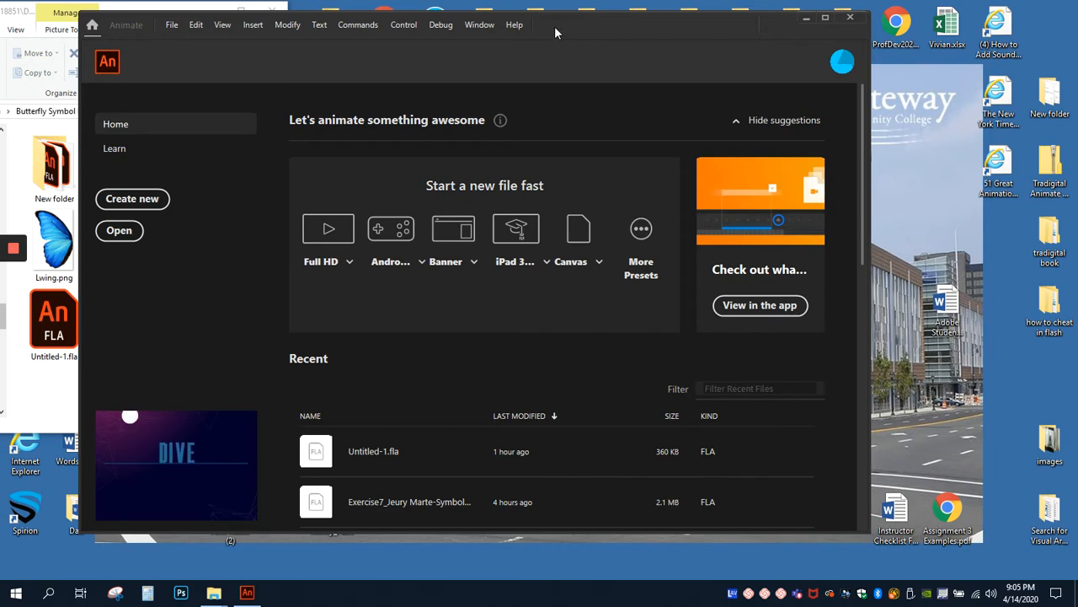
Step: Reposition the Animate window and widen the Butterfly Symbol Practice folder window so its image files are visible
left_click_drag(554, 27, 769, 21)
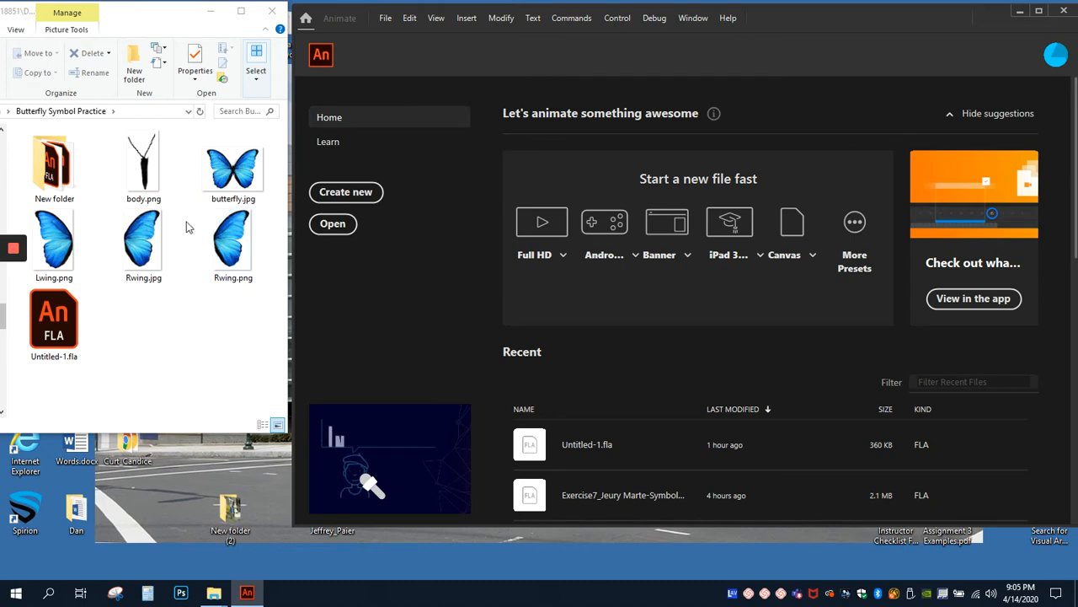
left_click_drag(767, 21, 855, 20)
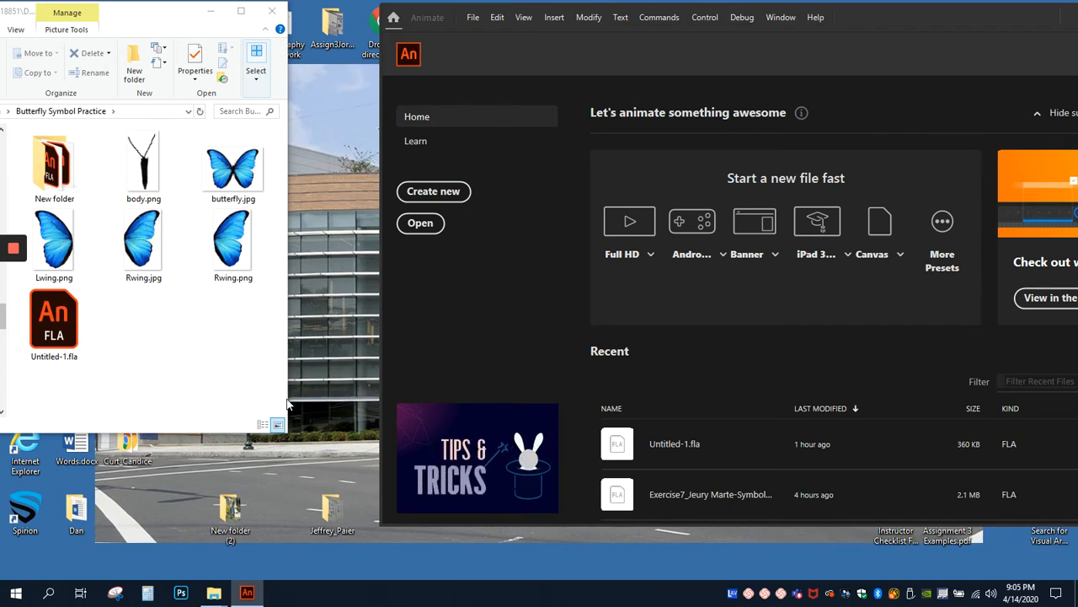
left_click_drag(285, 402, 348, 402)
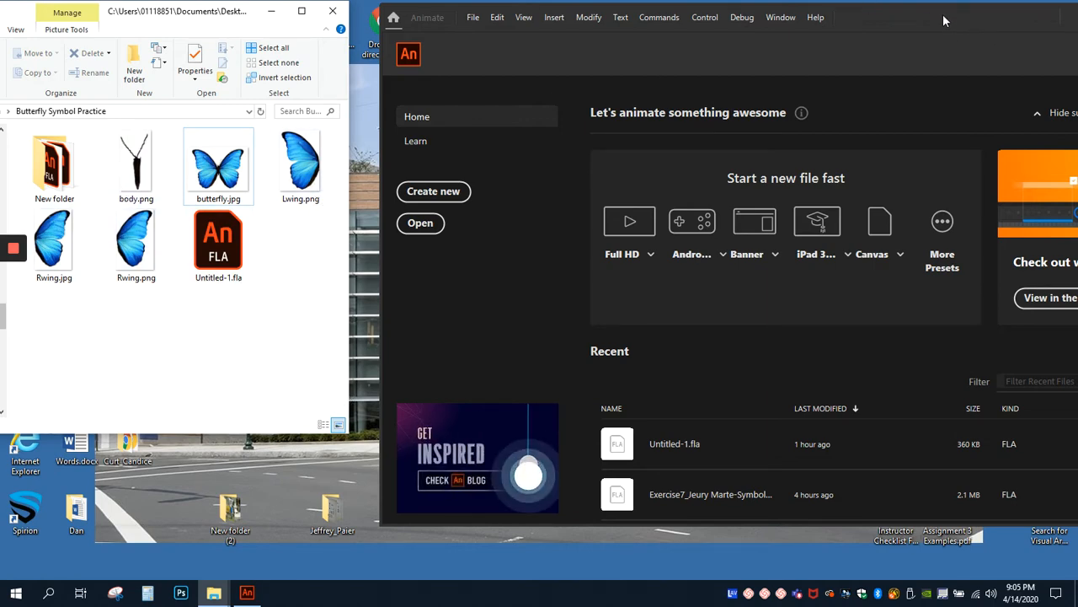
left_click_drag(942, 15, 706, 16)
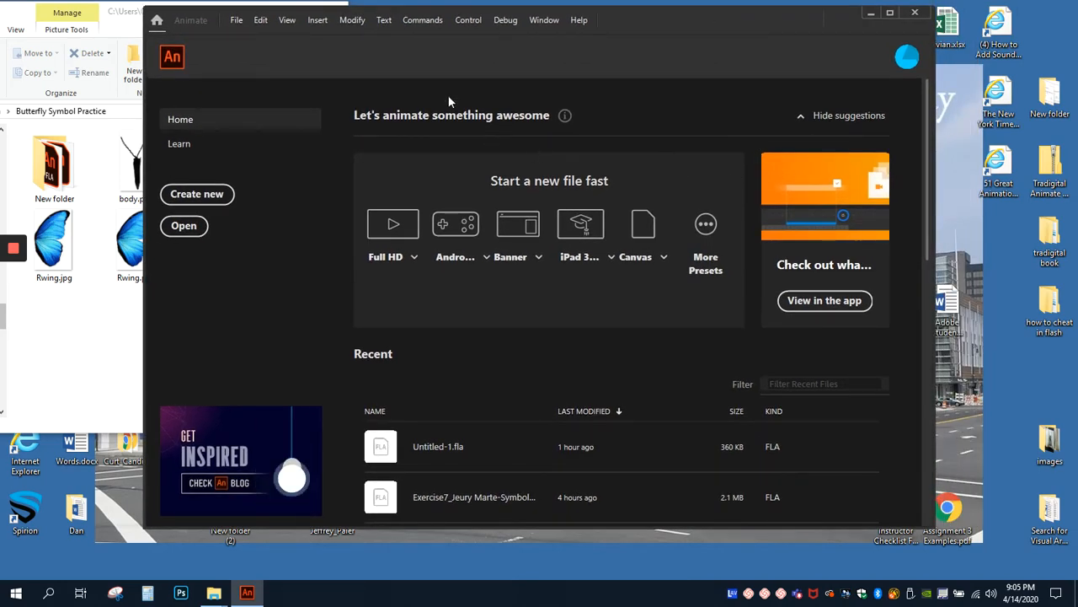
Step: Create a new Standard 640 x 480 character animation document with ActionScript 3.0 at 24 fps
left_click(236, 21)
left_click(445, 203)
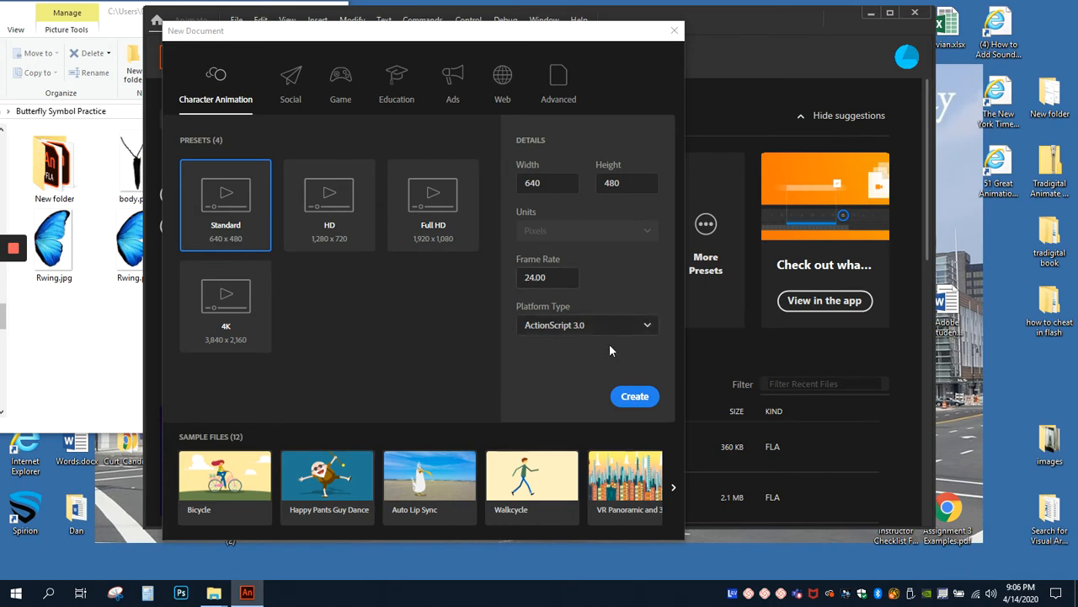
left_click(624, 393)
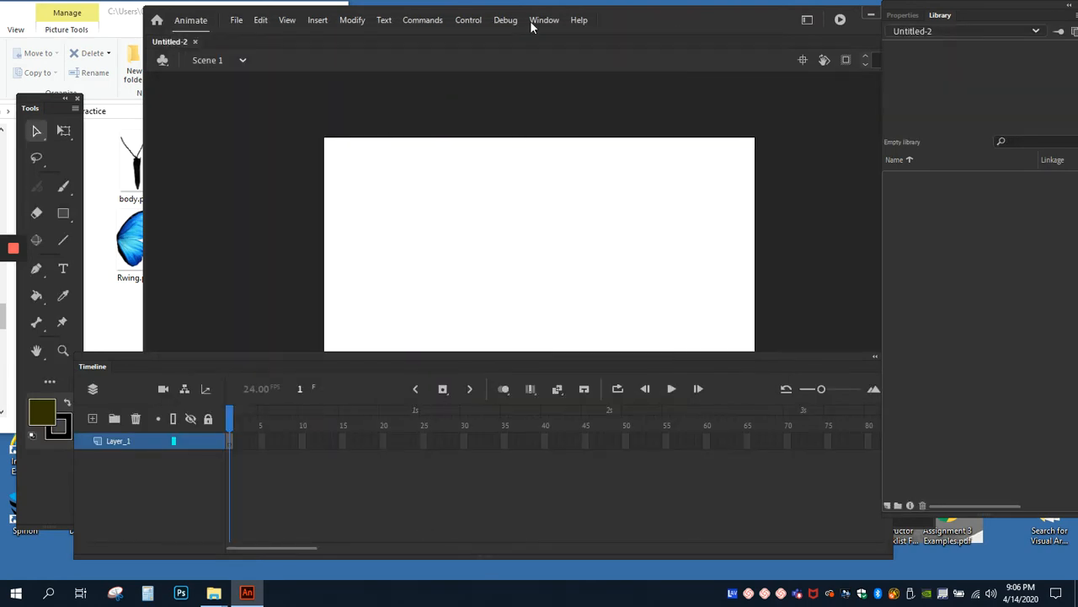
Step: Reposition the document window and the Timeline panel so that the stage is in view above the Timeline
left_click_drag(624, 22, 549, 17)
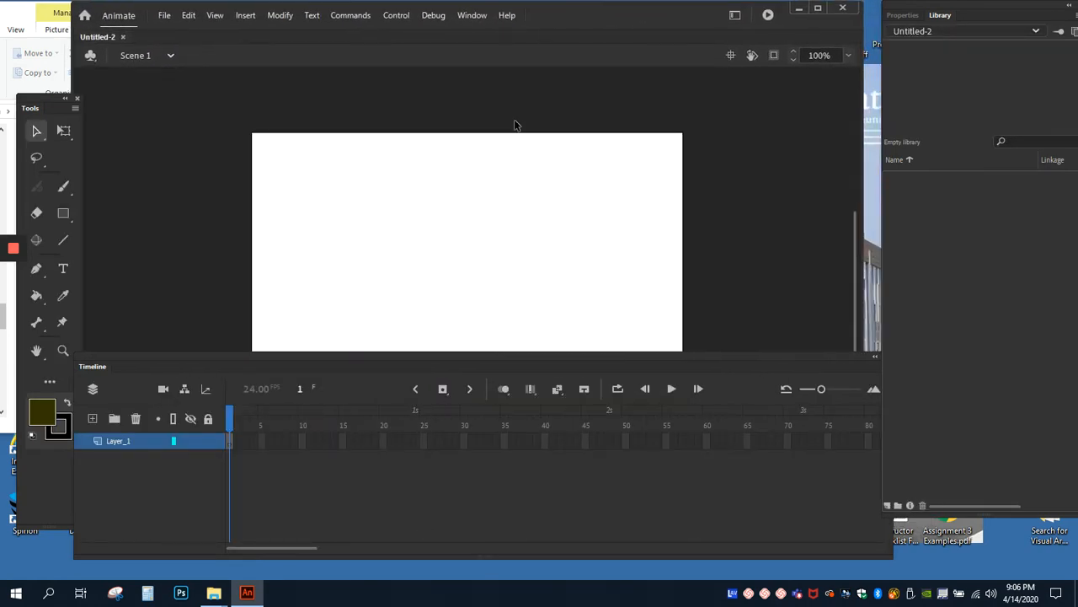
left_click_drag(164, 360, 175, 381)
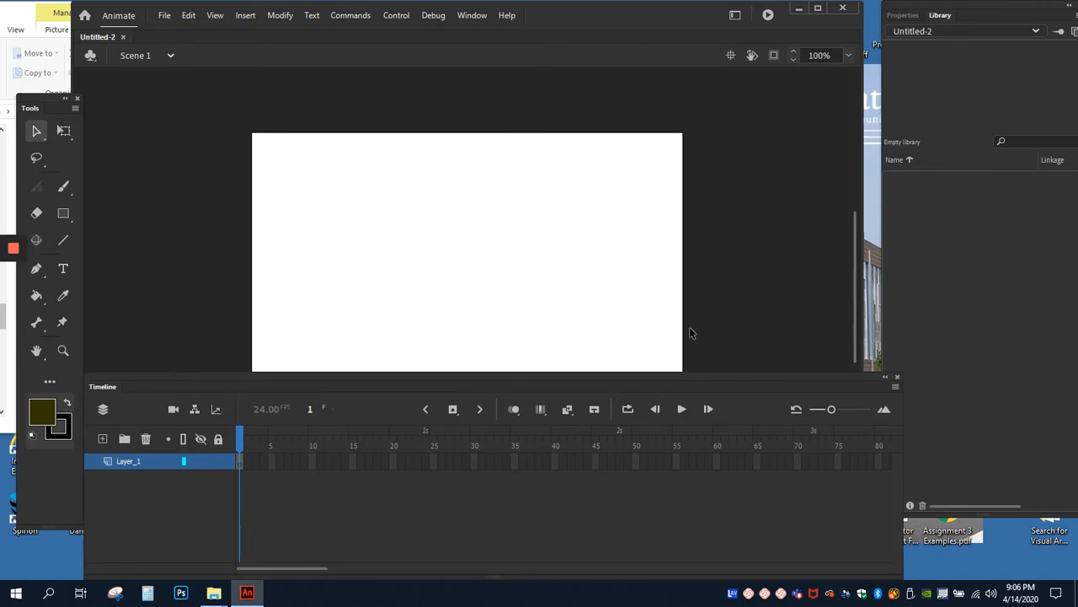
left_click_drag(856, 224, 856, 251)
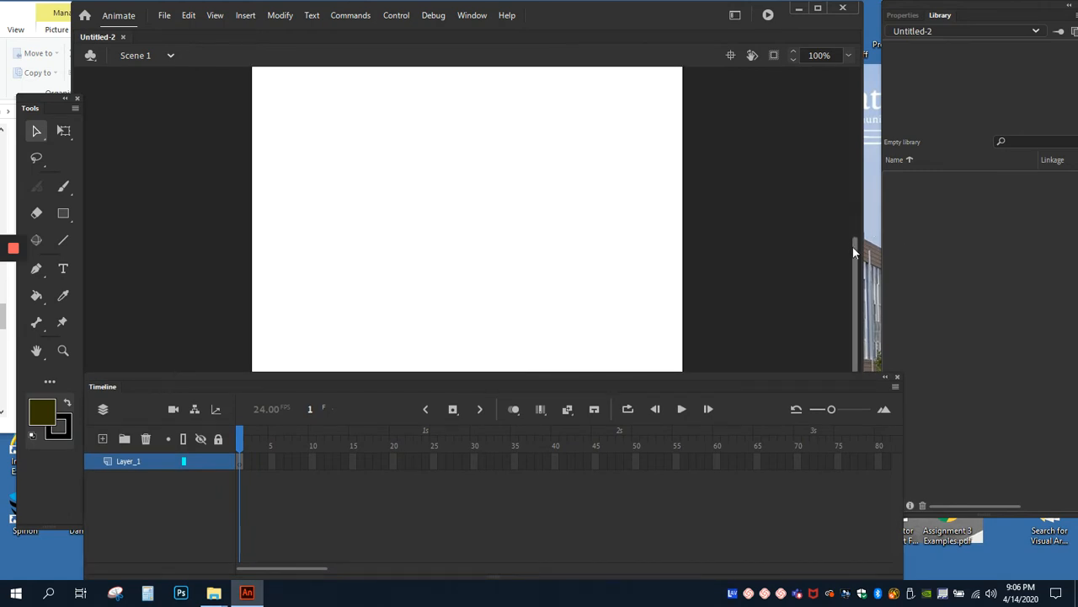
left_click_drag(367, 378, 812, 376)
left_click_drag(256, 513, 337, 516)
left_click_drag(624, 377, 200, 394)
Step: Move the Tools panel and the Properties and Library panel group beside the stage, leaving the Library displayed
left_click_drag(36, 98, 48, 34)
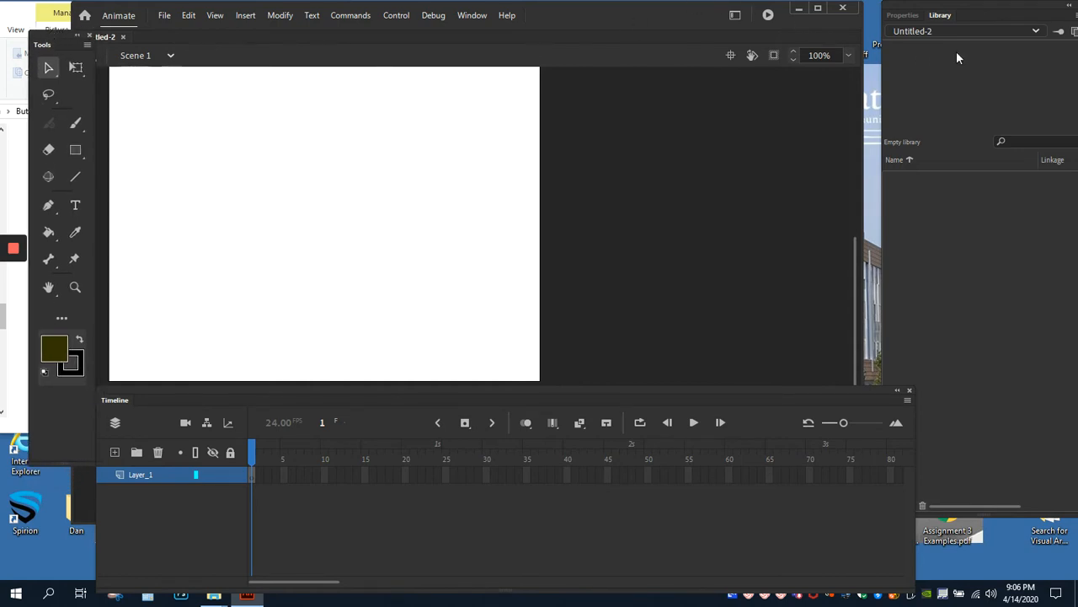
left_click_drag(952, 14, 933, 24)
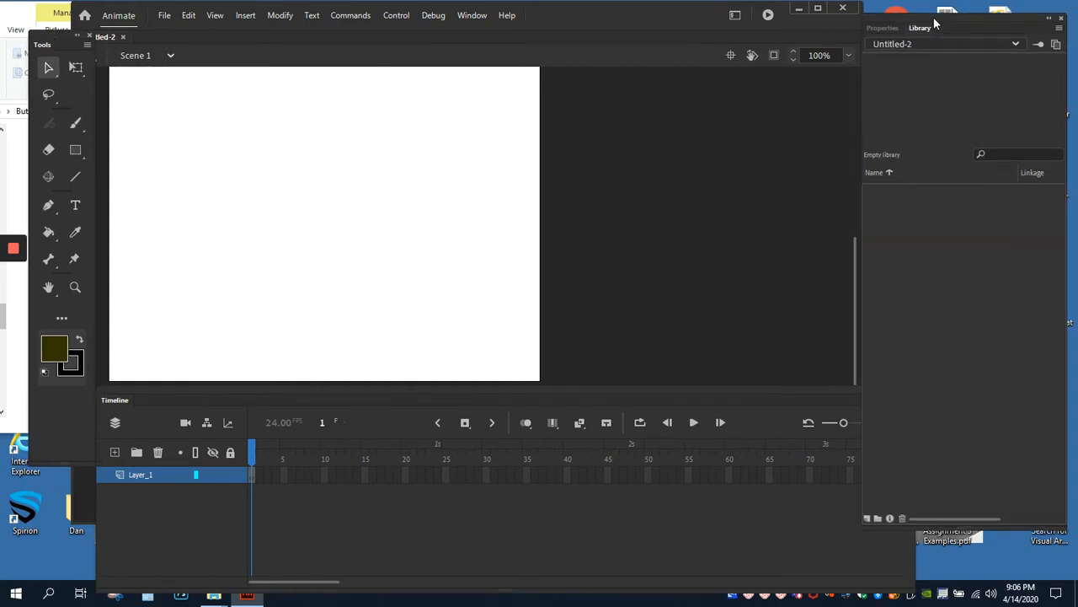
left_click(882, 28)
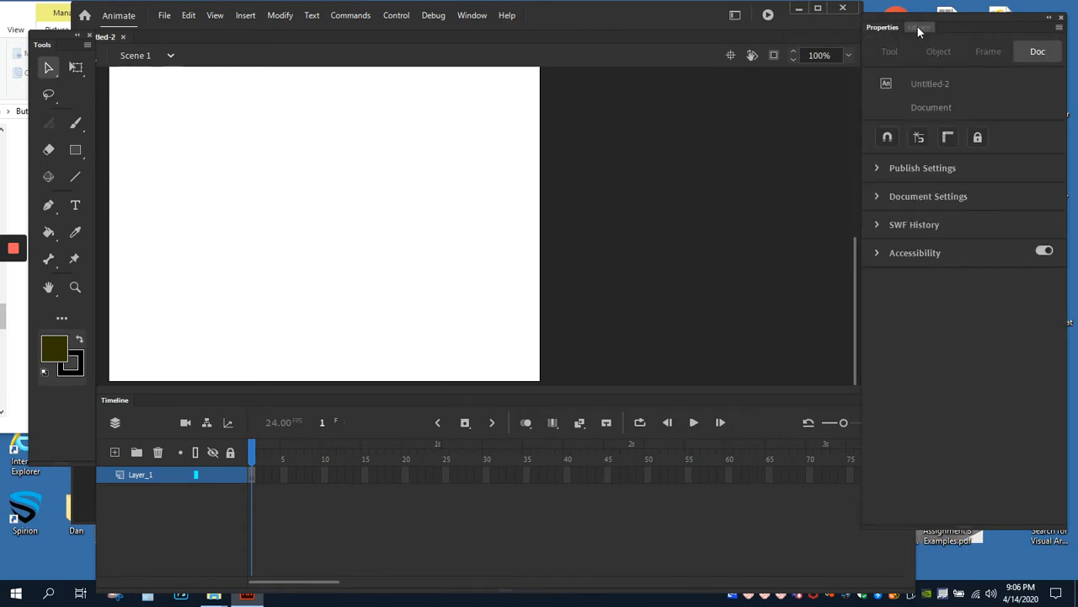
left_click(920, 28)
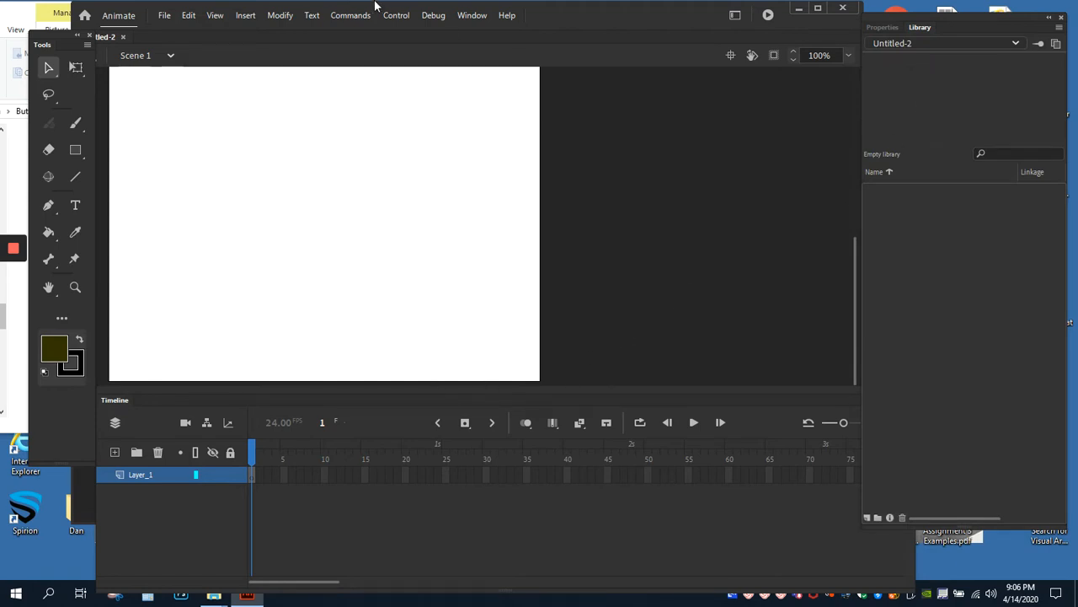
Step: Import body.png, Lwing.png, Rwing.jpg and Rwing.png from the Butterfly Symbol Practice folder into the library
left_click(164, 16)
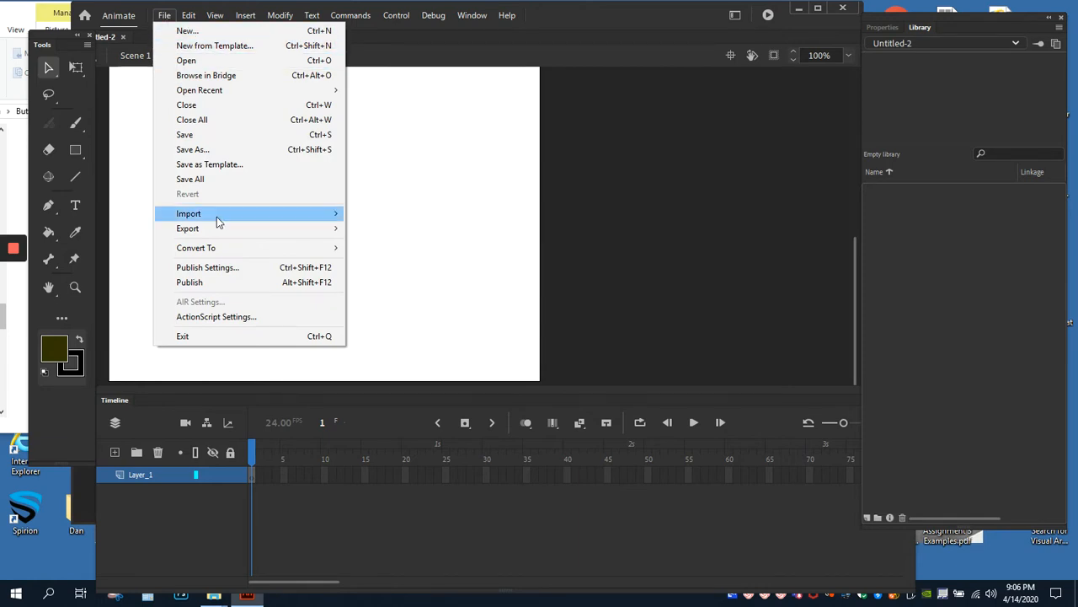
mouse_move(206, 221)
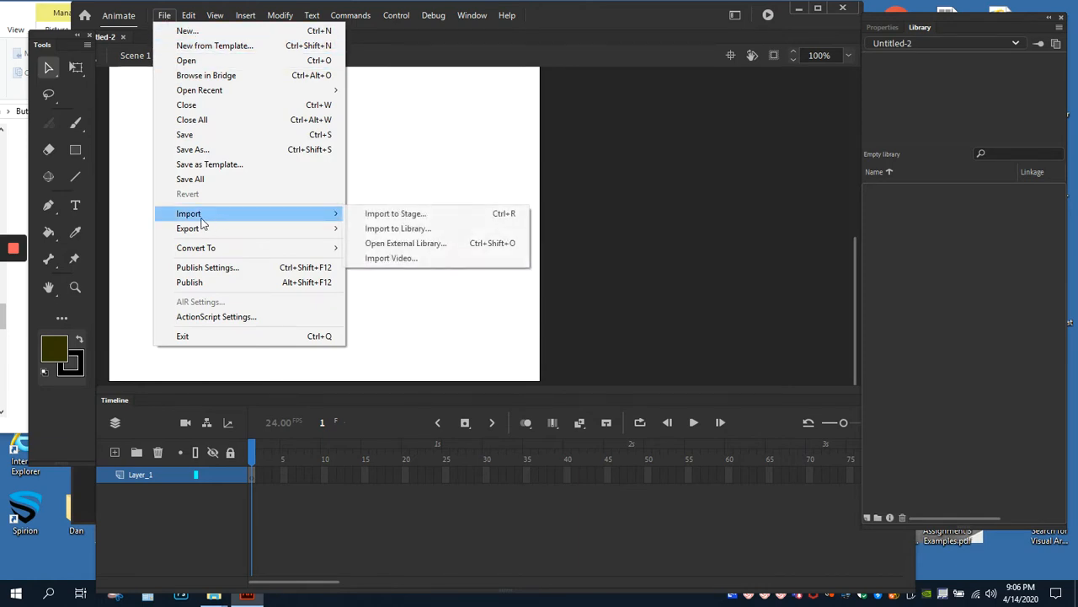
left_click(387, 232)
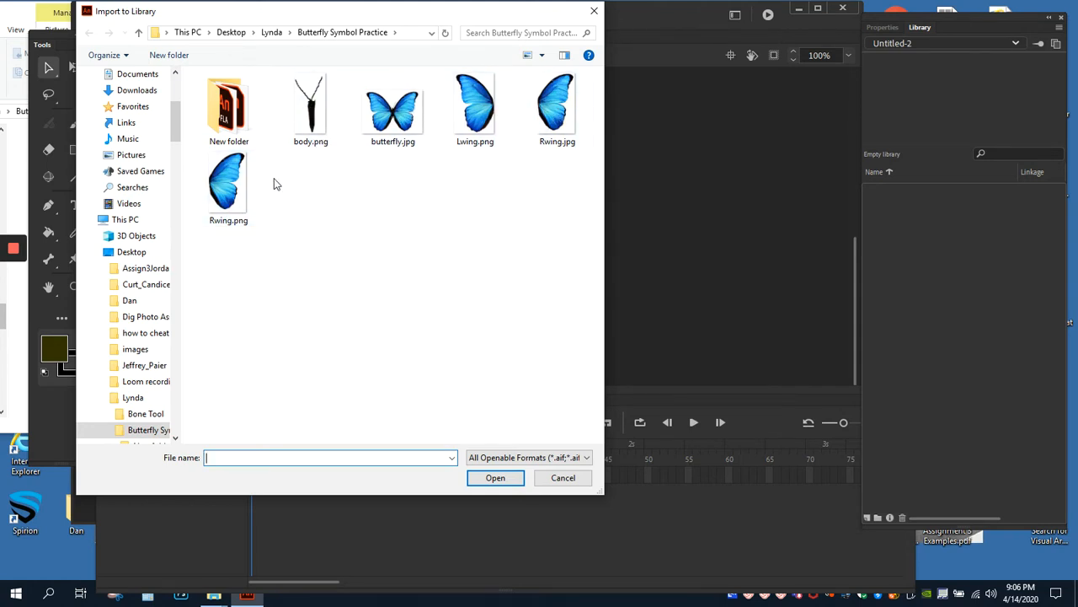
mouse_move(209, 198)
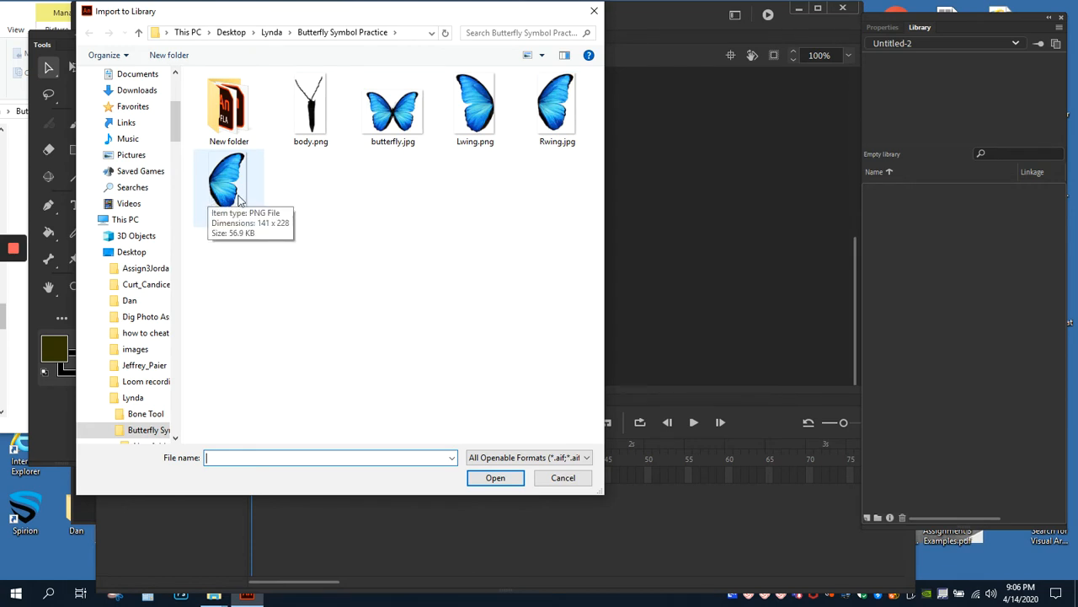
left_click(225, 190)
left_click(310, 118, "ctrl")
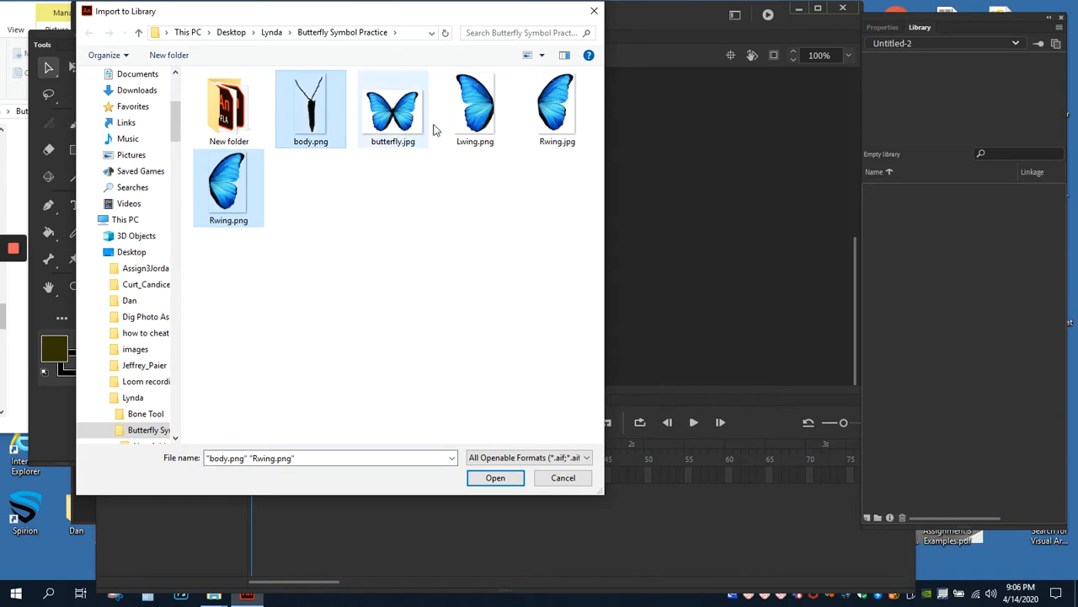
left_click(485, 112, "ctrl")
left_click(553, 132, "ctrl")
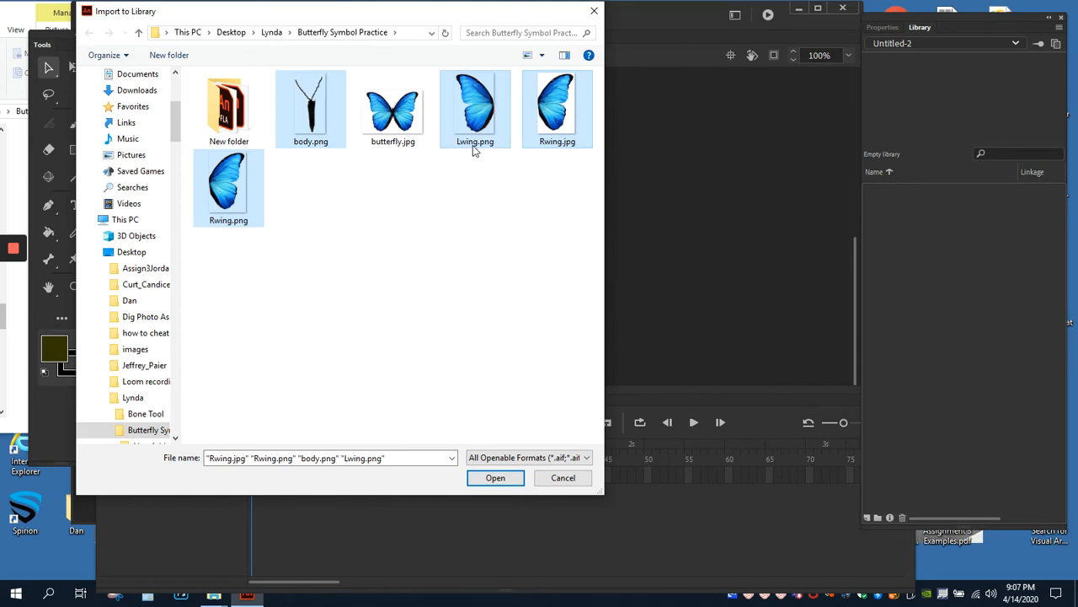
left_click(497, 478)
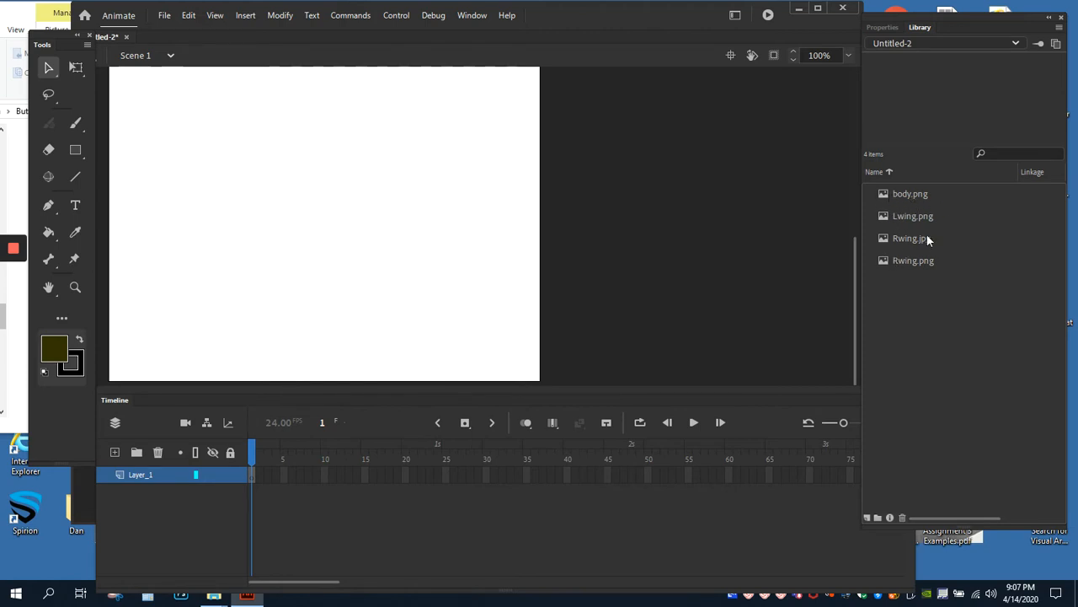
Step: Place body.png at the stage centre, Rwing.jpg and Rwing.png to its right, and Lwing.png to its left
left_click_drag(908, 195, 321, 209)
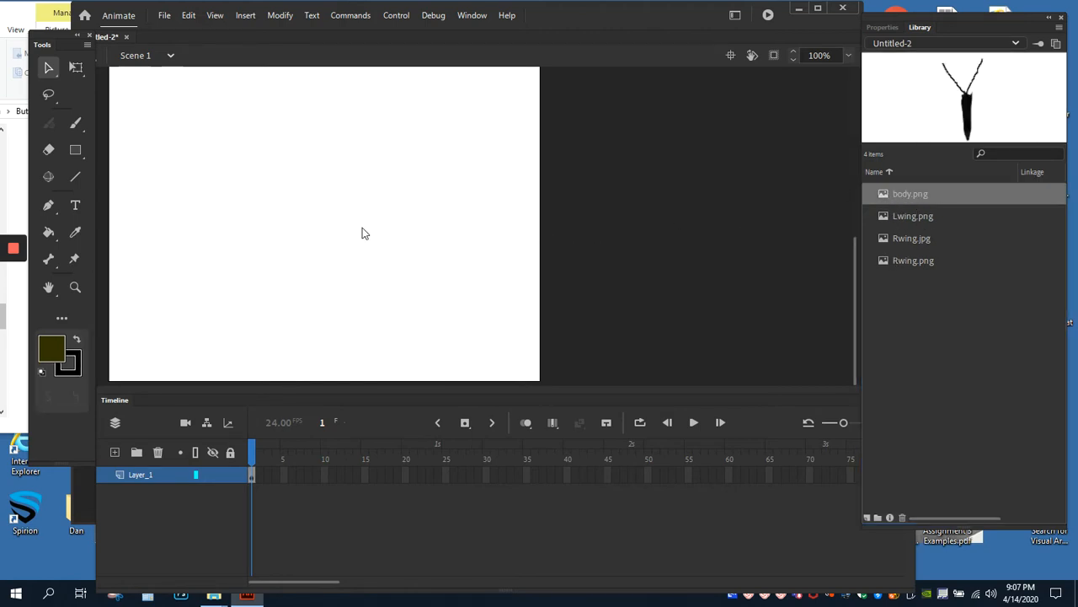
left_click_drag(908, 239, 429, 219)
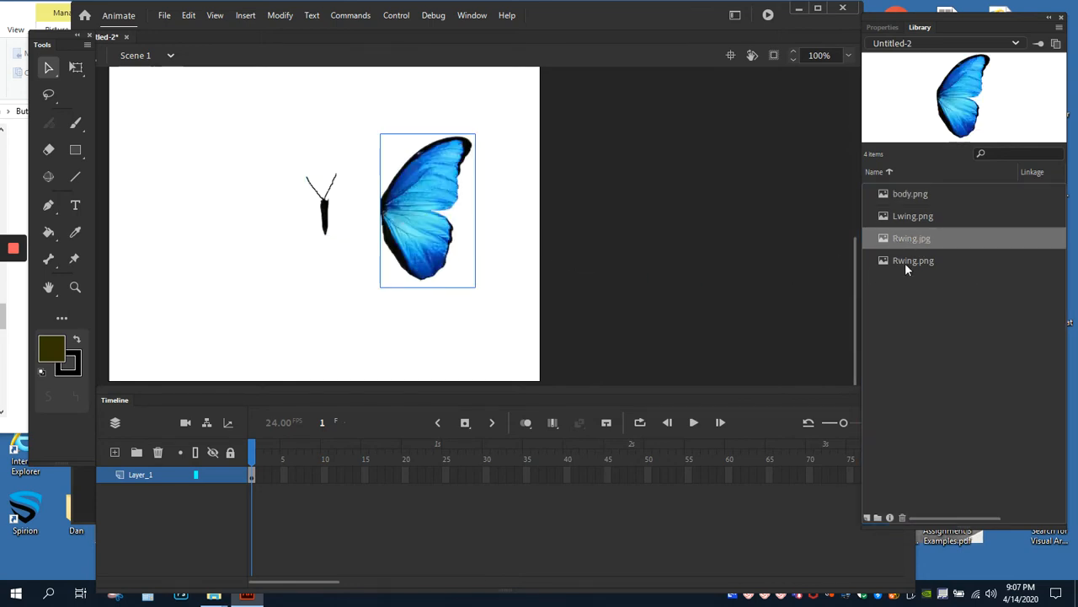
left_click_drag(907, 260, 428, 256)
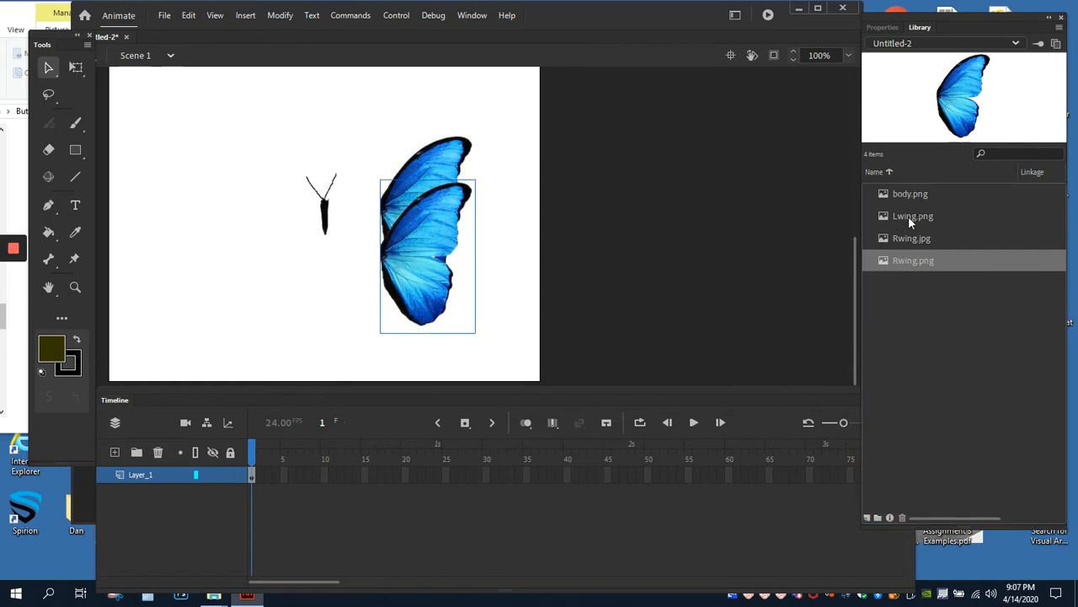
left_click_drag(908, 215, 206, 223)
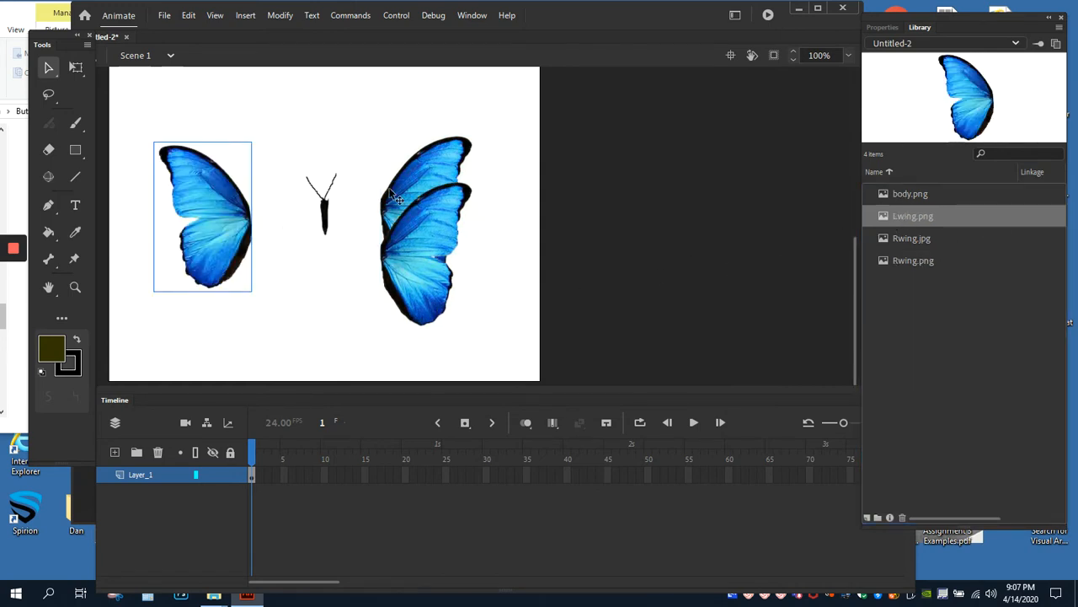
Step: Move the left wing against the left side of the butterfly's body, viewing the stage at 200%
key("ctrl+equal")
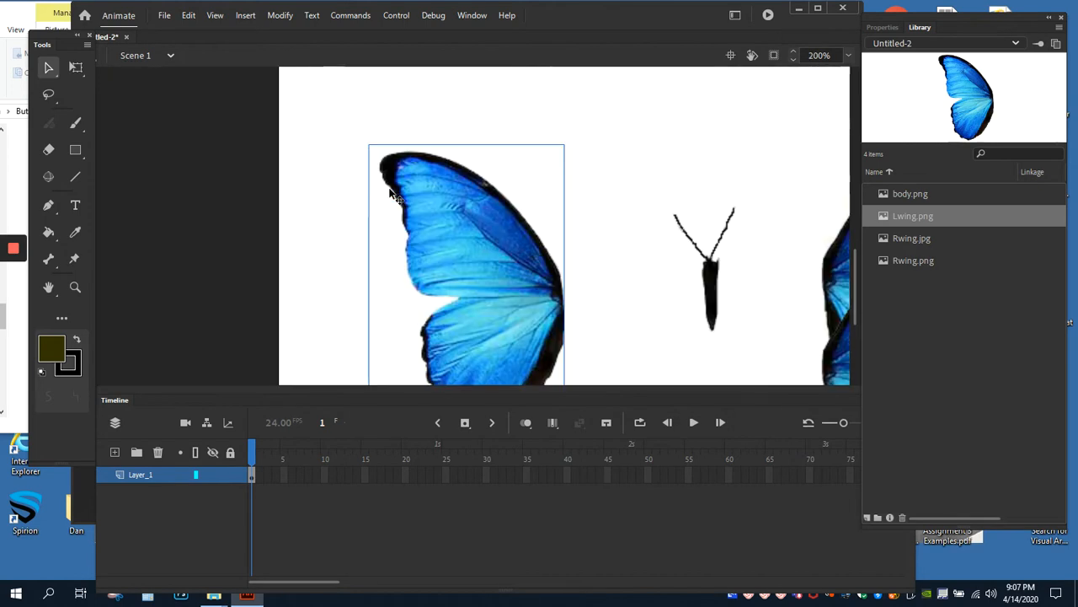
left_click_drag(467, 388, 802, 447)
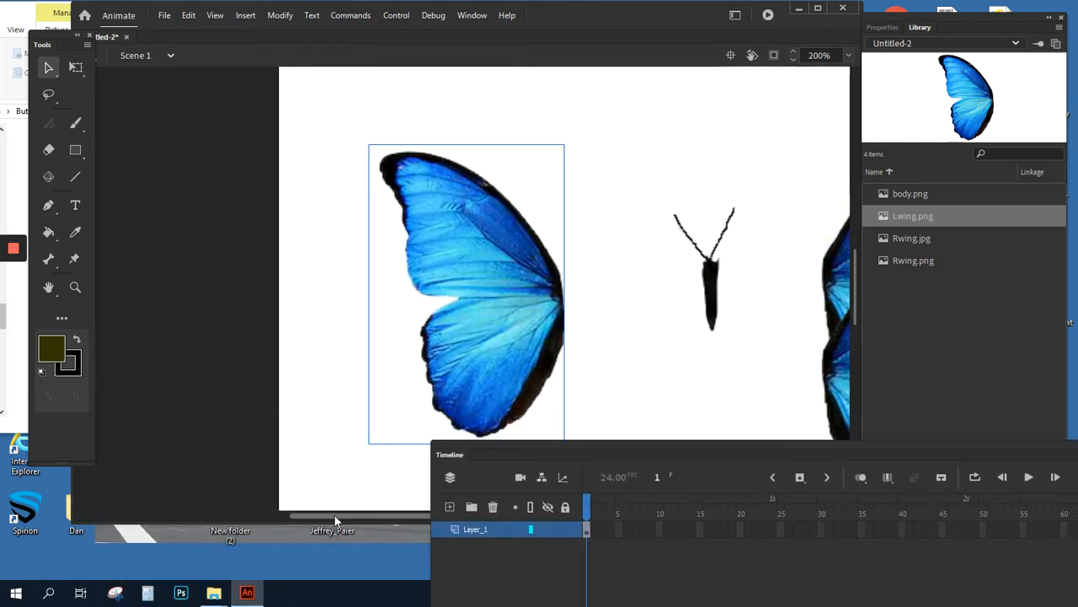
left_click_drag(337, 516, 402, 516)
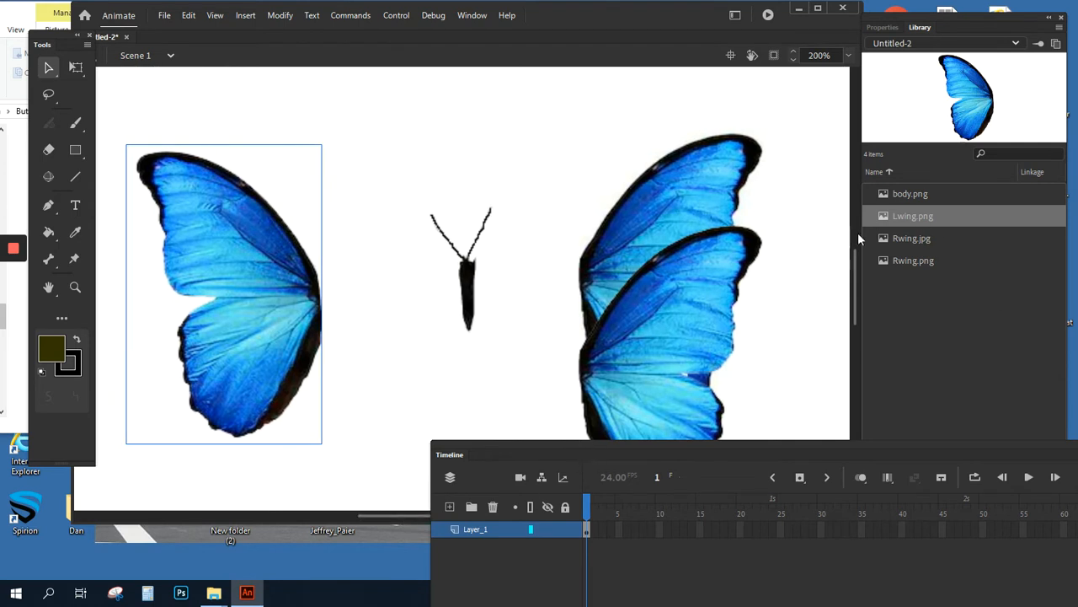
left_click_drag(854, 258, 855, 267)
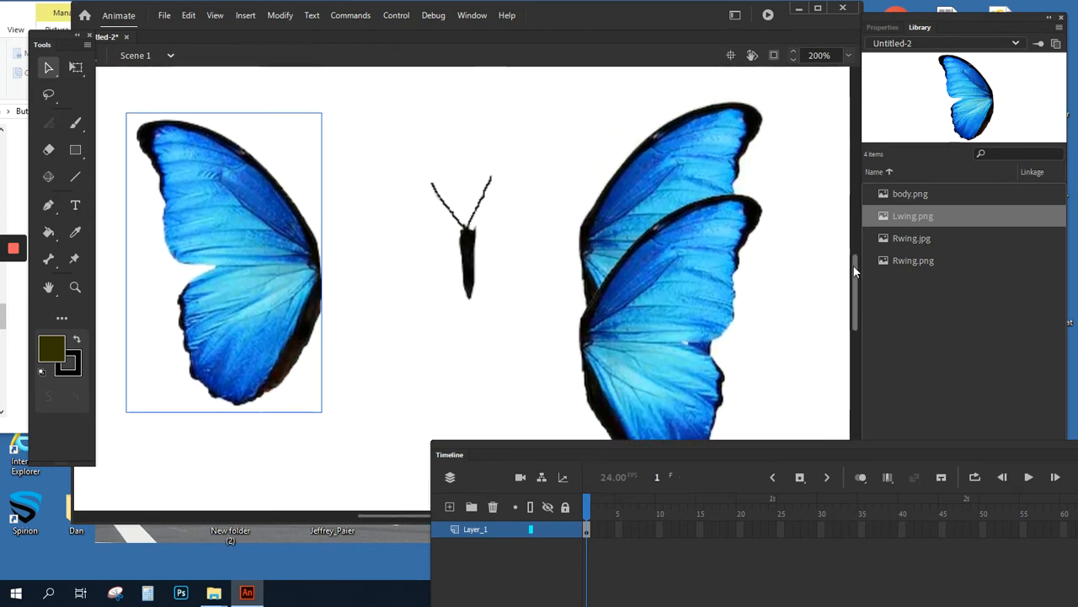
left_click_drag(600, 444, 332, 453)
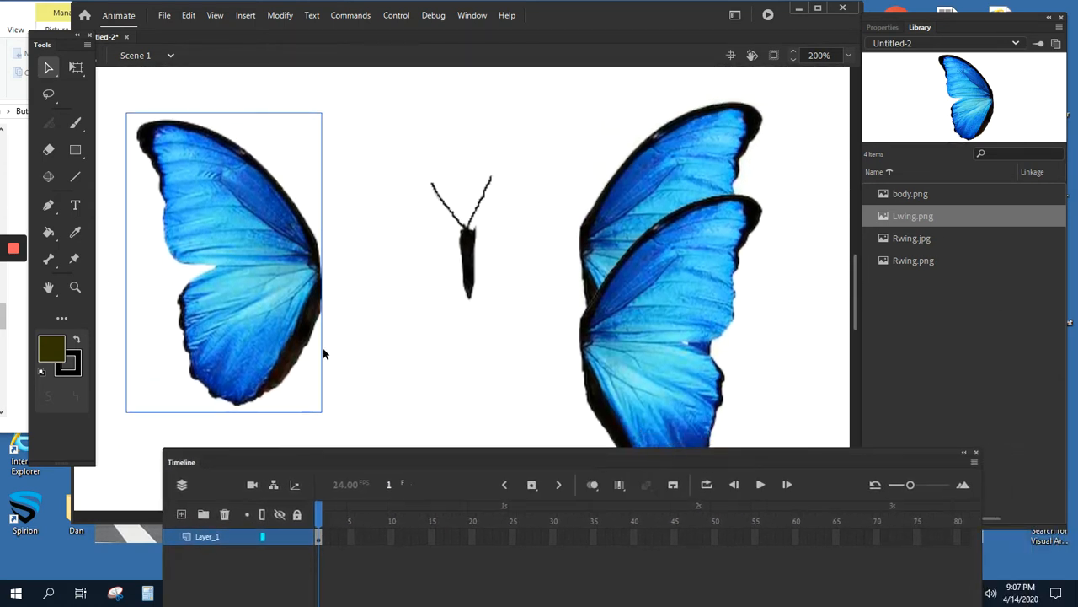
left_click_drag(262, 260, 403, 246)
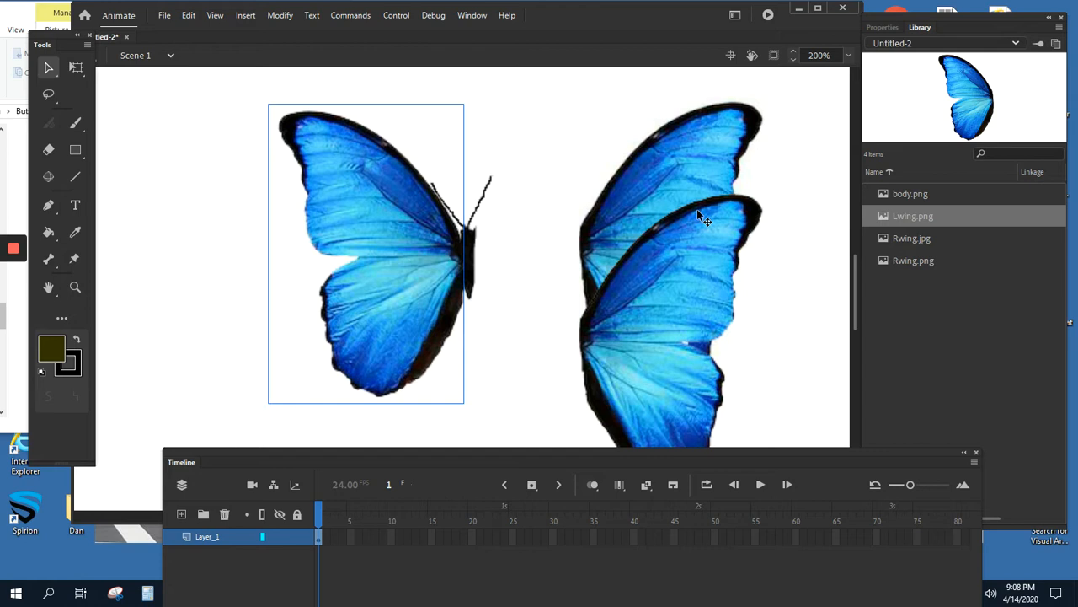
Step: Delete the Rwing.jpg wing from the stage and fit the Rwing.png wing against the right side of the body
left_click(629, 281)
left_click_drag(660, 140, 565, 150)
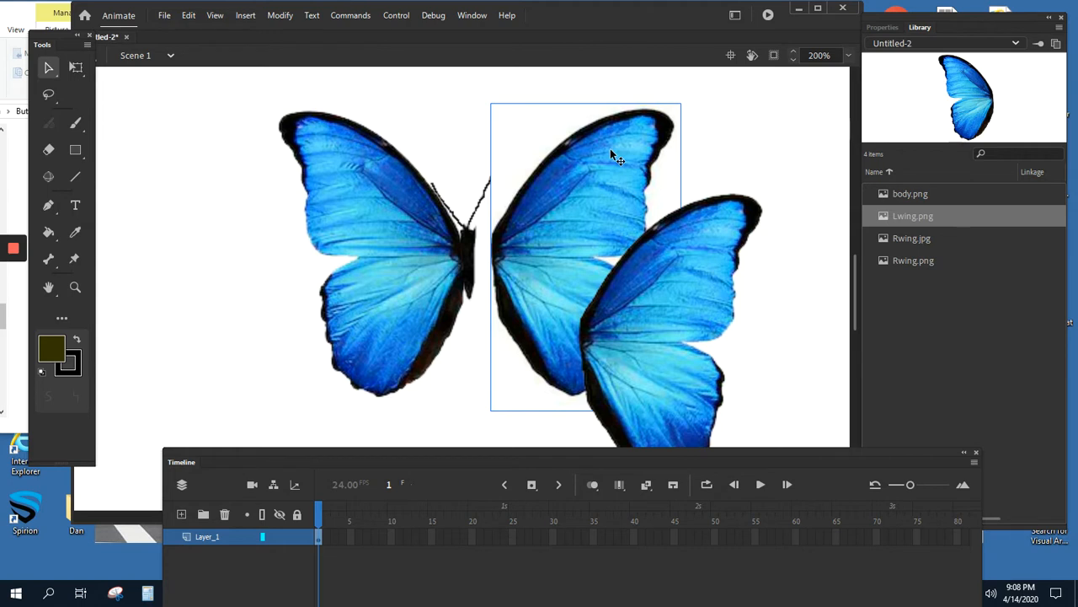
key("Delete")
left_click_drag(674, 256, 562, 177)
mouse_move(562, 178)
left_mouse_down()
mouse_move(546, 158)
mouse_move(571, 149)
mouse_move(563, 135)
mouse_move(561, 175)
left_mouse_up()
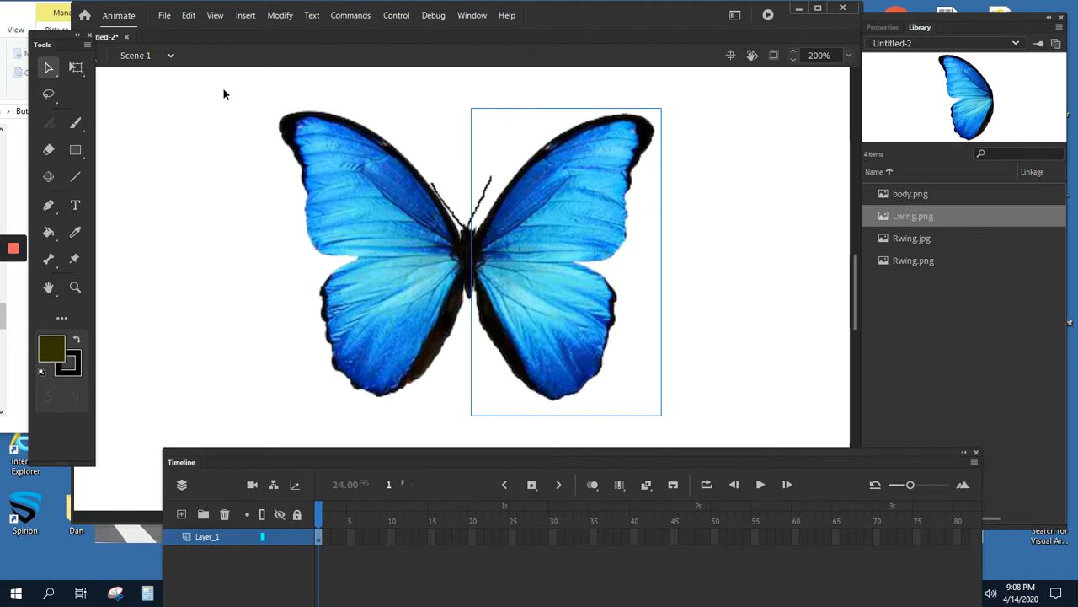
Step: Convert the body and both wings together into a Movie Clip symbol named Butterflying
left_click_drag(224, 90, 664, 413)
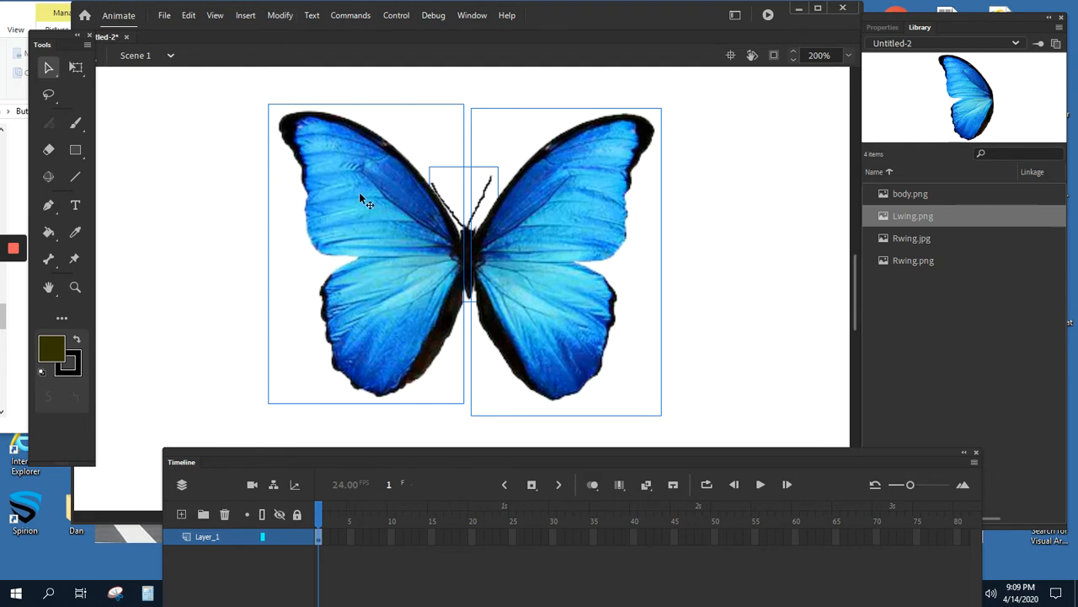
left_click(281, 16)
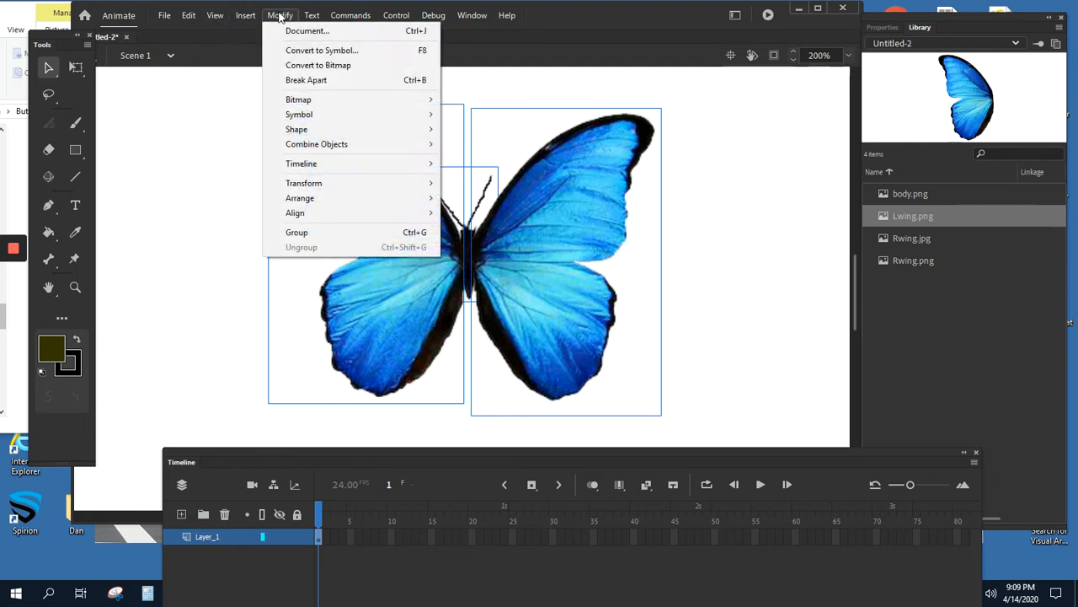
left_click(312, 53)
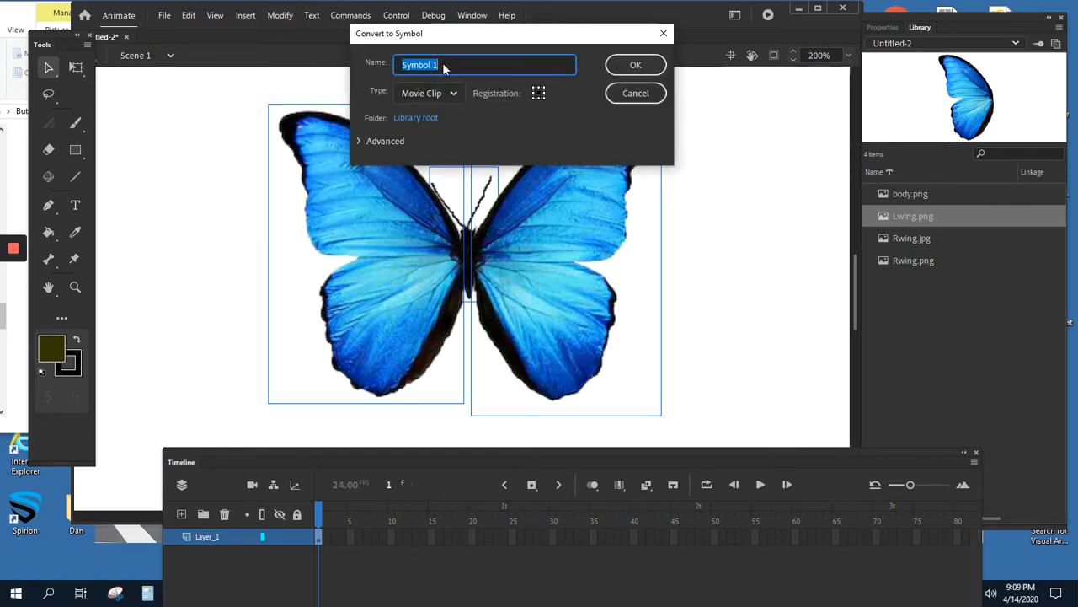
type("Buter")
key("BackSpace")
key("BackSpace")
type("terflying")
left_click(635, 65)
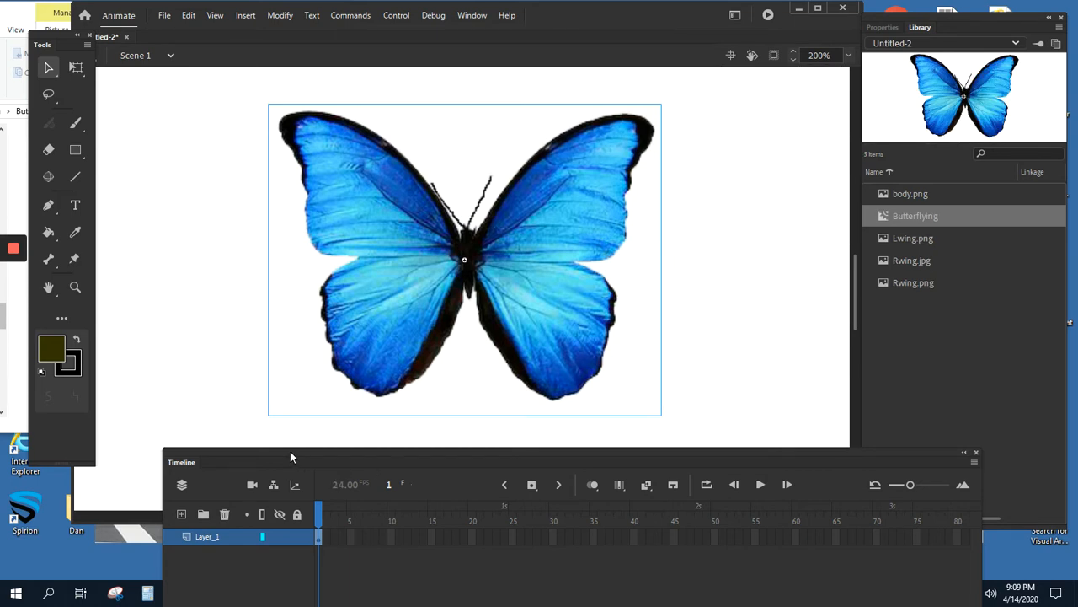
Step: Open the Butterflying symbol for editing and distribute its body and wings to separate layers
left_click_drag(290, 450, 258, 385)
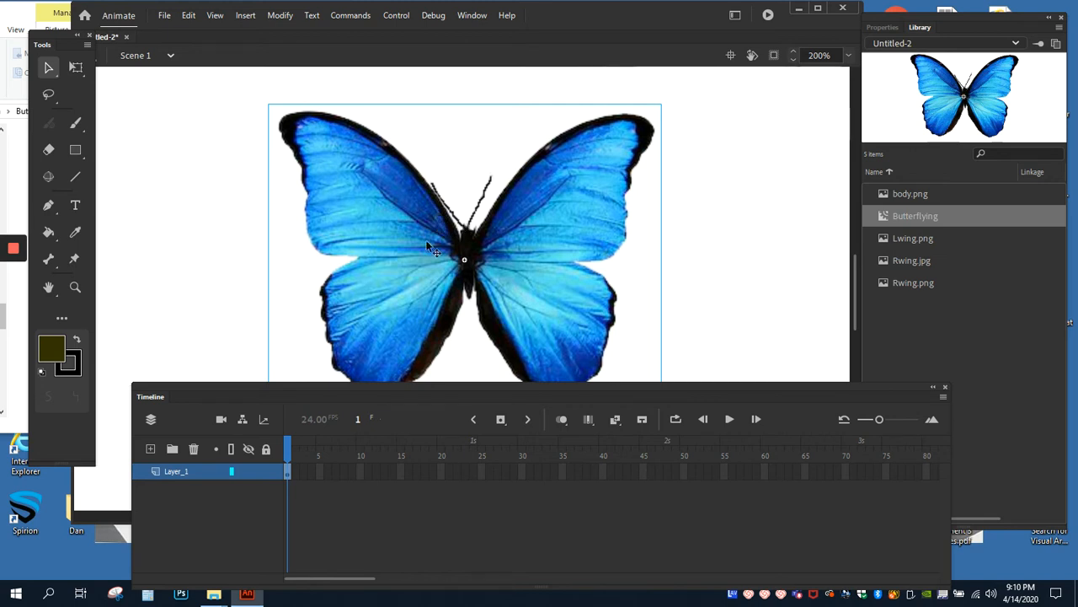
double_click(512, 221)
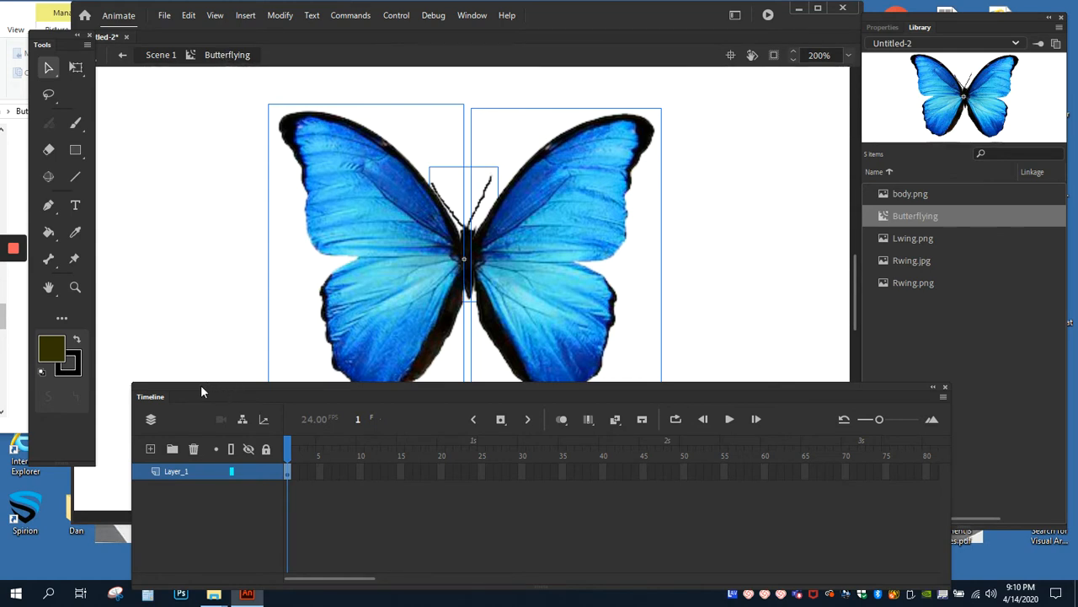
left_click_drag(201, 386, 240, 379)
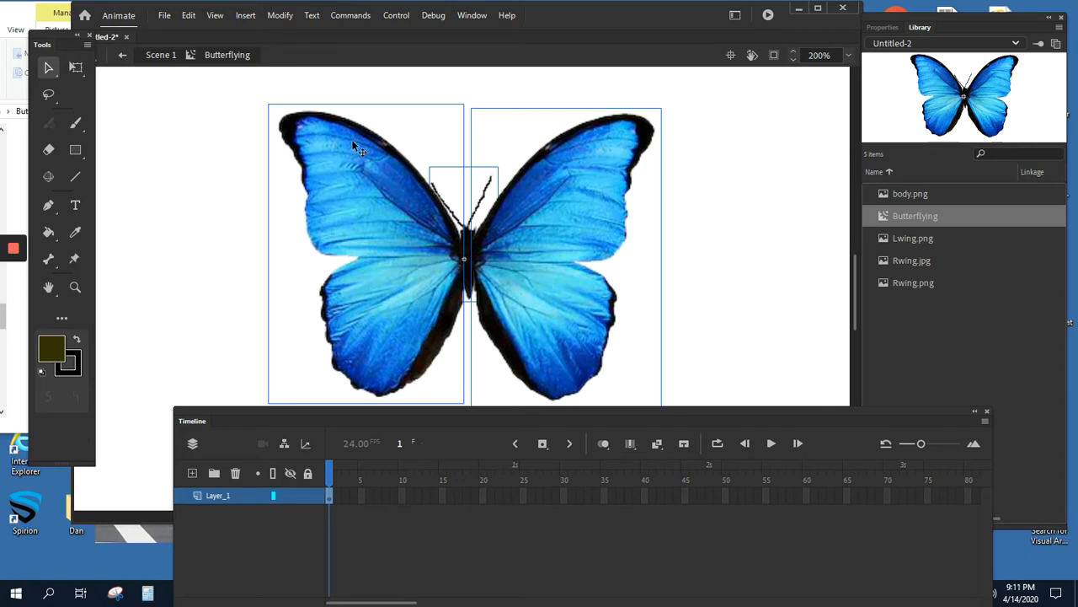
right_click(376, 199)
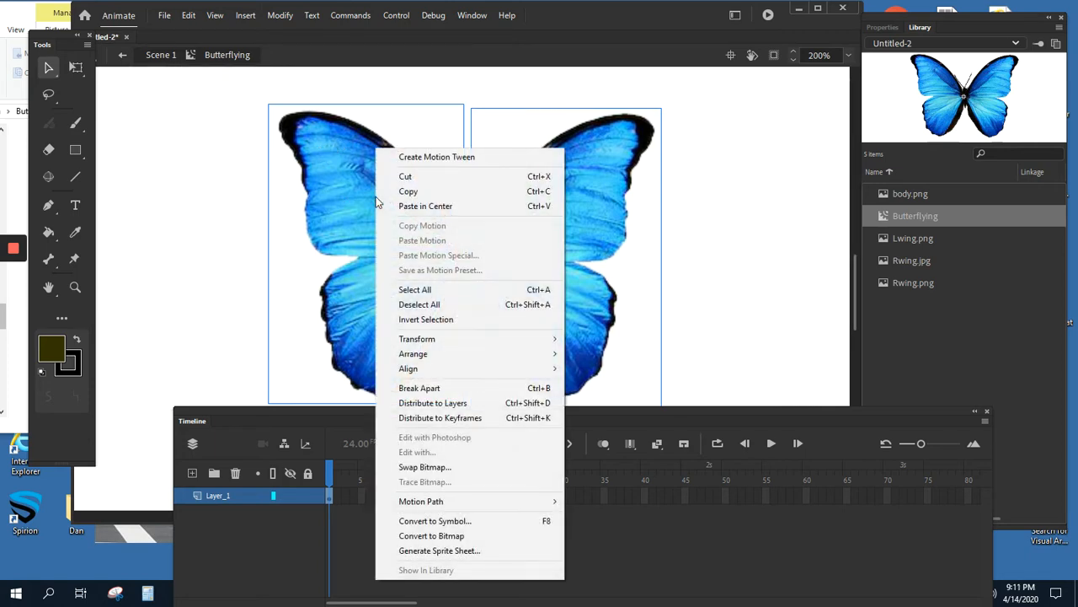
left_click(459, 403)
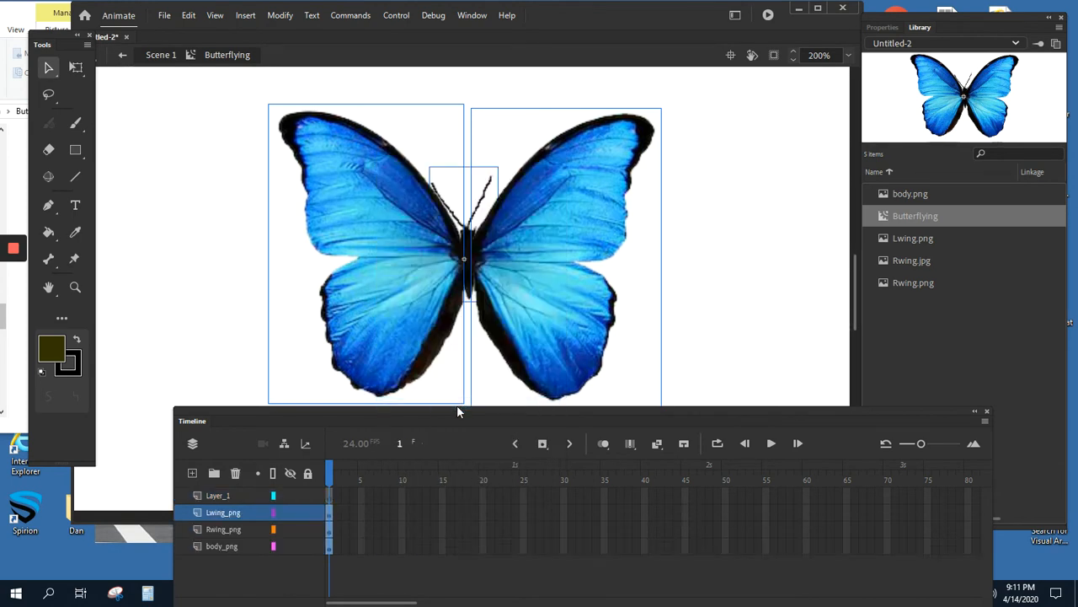
Step: Delete the empty Layer_1, hiding the wing and body layers to check it and showing them again
left_click_drag(285, 417, 680, 163)
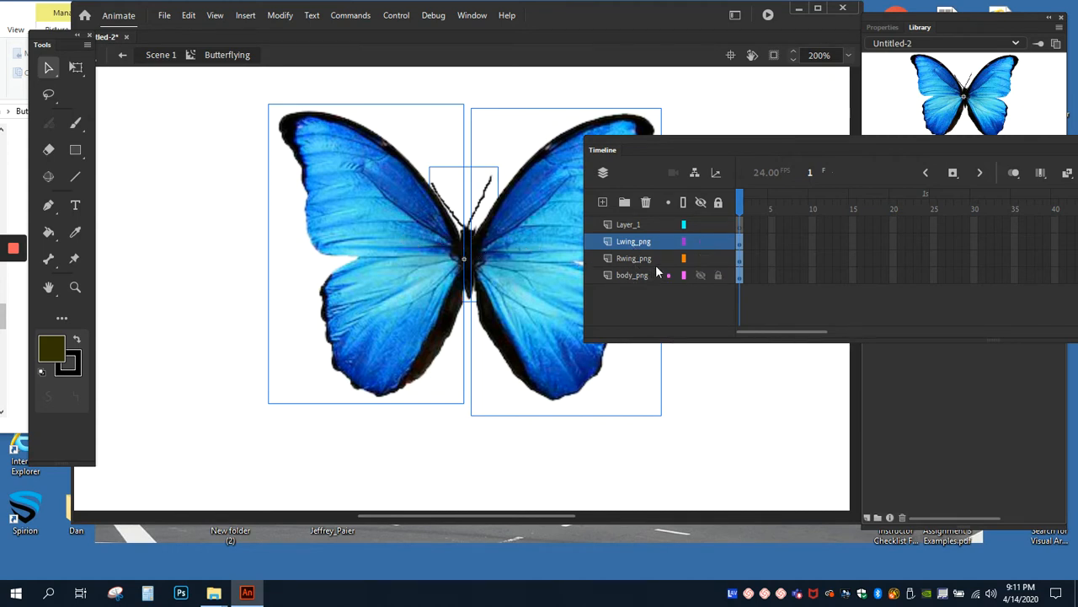
left_click_drag(700, 241, 699, 276)
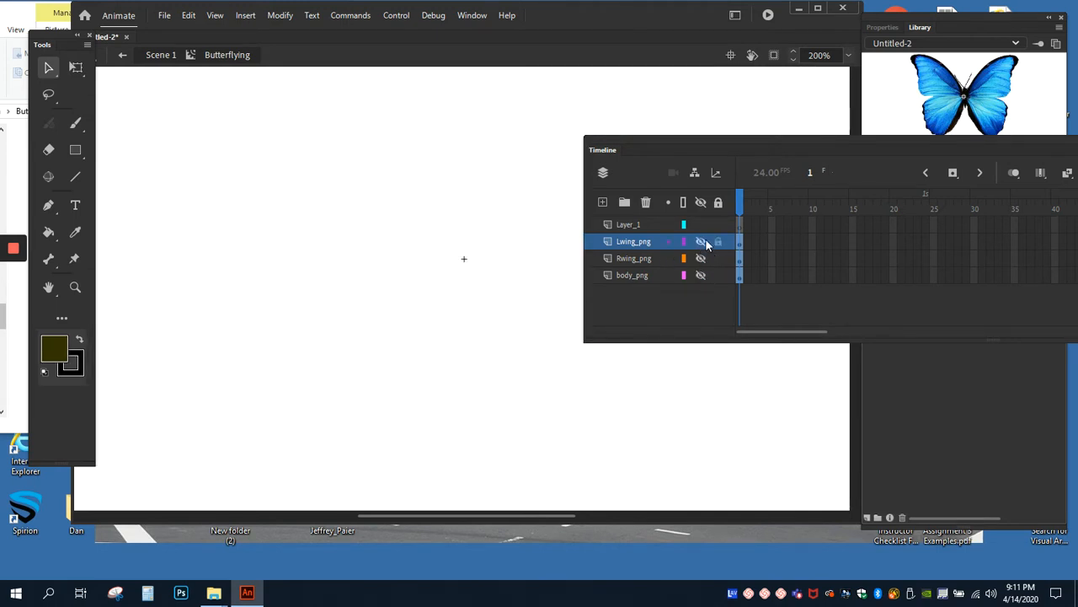
left_click(623, 224)
right_click(619, 226)
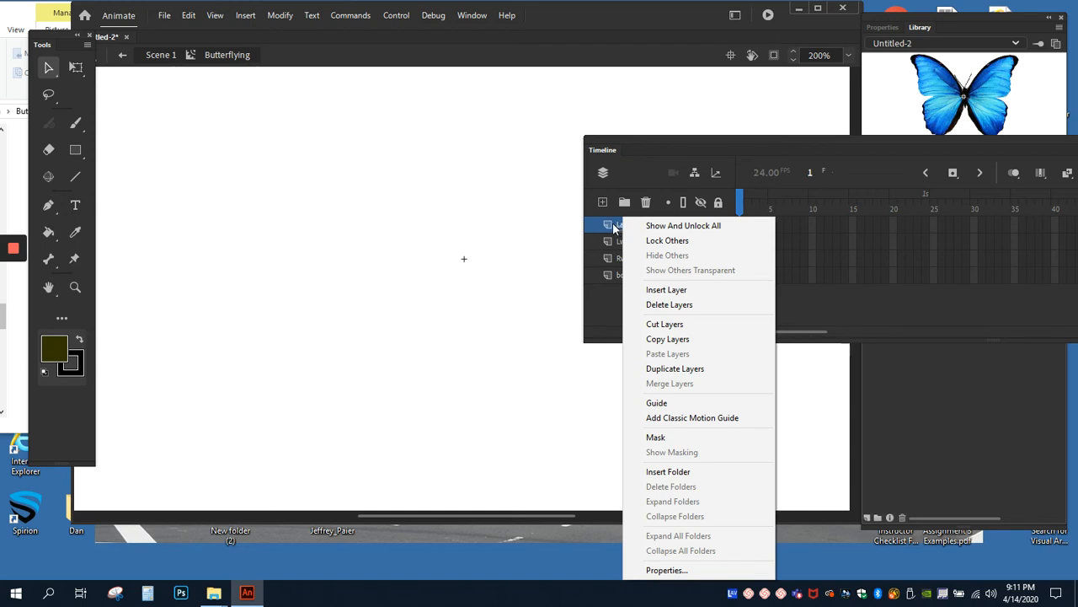
left_click(676, 307)
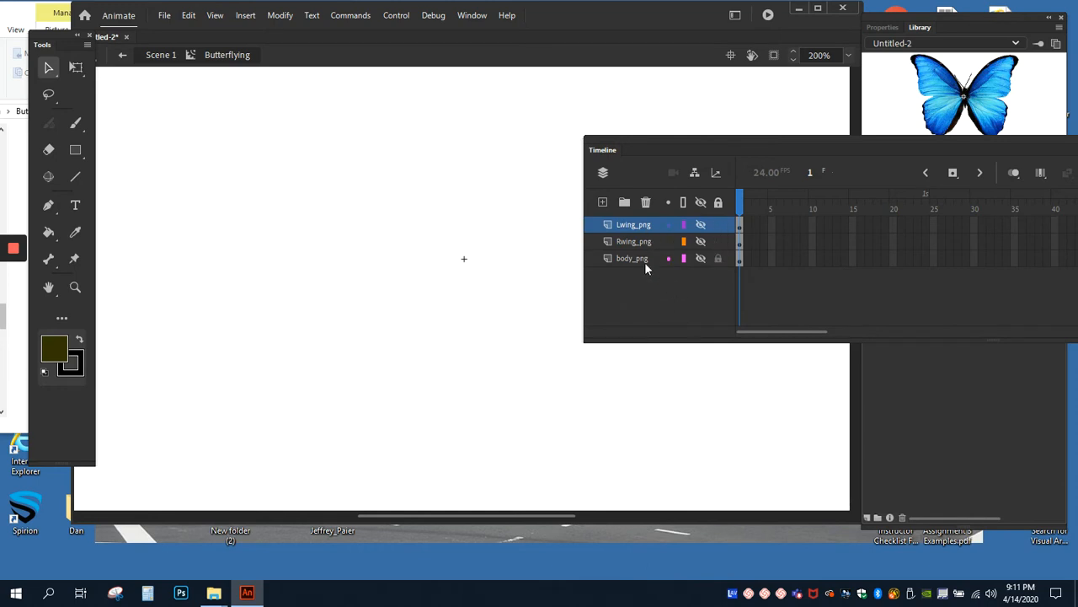
left_click_drag(702, 224, 703, 258)
Step: Insert frames on the Lwing_png, Rwing_png and body_png layers up to frame 25
left_click_drag(653, 141, 299, 328)
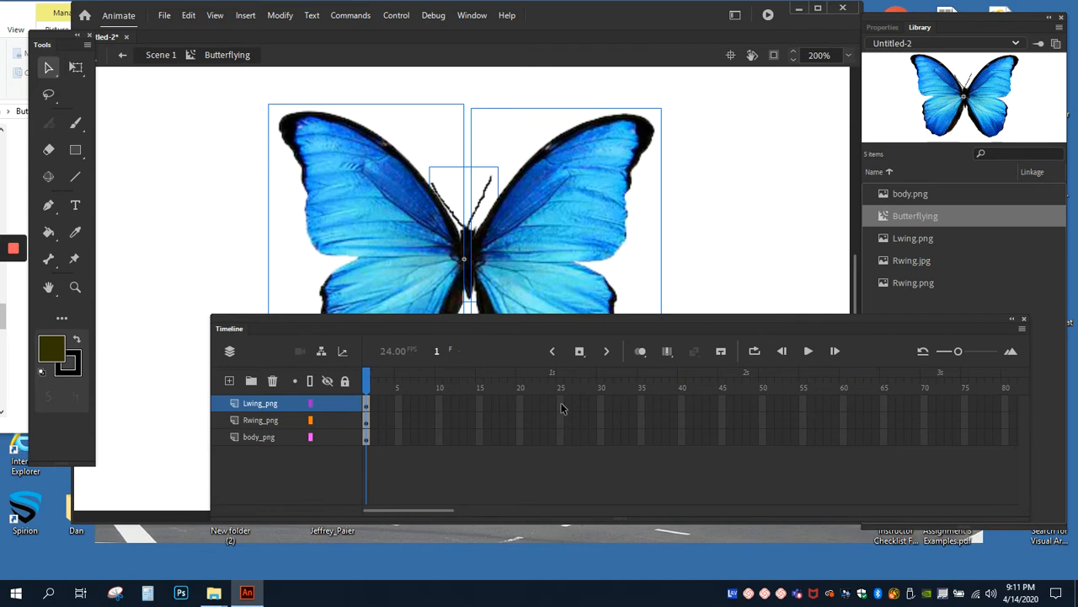
left_click_drag(560, 406, 562, 419)
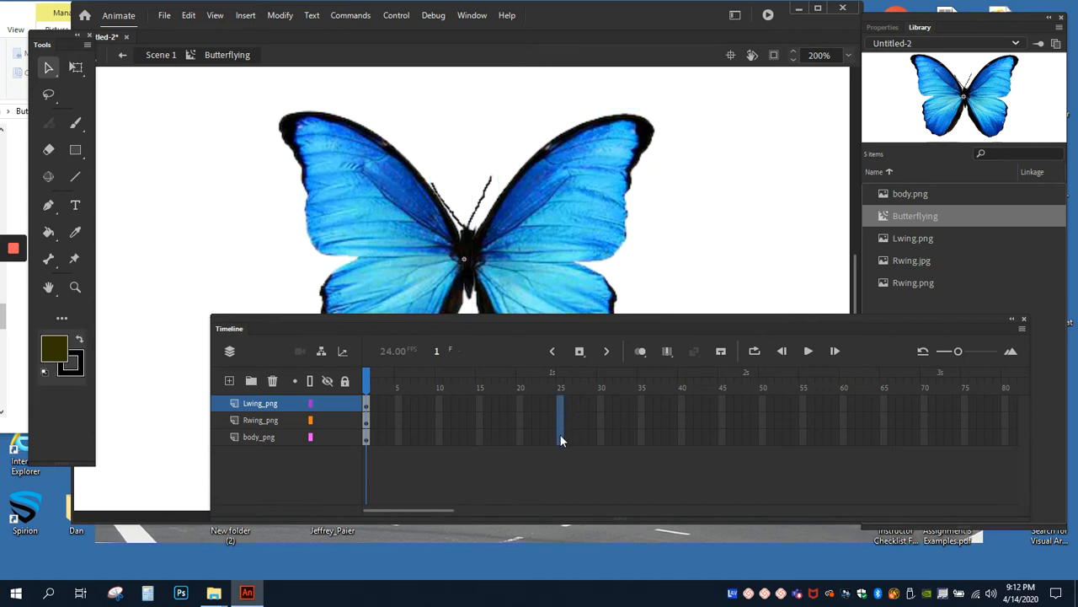
left_click(560, 436, "shift")
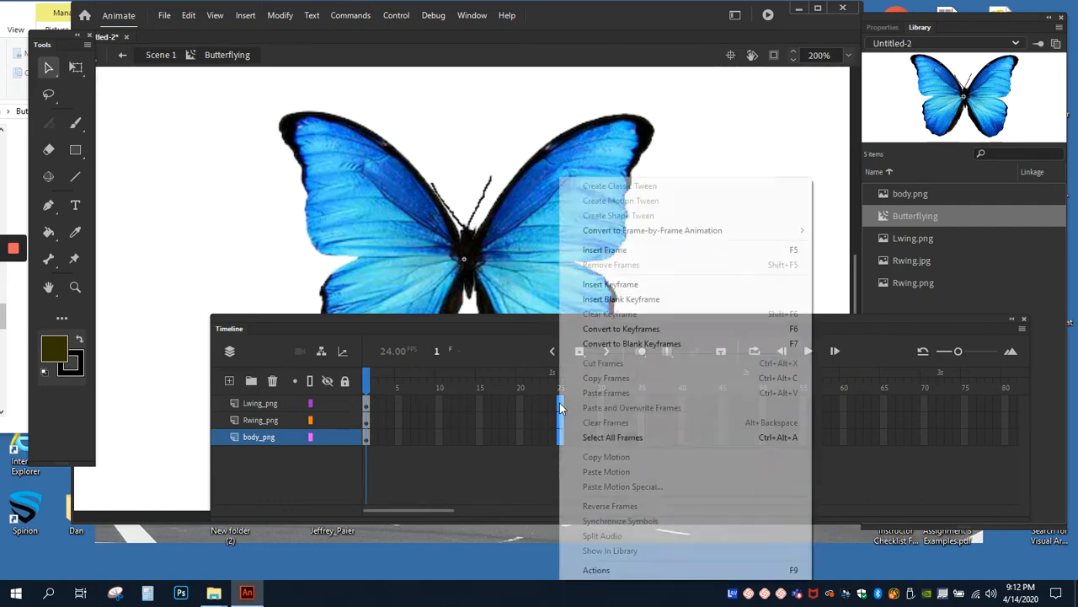
right_click(560, 407)
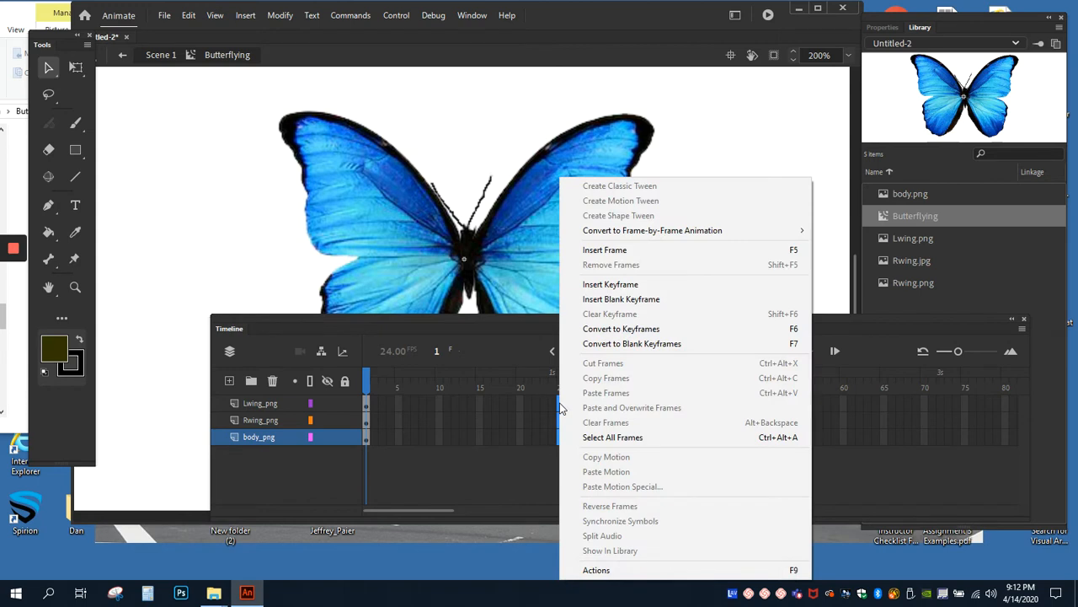
left_click(605, 250)
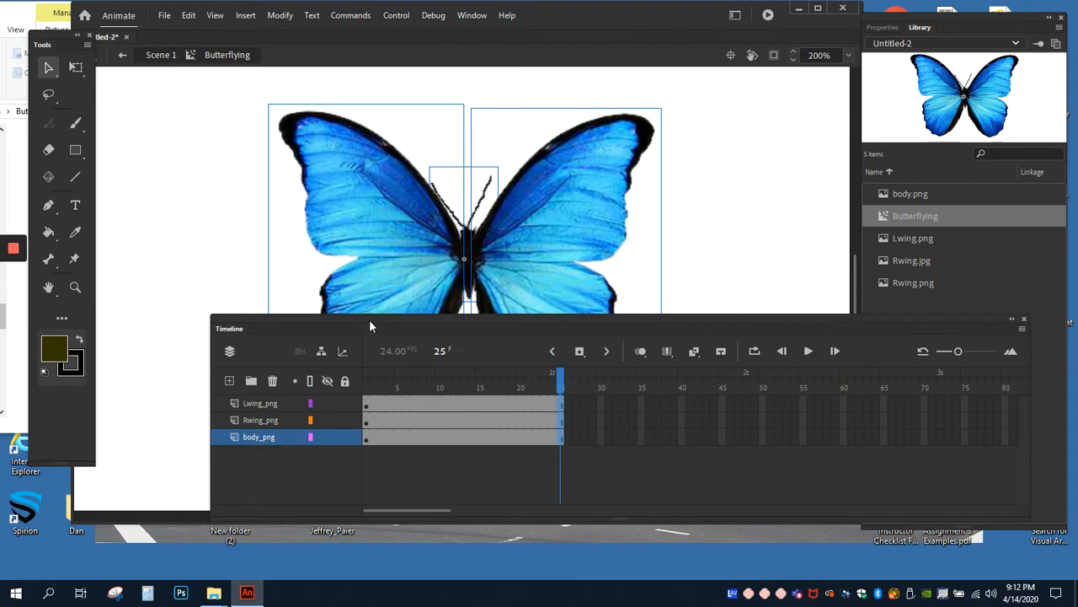
Step: Create a motion tween on the Lwing_png layer, accepting the conversion of the left wing to a symbol
left_click_drag(363, 317, 355, 407)
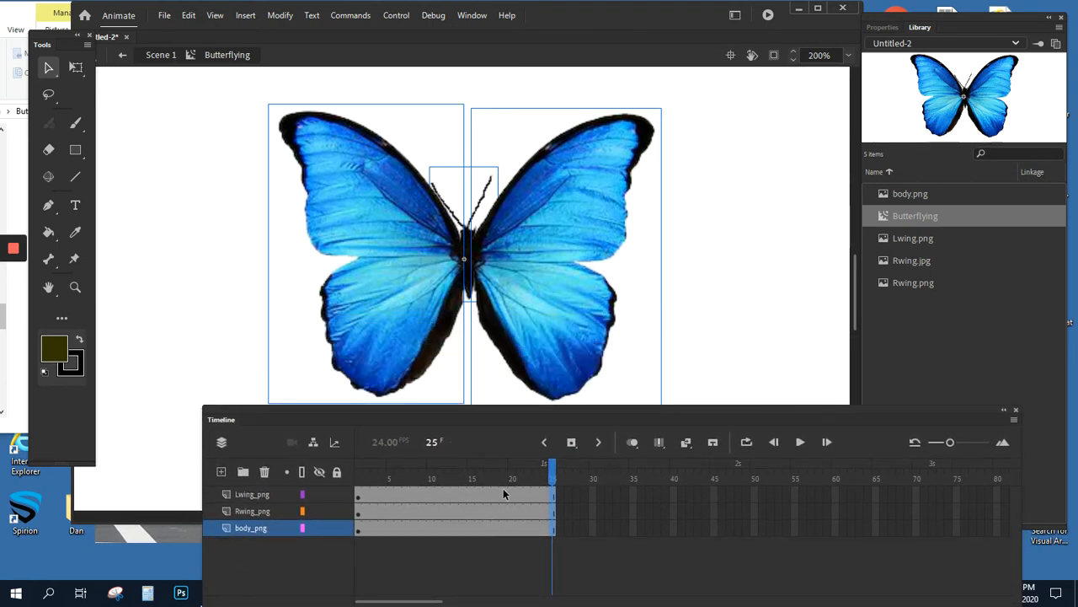
left_click(413, 492)
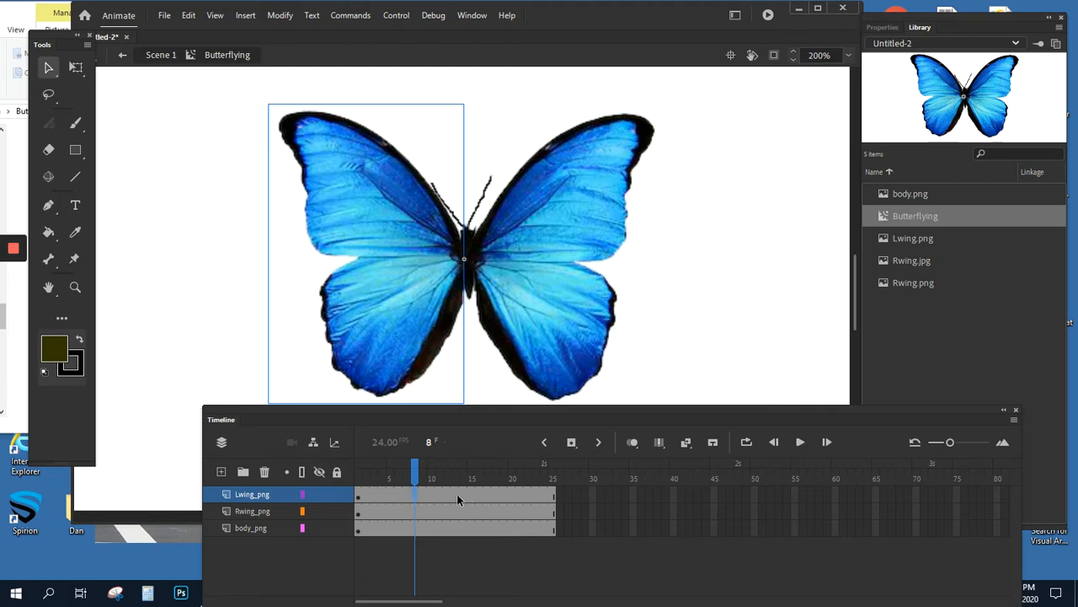
left_click(456, 494)
left_click(409, 493)
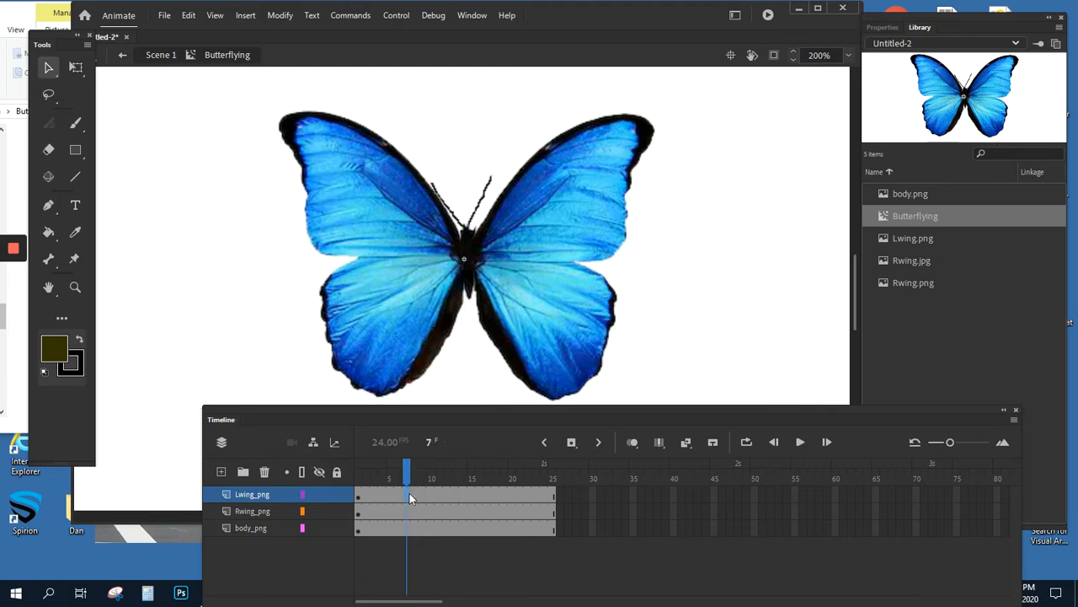
left_click(457, 493)
right_click(452, 493)
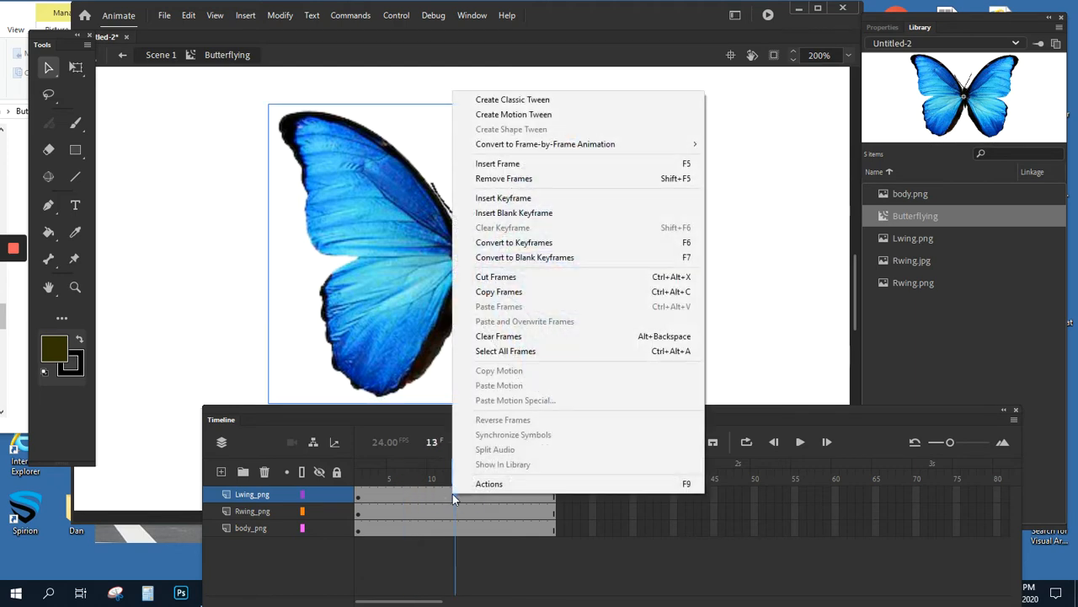
left_click(502, 116)
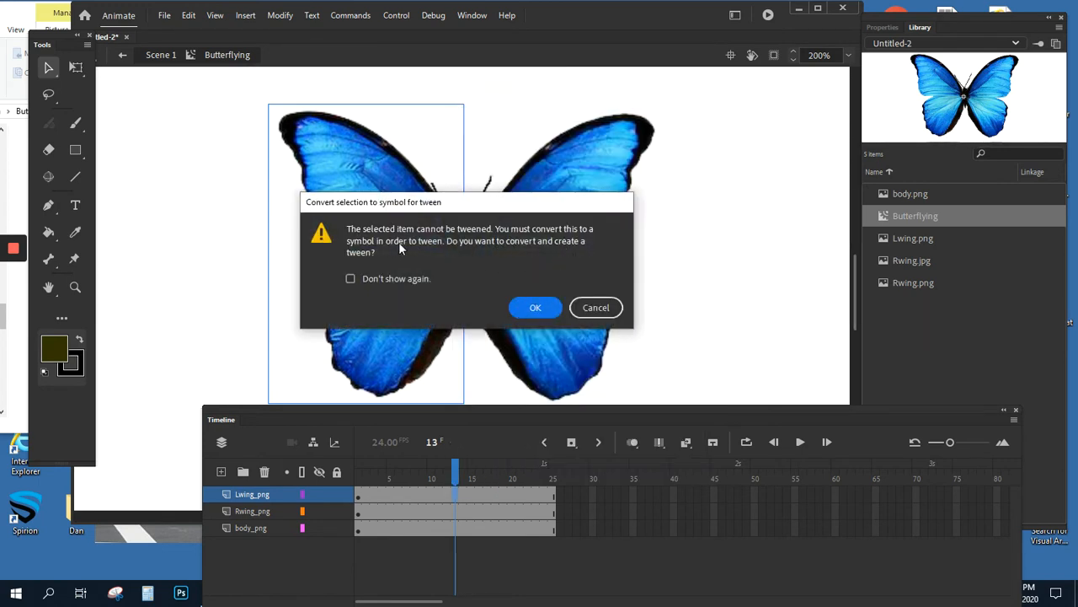
left_click(535, 307)
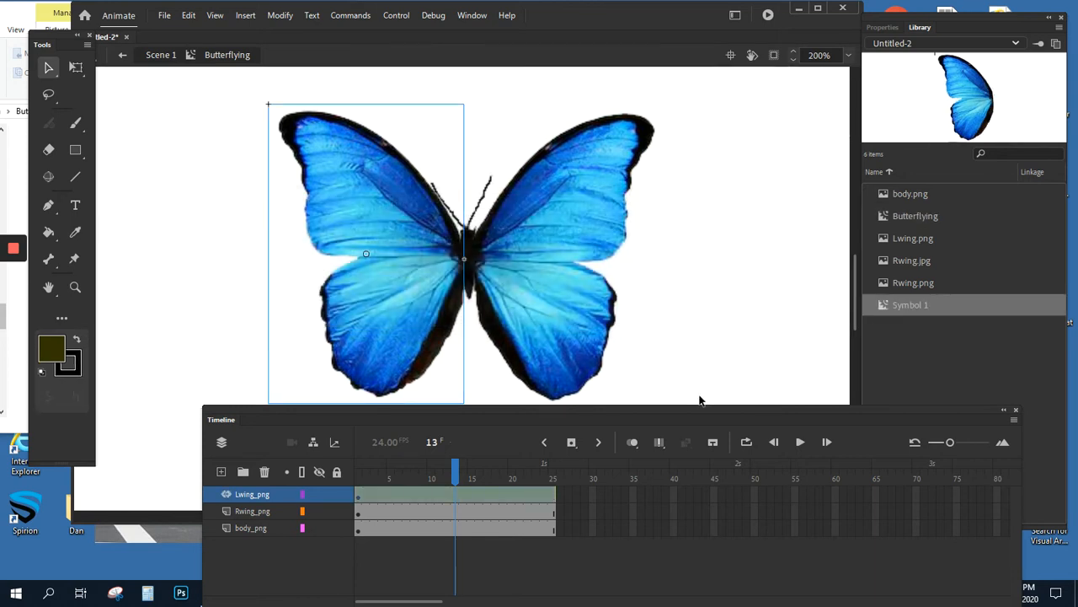
Step: Create a motion tween on the Rwing_png layer, accepting the conversion of the right wing to a symbol
left_click(408, 514)
left_click(420, 497)
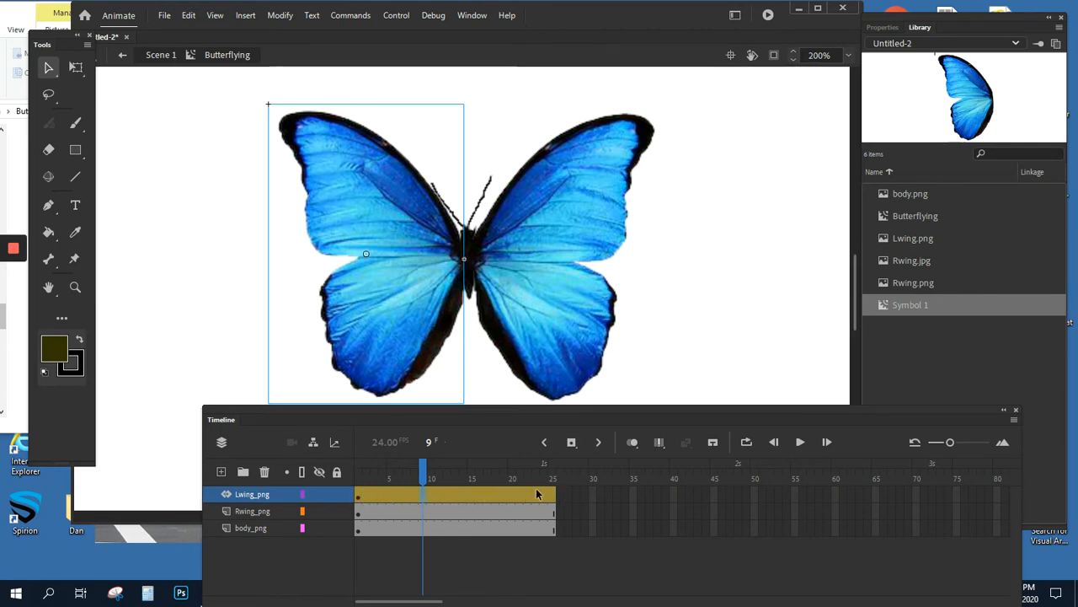
left_click(415, 511)
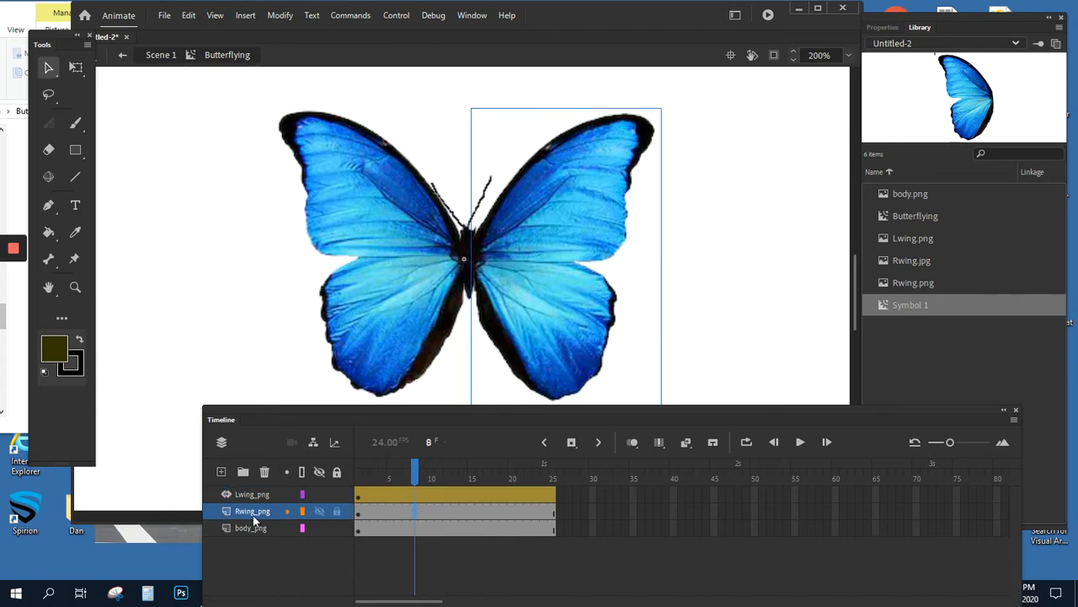
right_click(410, 513)
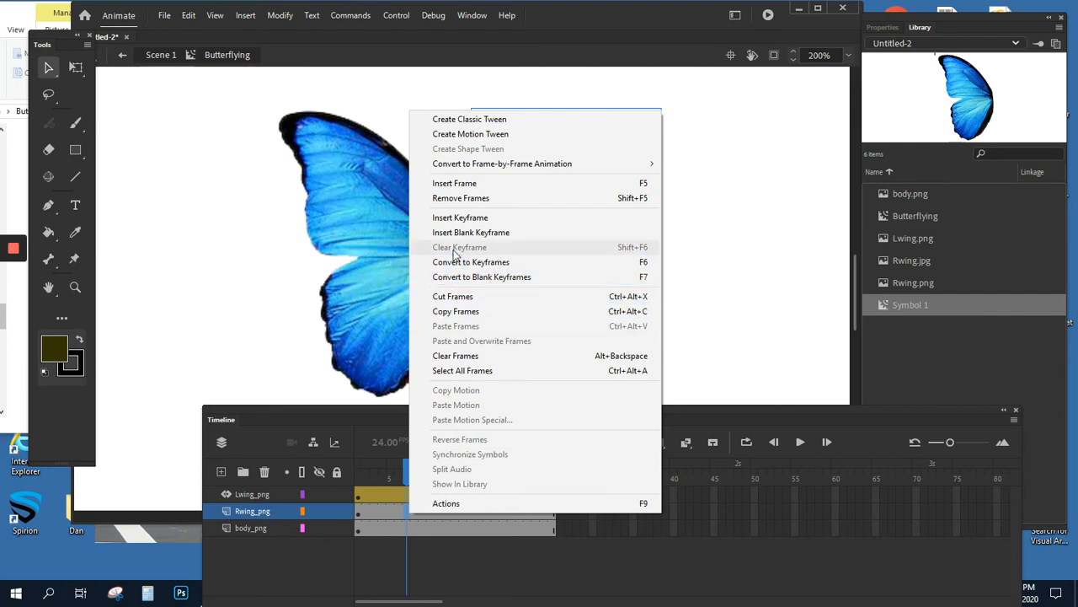
left_click(476, 135)
left_click(535, 308)
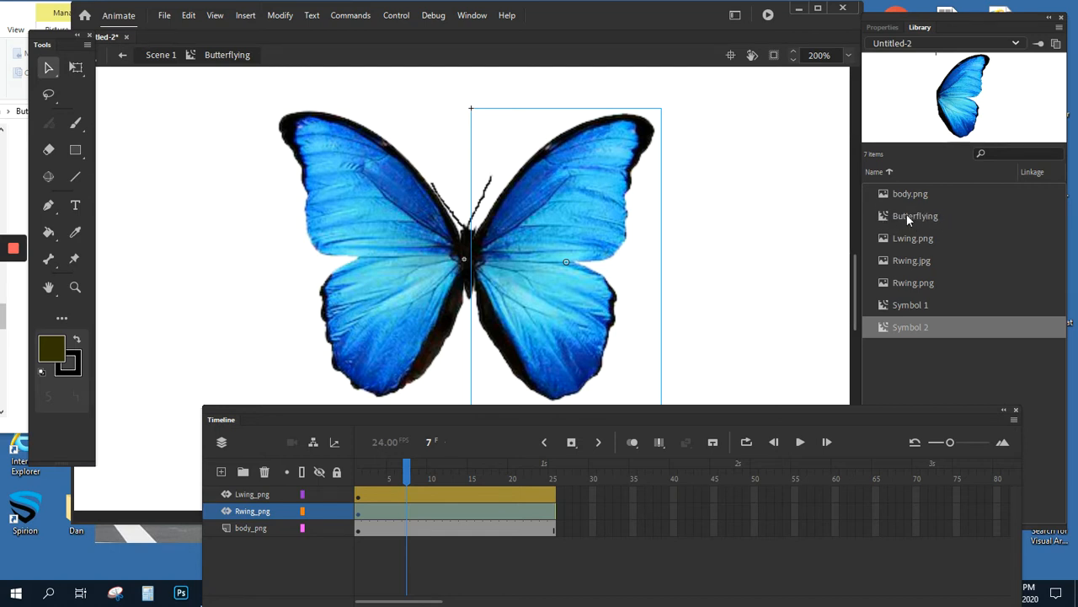
Step: Try rotating and narrowing the left wing about its centre point with Free Transform, undoing each change
left_click(409, 493)
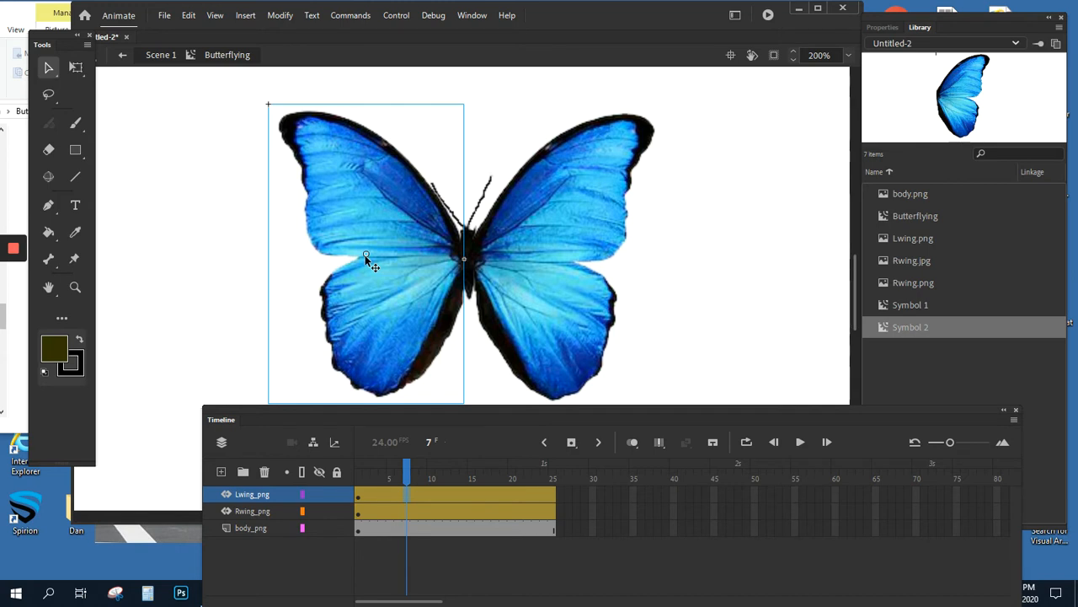
left_click(75, 67)
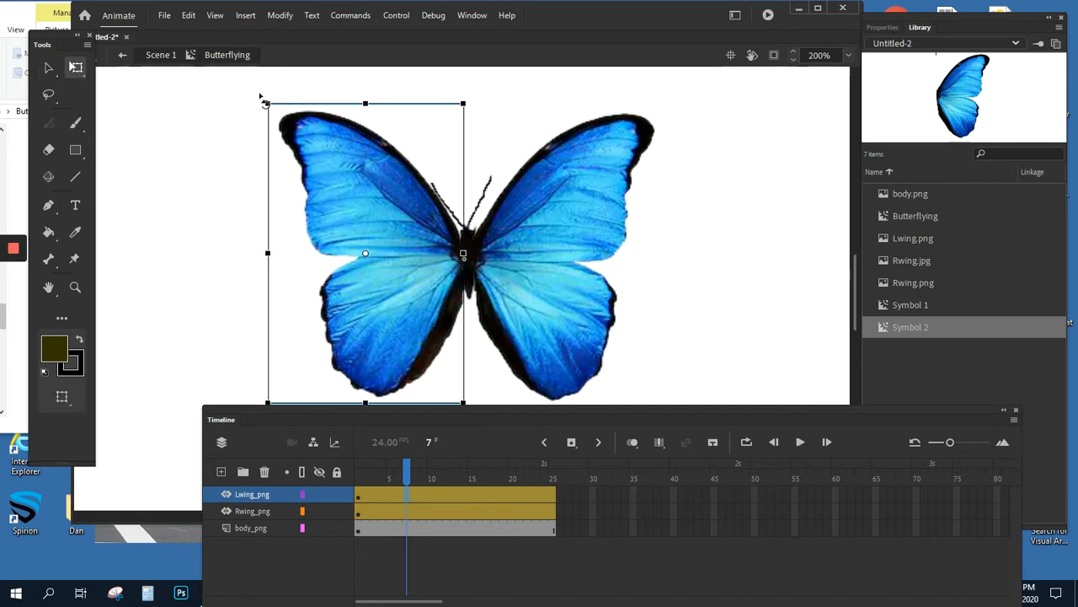
left_click_drag(261, 99, 238, 112)
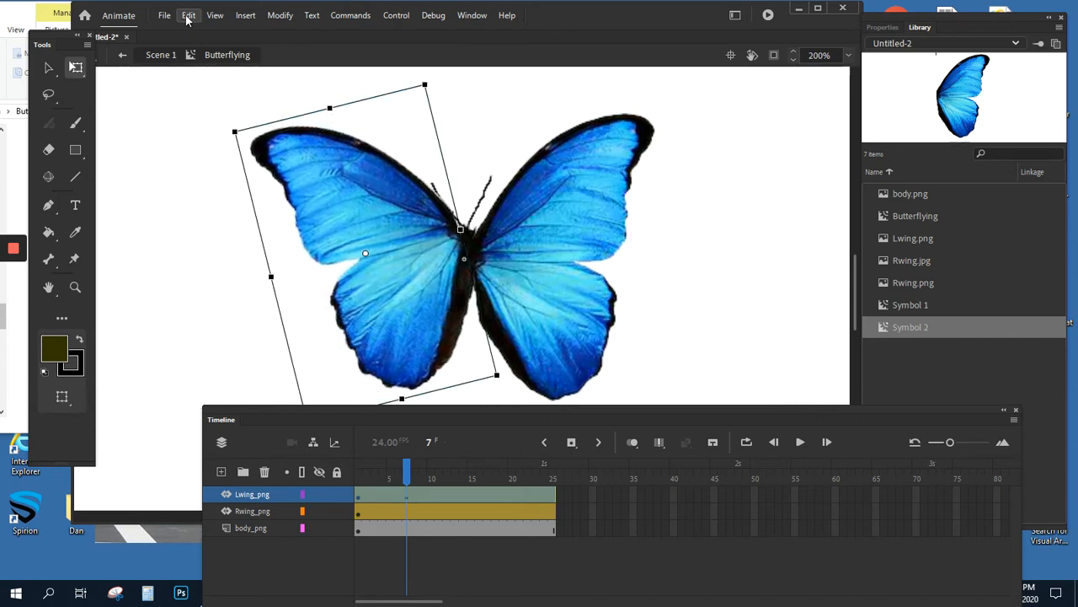
left_click(189, 15)
left_click(206, 32)
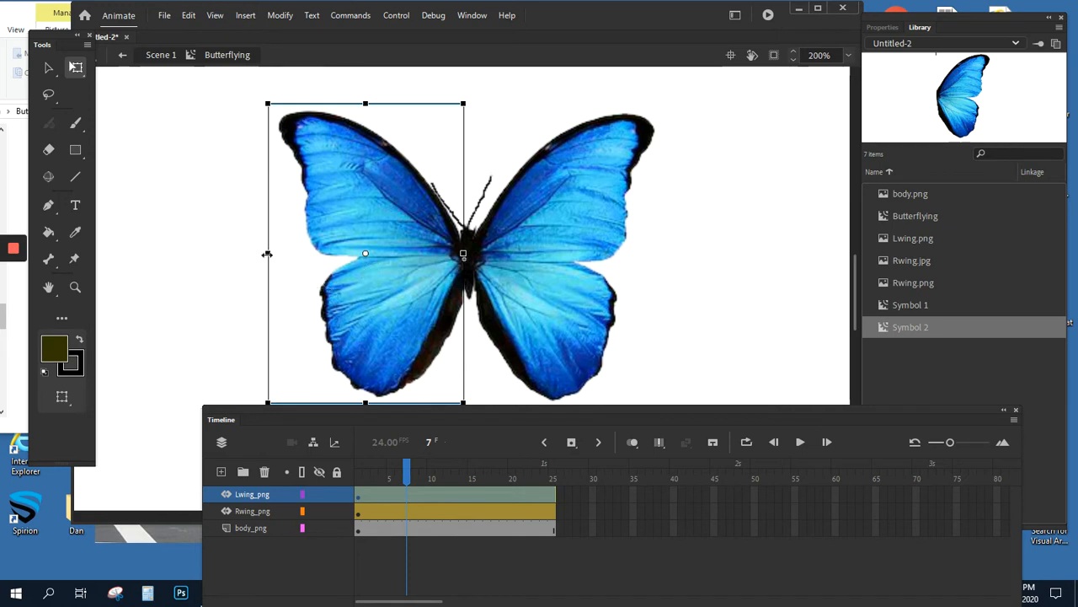
left_click_drag(266, 253, 342, 252)
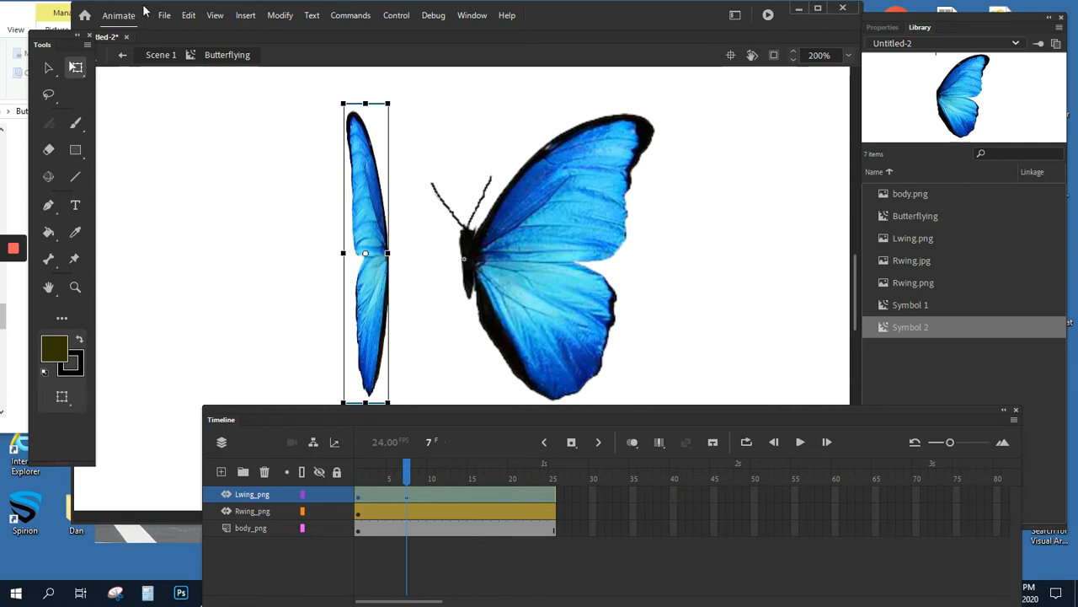
left_click(189, 15)
left_click(205, 31)
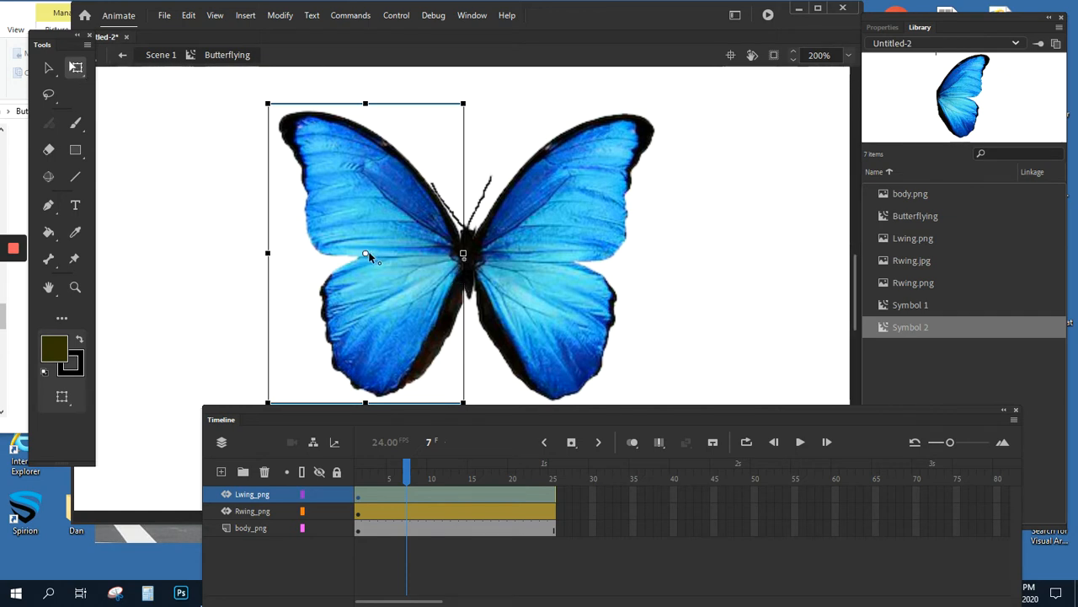
Step: Move the transformation points of the left and right wings to their inner edges, where they meet the body
left_click_drag(365, 254, 463, 254)
left_click(415, 510)
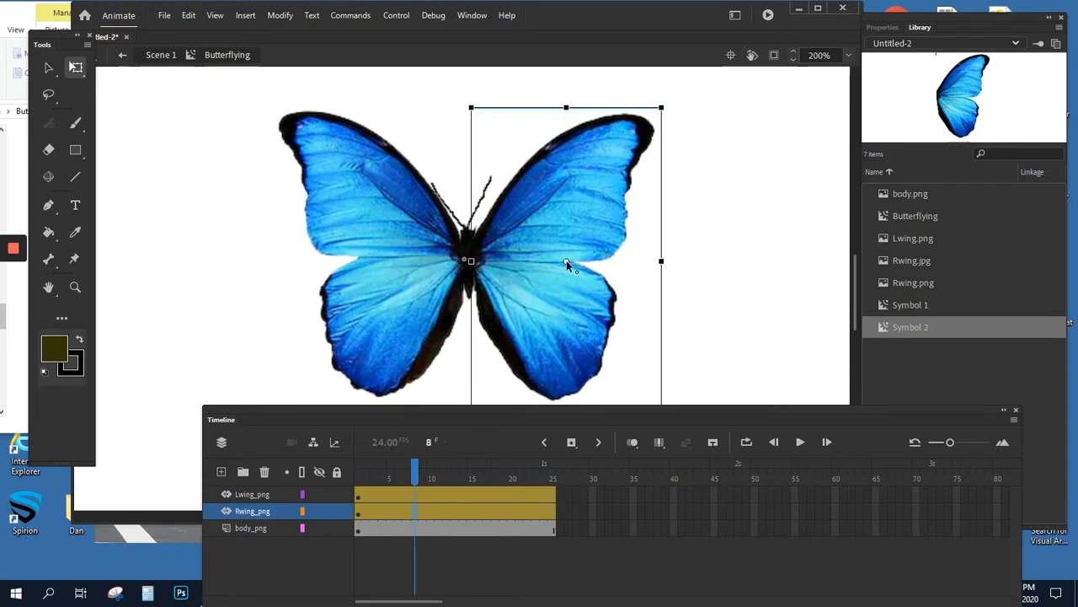
left_click_drag(565, 260, 473, 260)
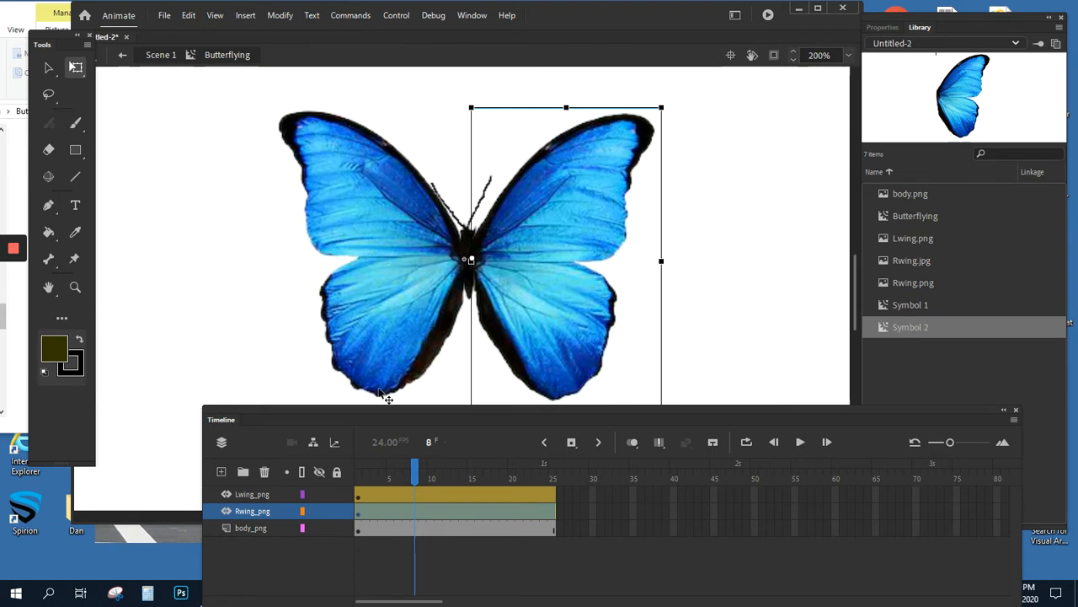
Step: Narrow the left wing to a thin folded shape at frame 5 and stretch it back to about full width at frame 9
left_click(388, 496)
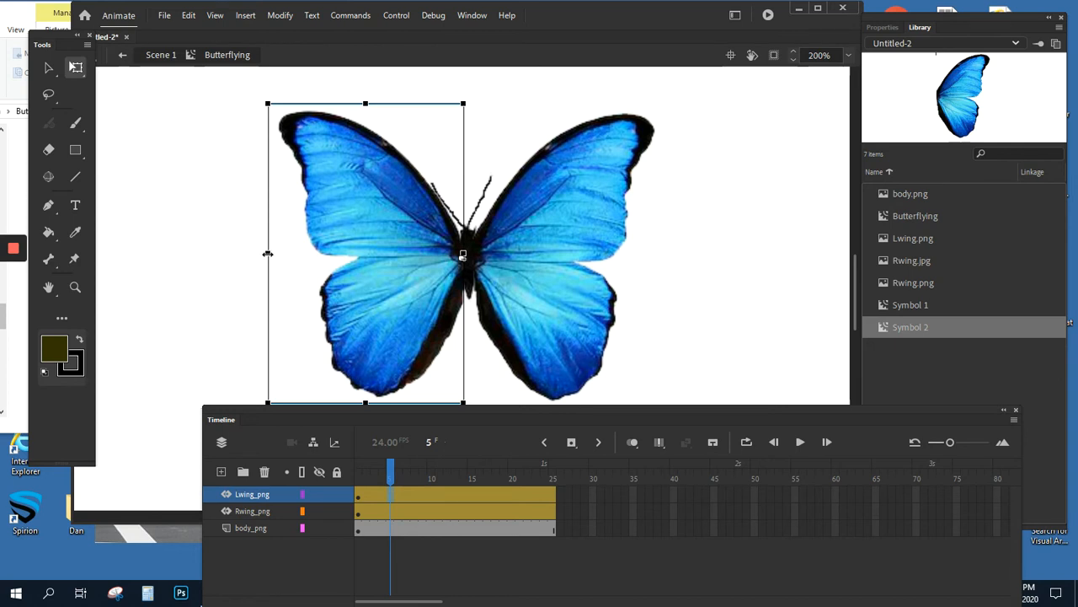
left_click_drag(268, 253, 423, 253)
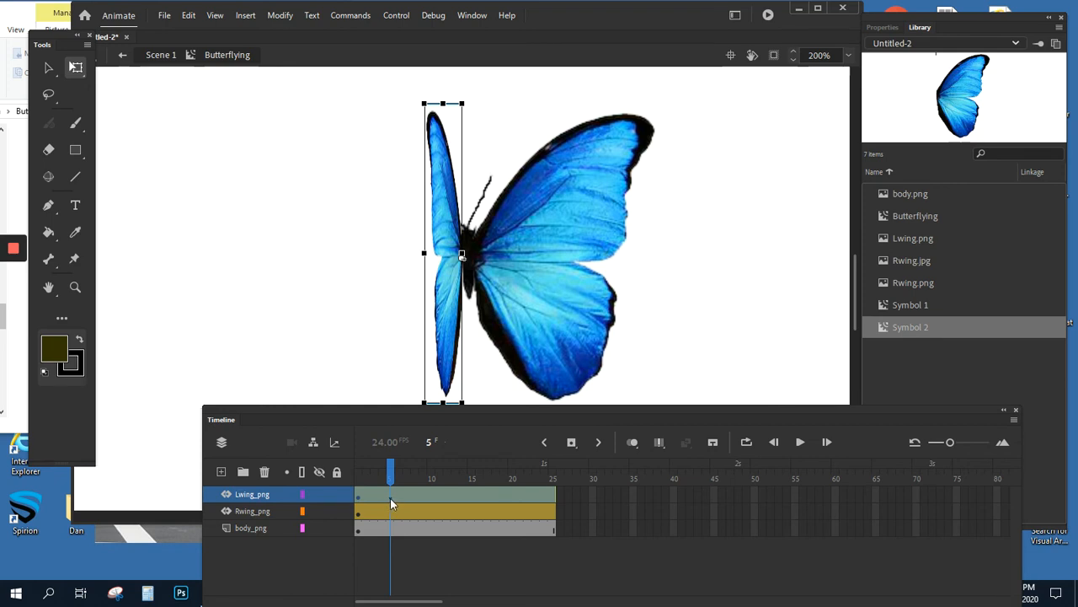
left_click_drag(391, 498, 400, 498)
left_click(416, 495)
left_click(421, 497)
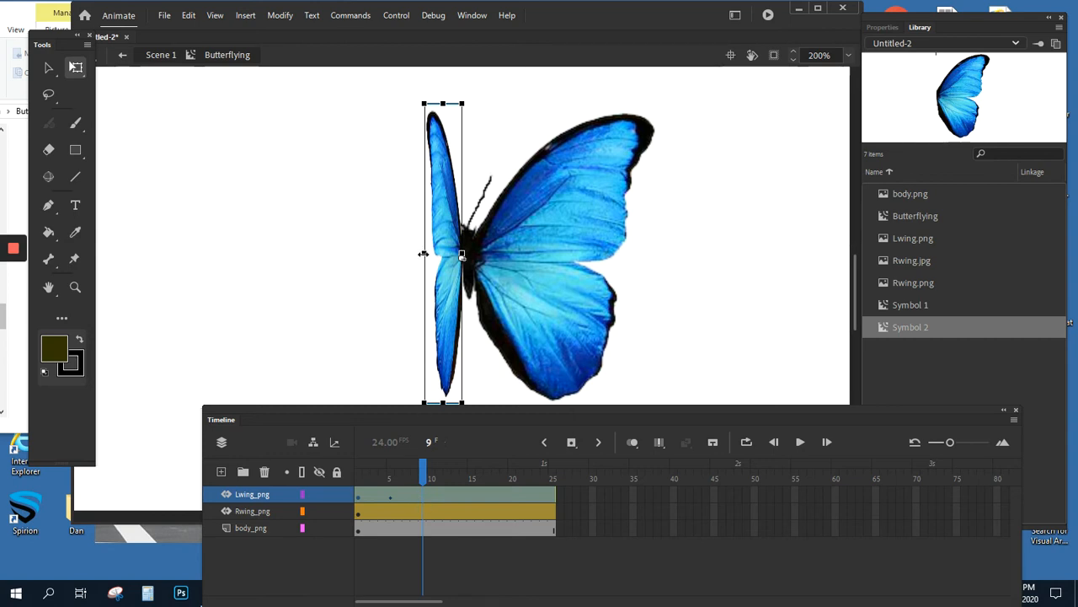
left_click_drag(422, 254, 271, 253)
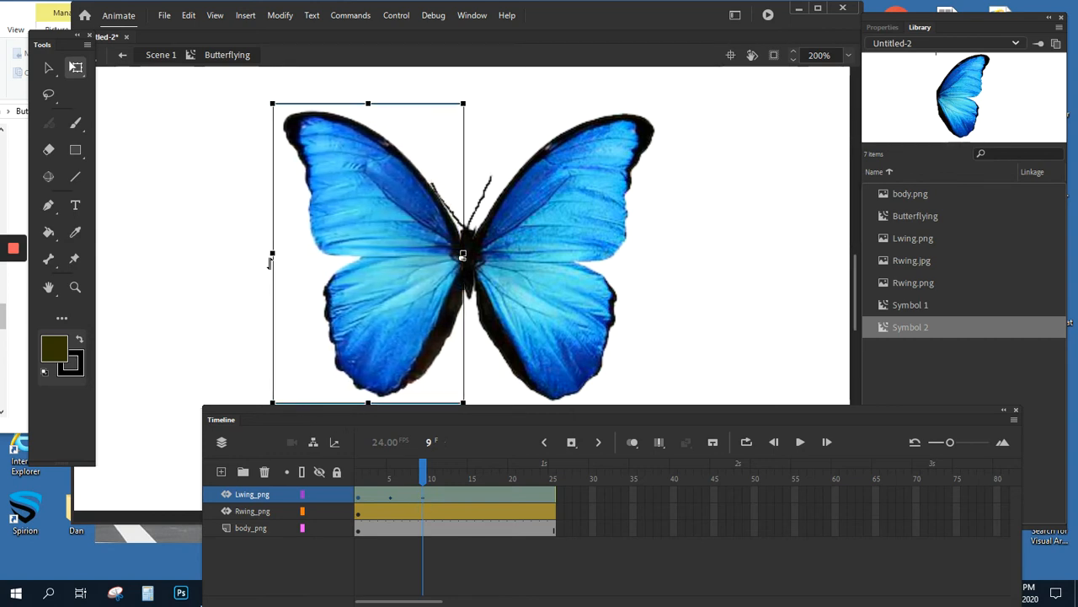
Step: Continue the left wing's flap by folding it narrow at frames 12 and 18 and opening it wide at frames 15 and 21
left_click(448, 496)
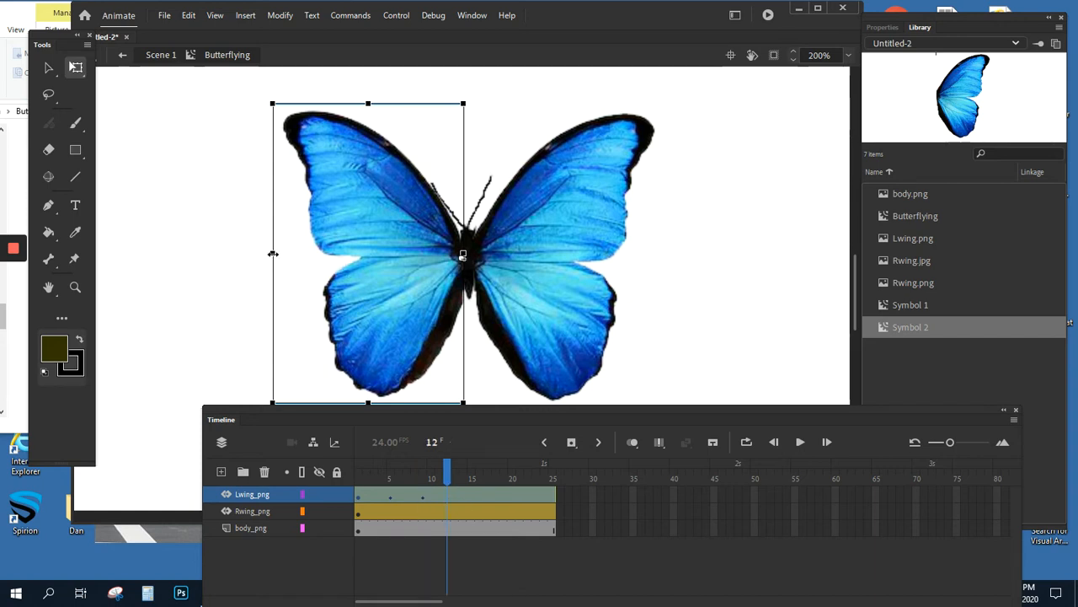
left_click_drag(273, 254, 424, 252)
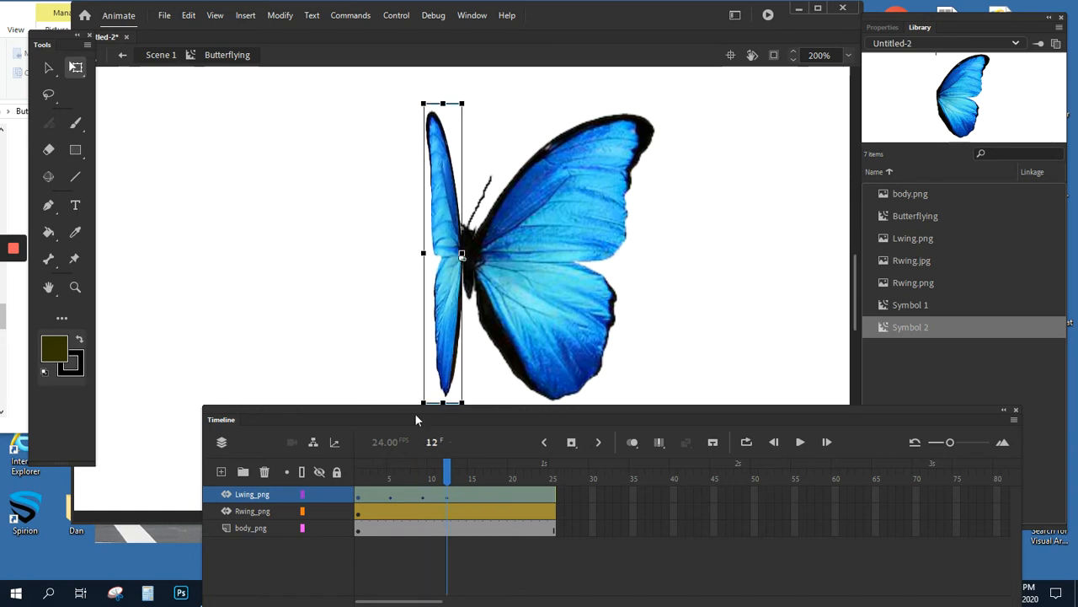
left_click(471, 497)
left_click_drag(423, 252, 279, 252)
left_click(496, 499)
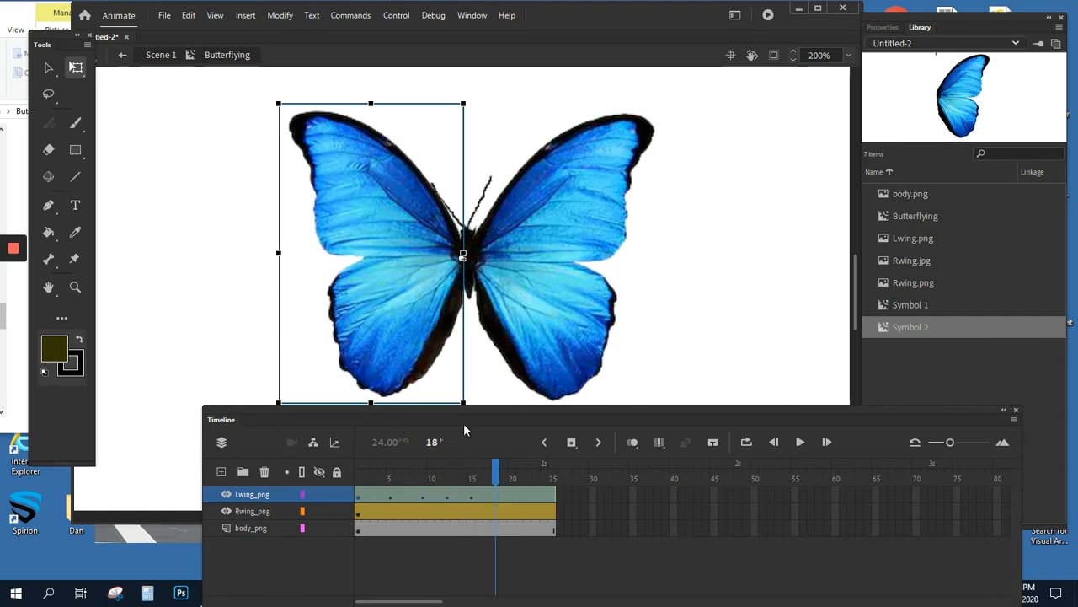
left_click_drag(279, 252, 422, 254)
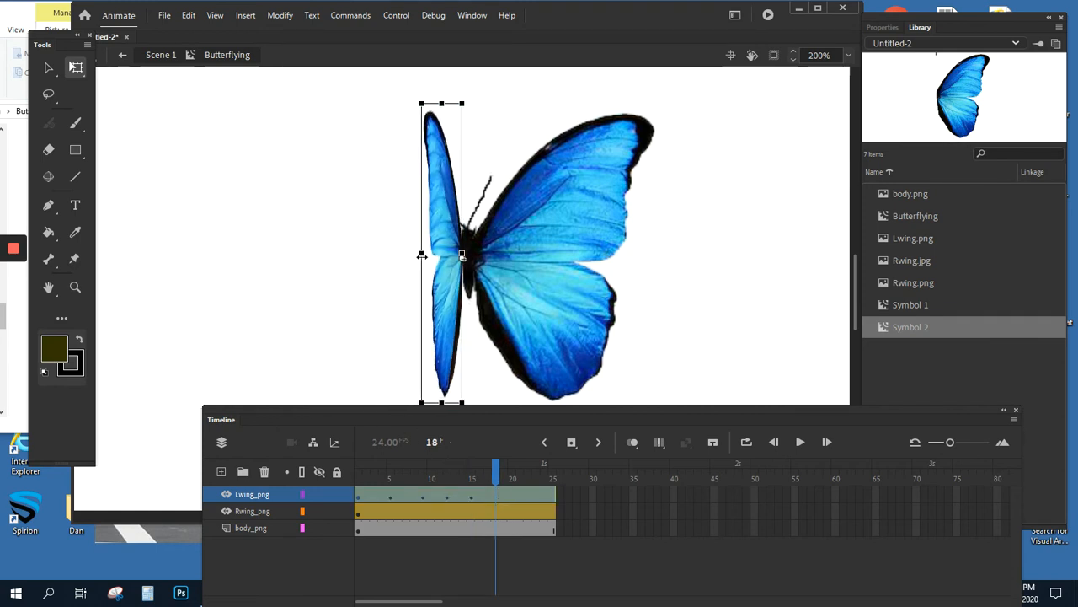
left_click(518, 495)
left_click_drag(419, 253, 267, 251)
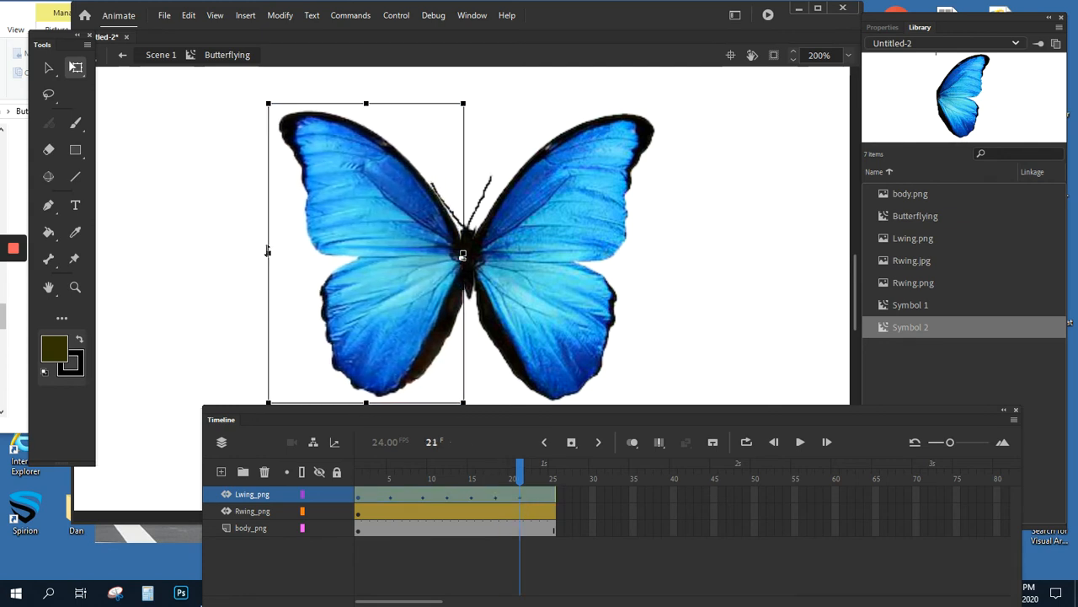
Step: Narrow the left wing to about half width at frame 23 and open it wide at frame 25
left_click(540, 497)
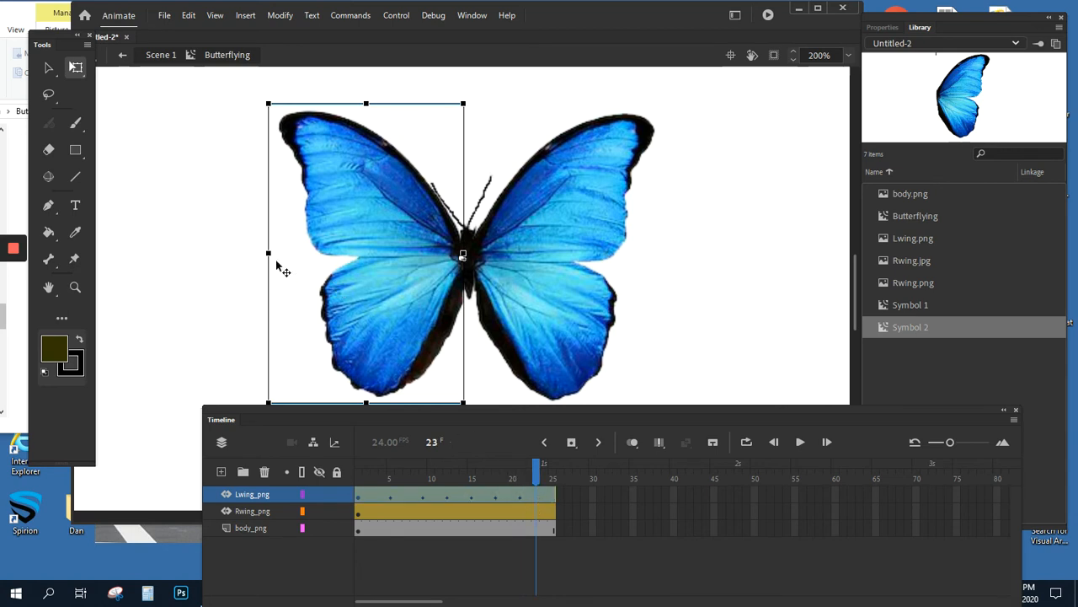
left_click_drag(268, 253, 355, 253)
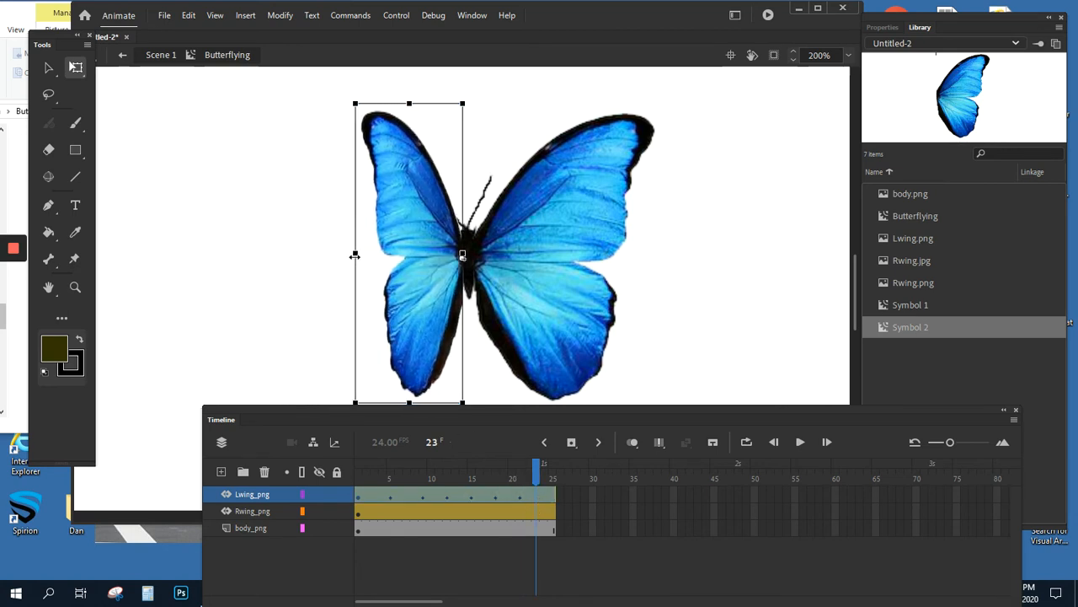
left_click(552, 495)
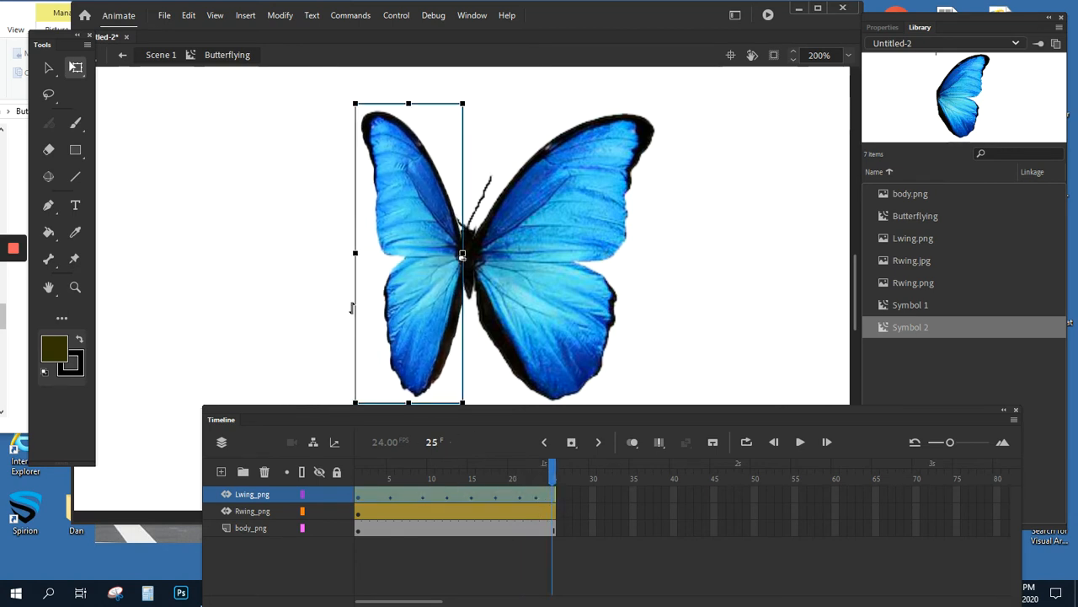
left_click_drag(357, 254, 274, 251)
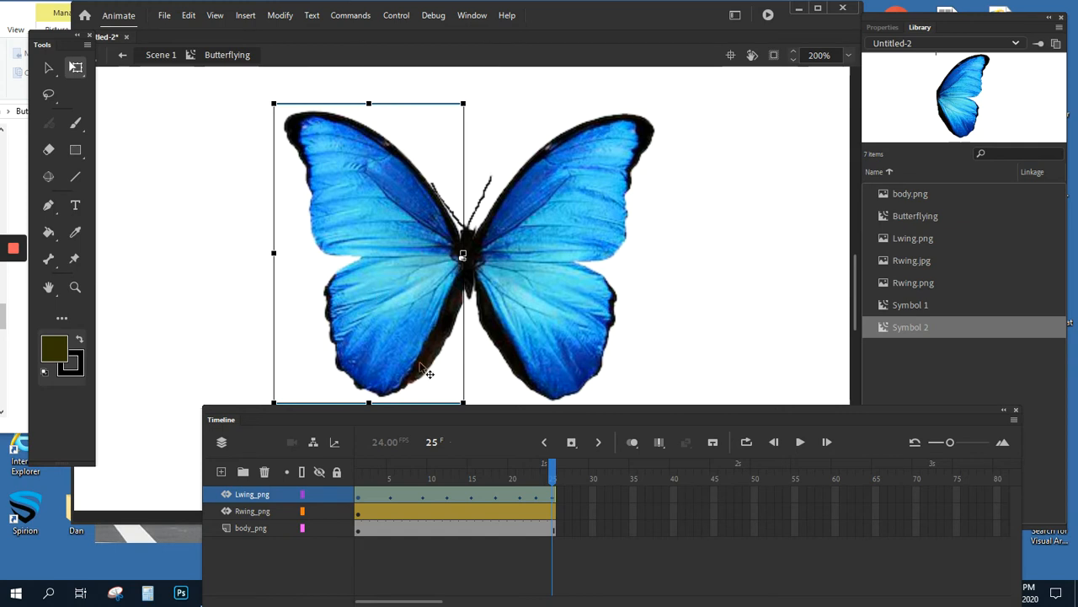
Step: Narrow the right wing on the Rwing_png layer to match the folded left wing at frame 5 and reopen it at frame 9
left_click(390, 513)
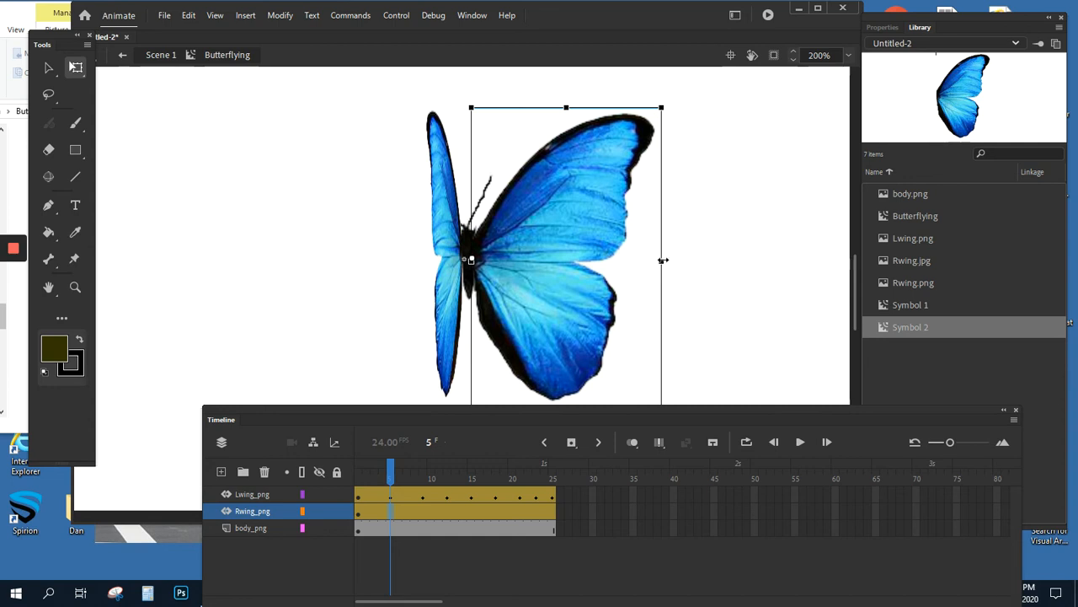
left_click_drag(662, 263, 508, 261)
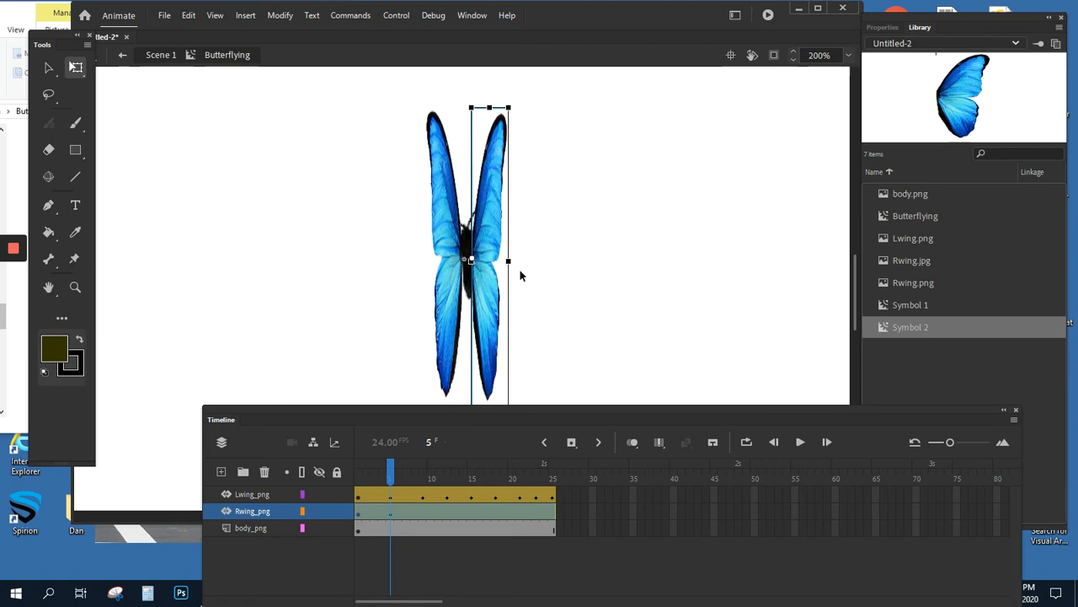
left_click(421, 512)
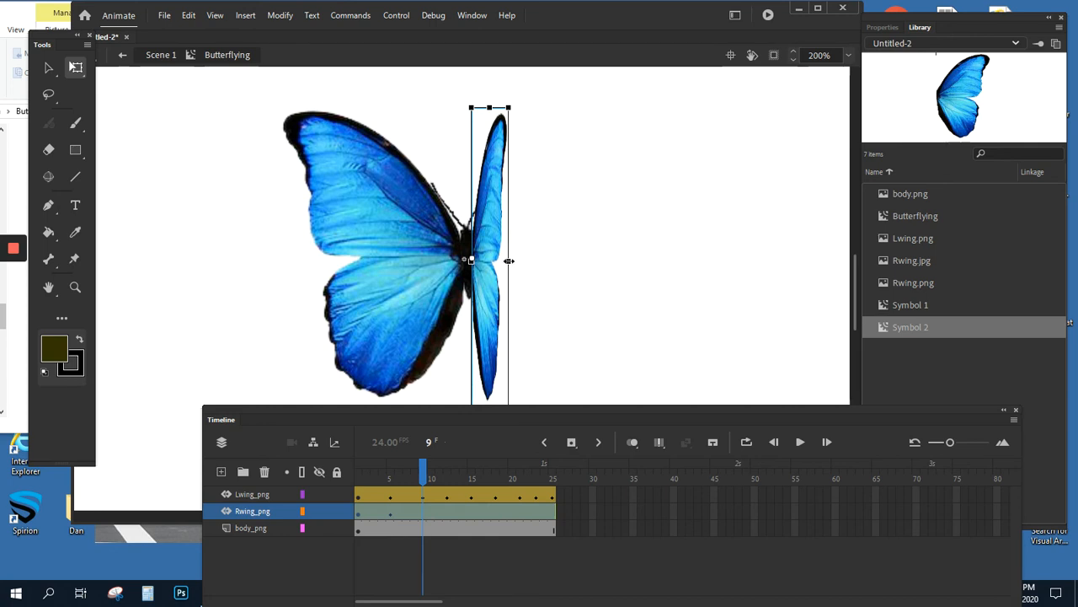
left_click_drag(509, 261, 660, 260)
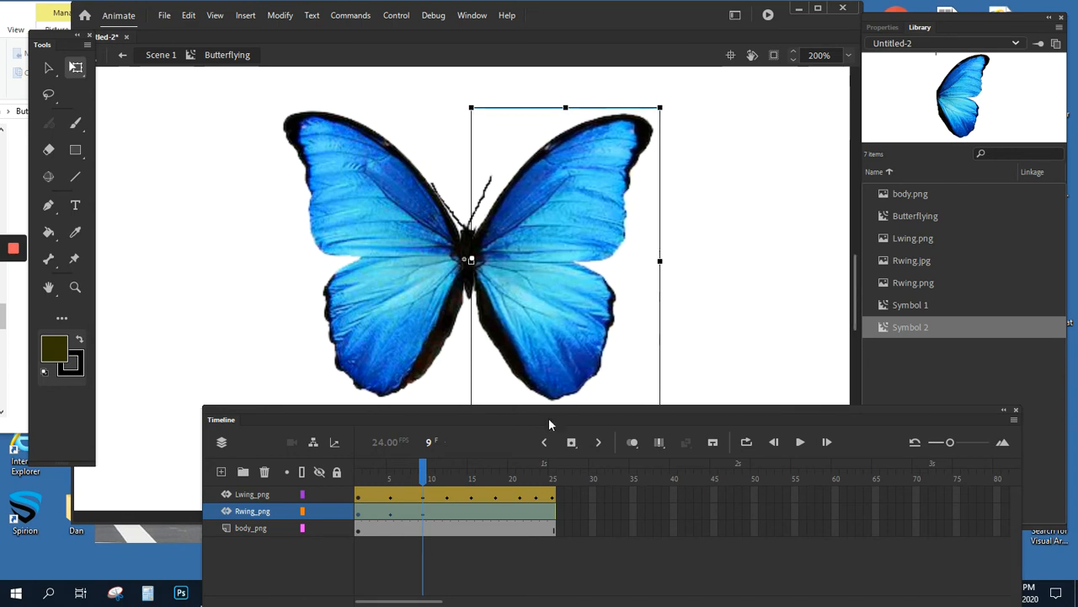
Step: Continue the right wing's flap by folding it narrow at frames 12 and 18 and opening it wide at frames 15 and 21
left_click(446, 514)
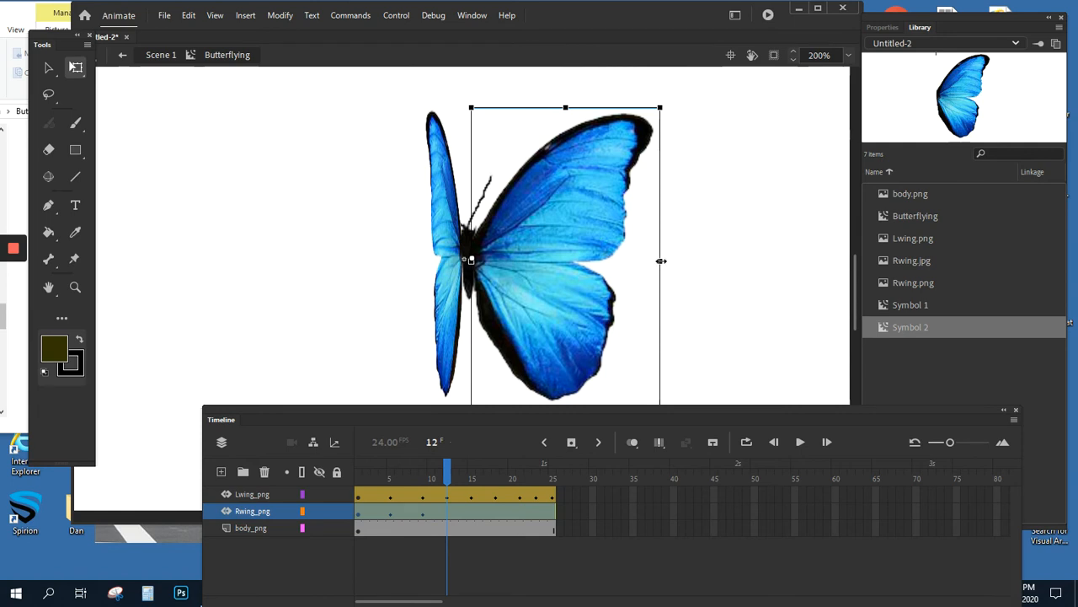
left_click_drag(661, 261, 507, 261)
left_click(472, 514)
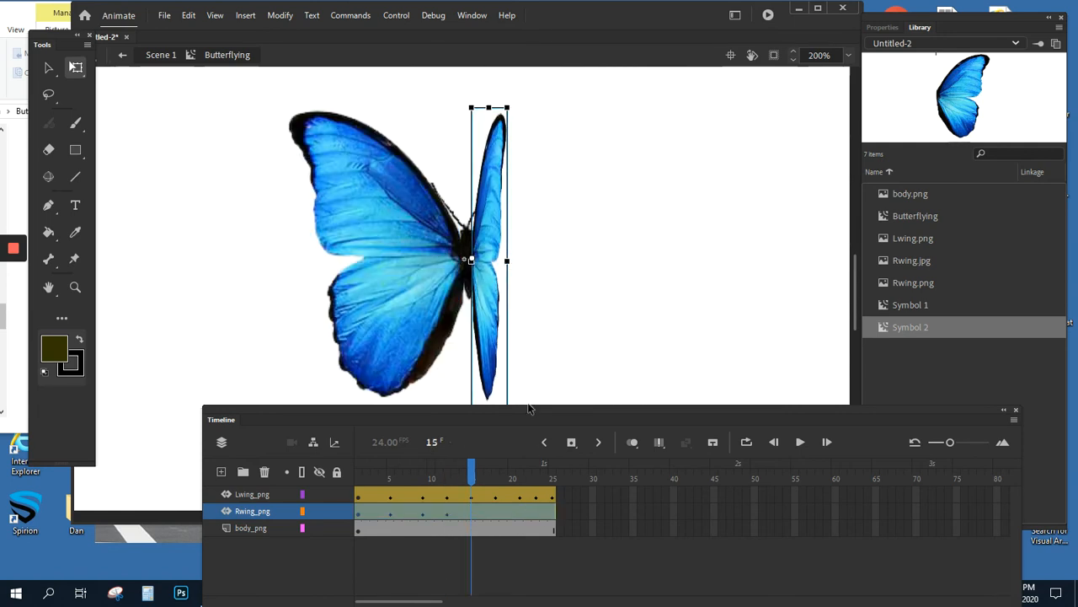
left_click_drag(507, 261, 653, 260)
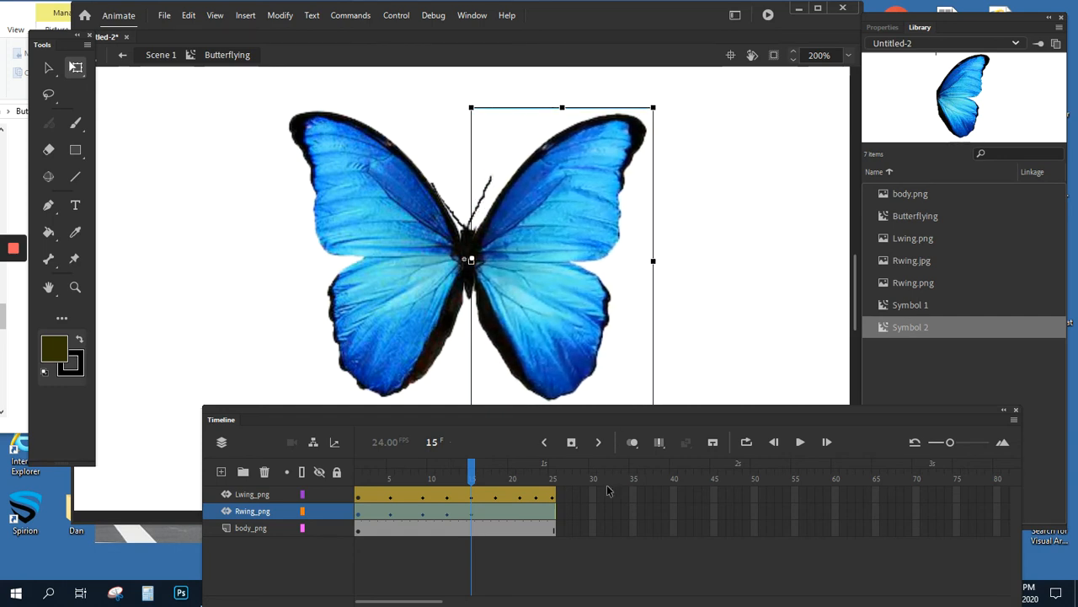
left_click(497, 514)
left_click_drag(653, 260, 504, 261)
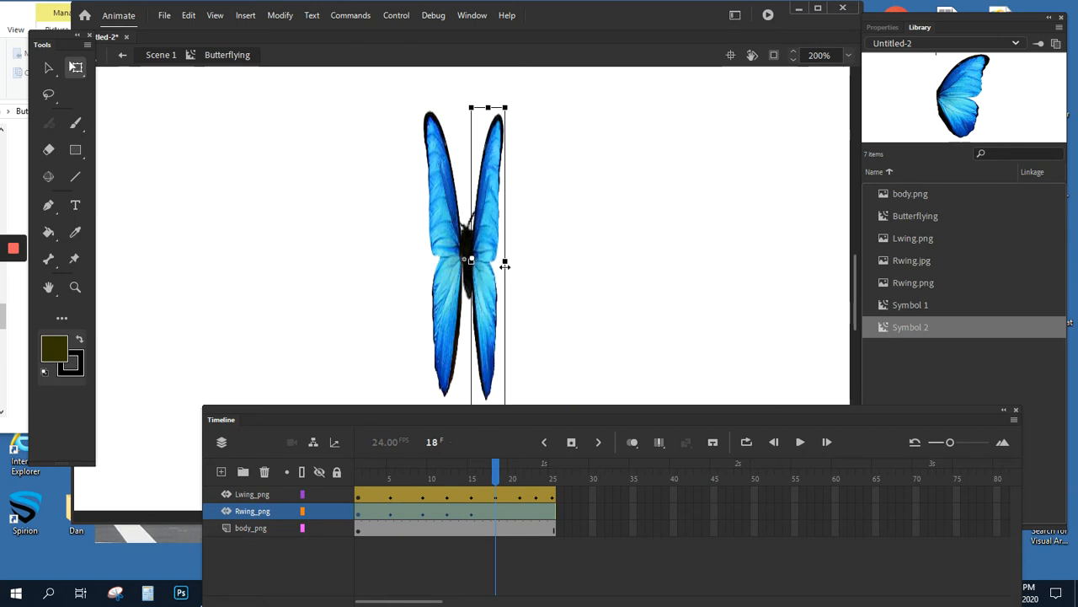
left_click(519, 516)
left_click_drag(502, 260, 656, 261)
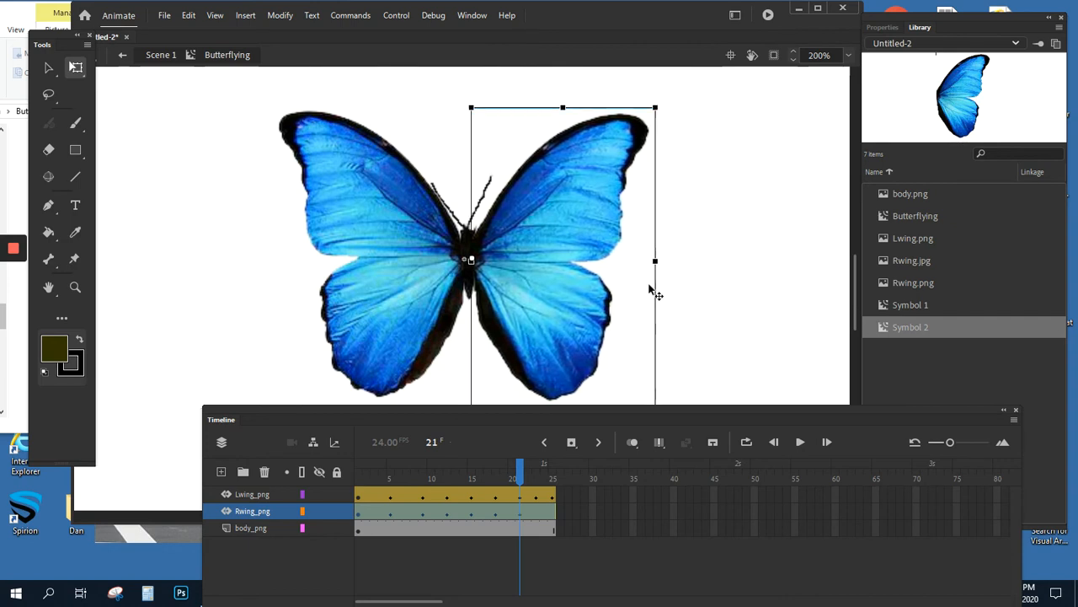
Step: Narrow the right wing to about half width at frame 23 and open it wide at frame 25
left_click(536, 513)
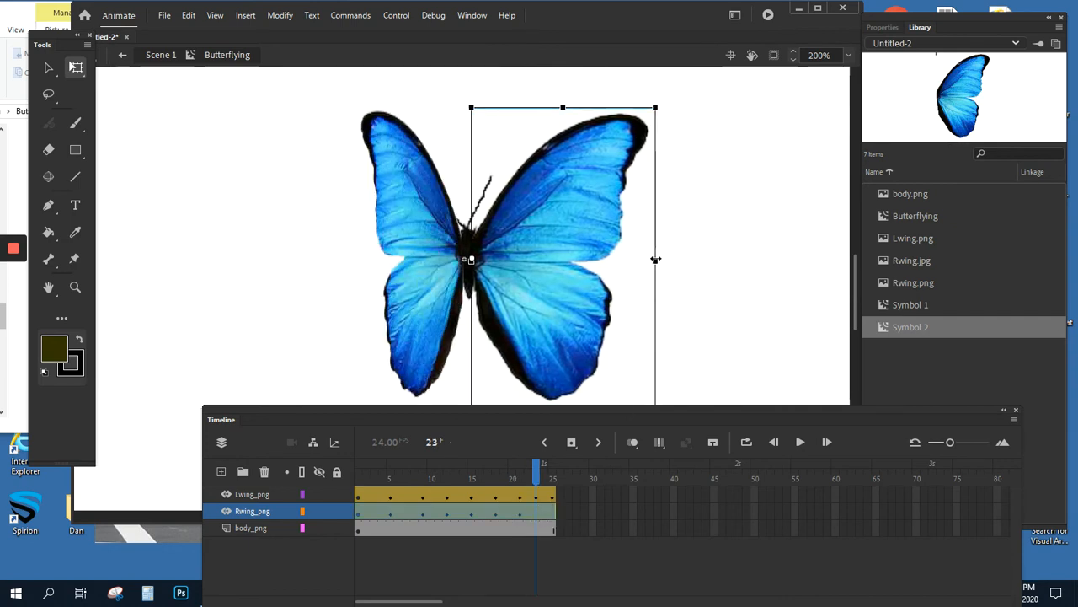
left_click_drag(655, 260, 563, 261)
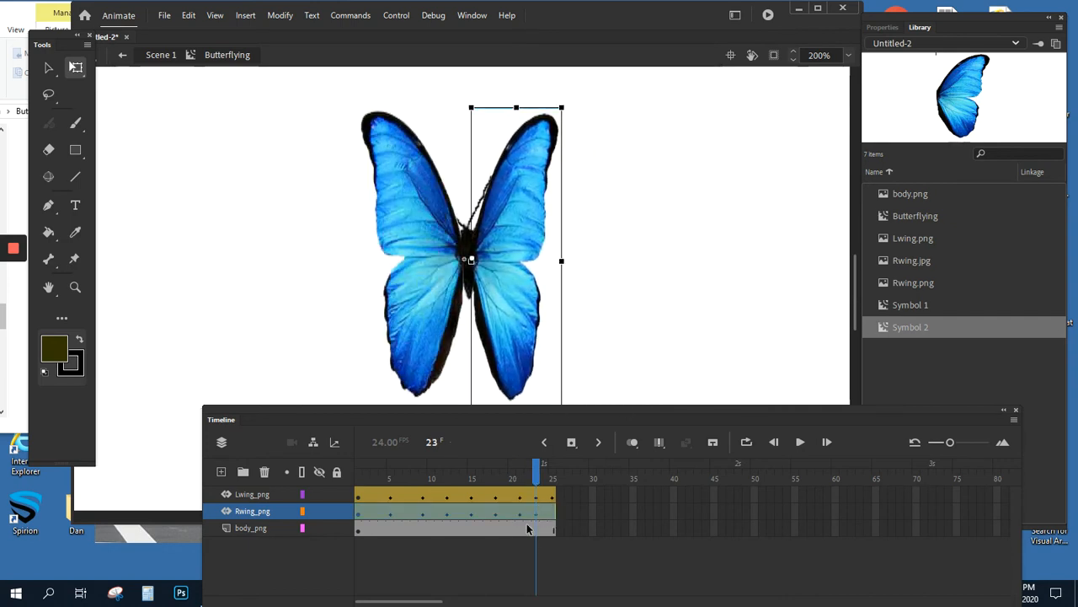
left_click(551, 510)
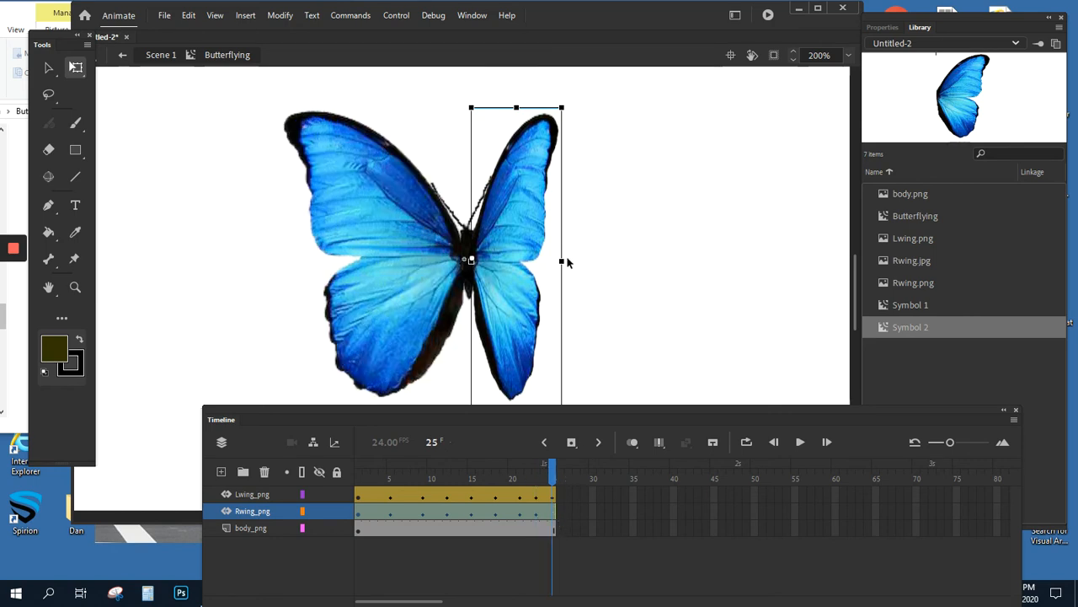
left_click_drag(561, 261, 667, 260)
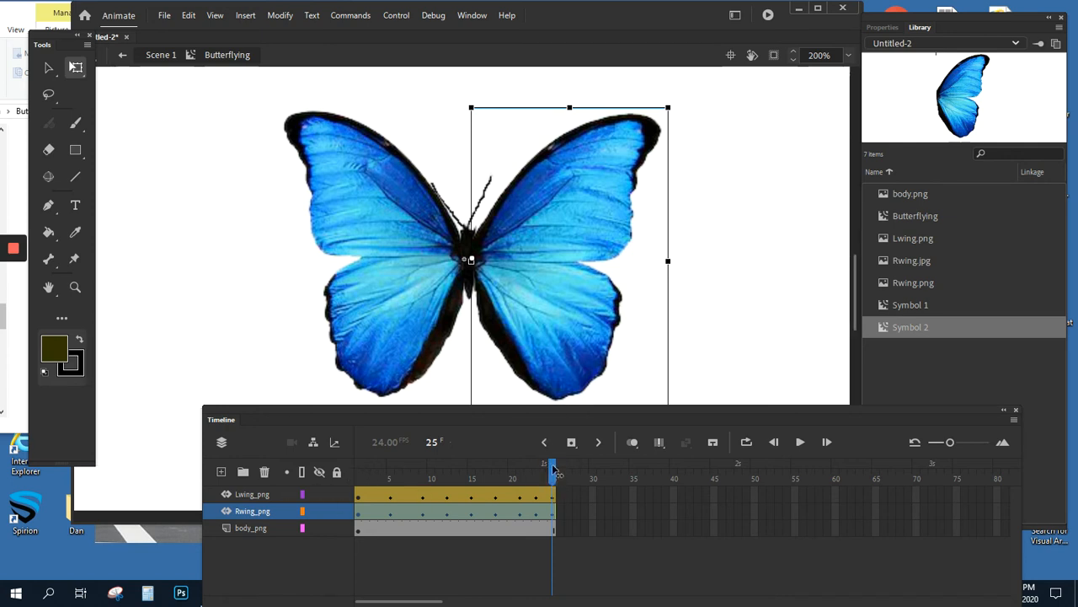
Step: Preview the wing flap by scrubbing from frame 1 to frame 25, and return to Scene 1
left_click(359, 471)
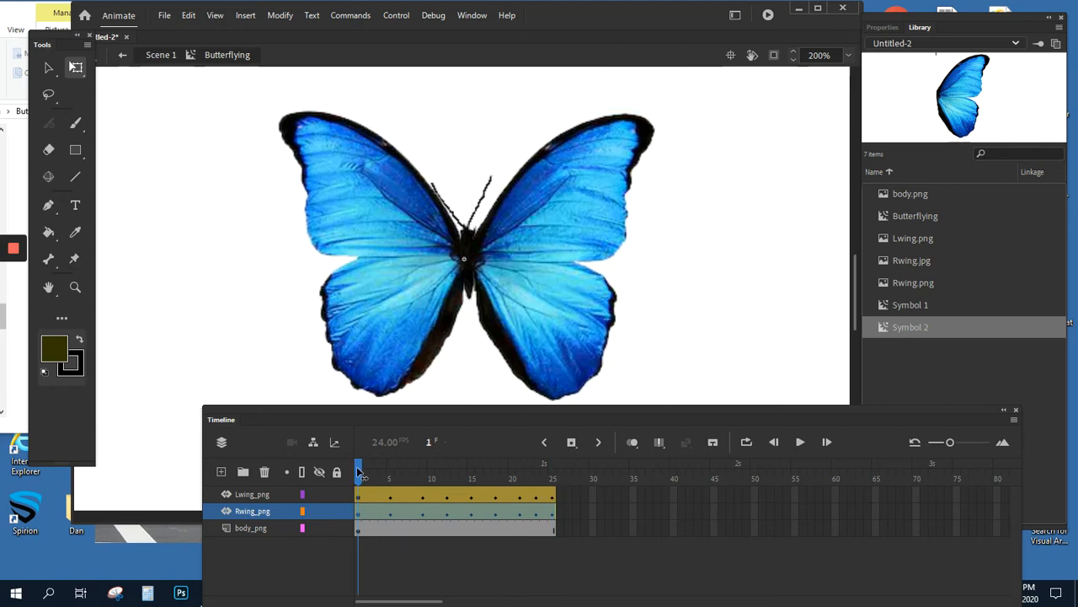
left_click_drag(358, 472, 552, 473)
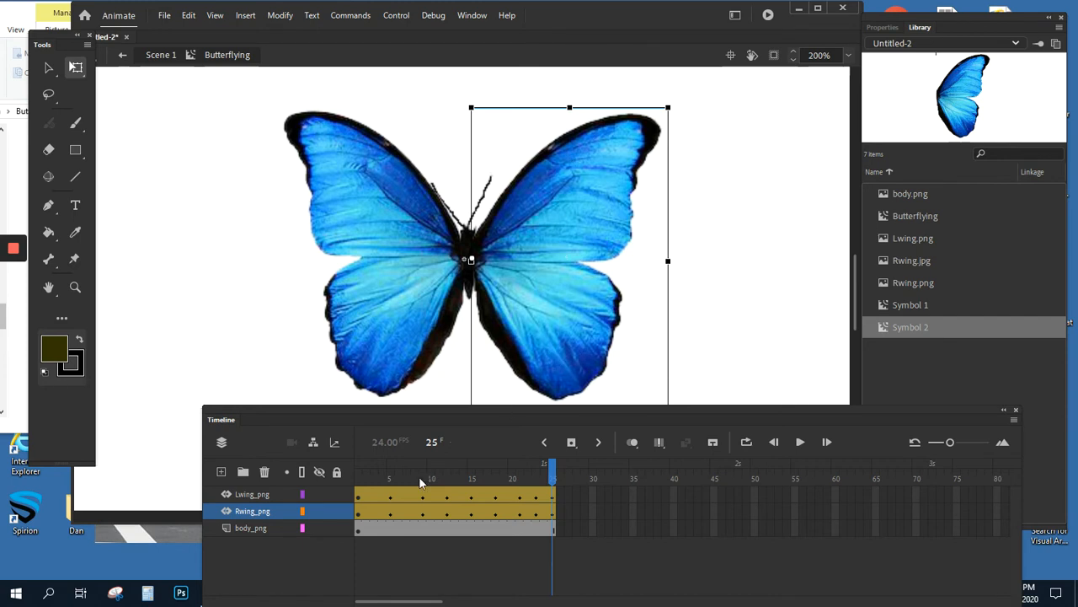
left_click(161, 55)
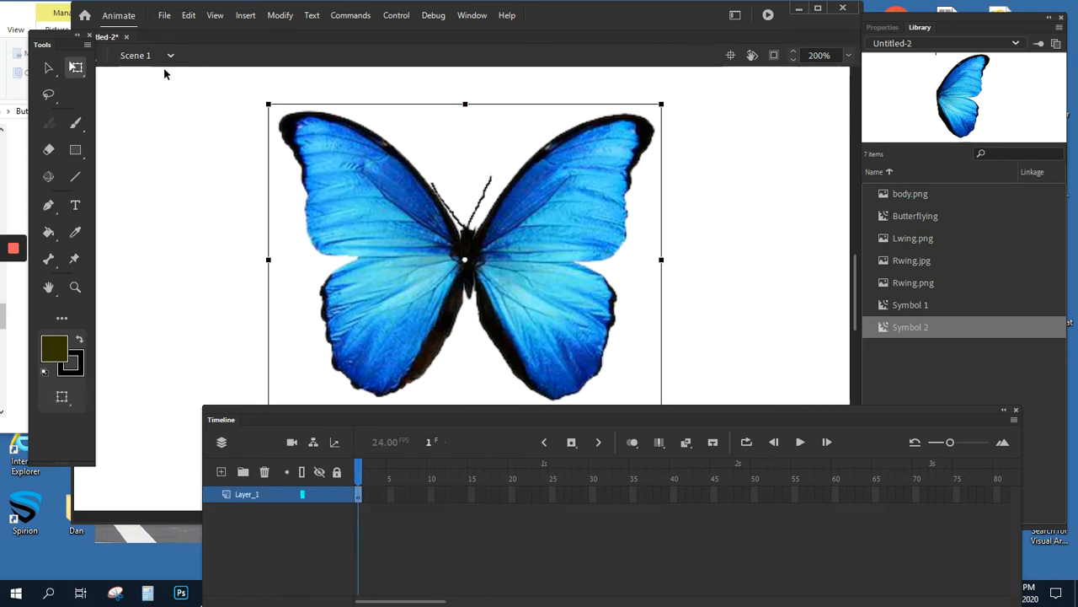
Step: Save the document as animationFlying.fla in the Butterfly Symbol Practice folder
left_click(164, 15)
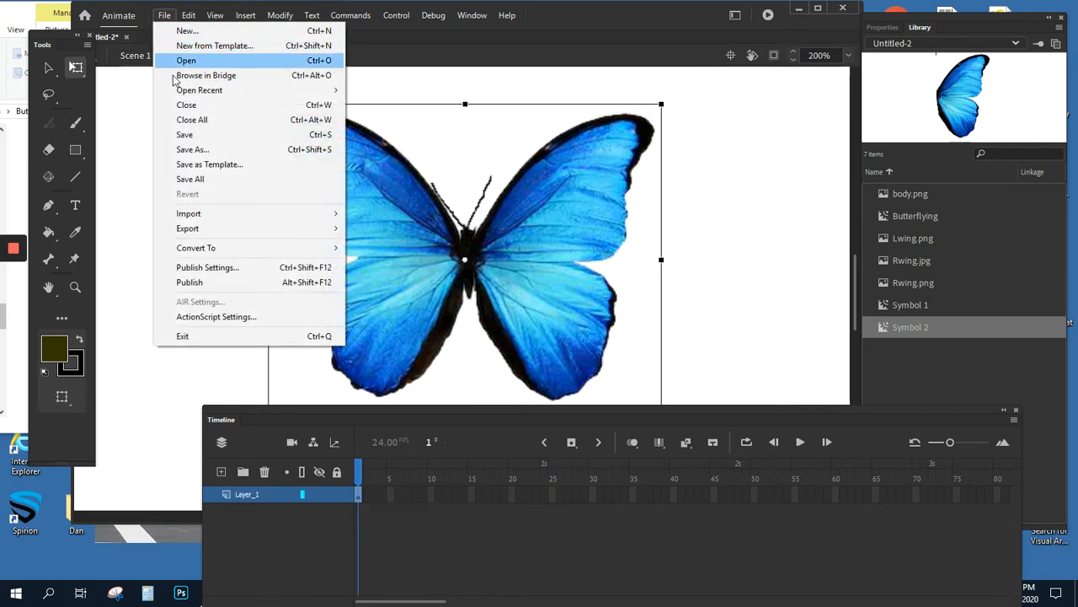
left_click(192, 149)
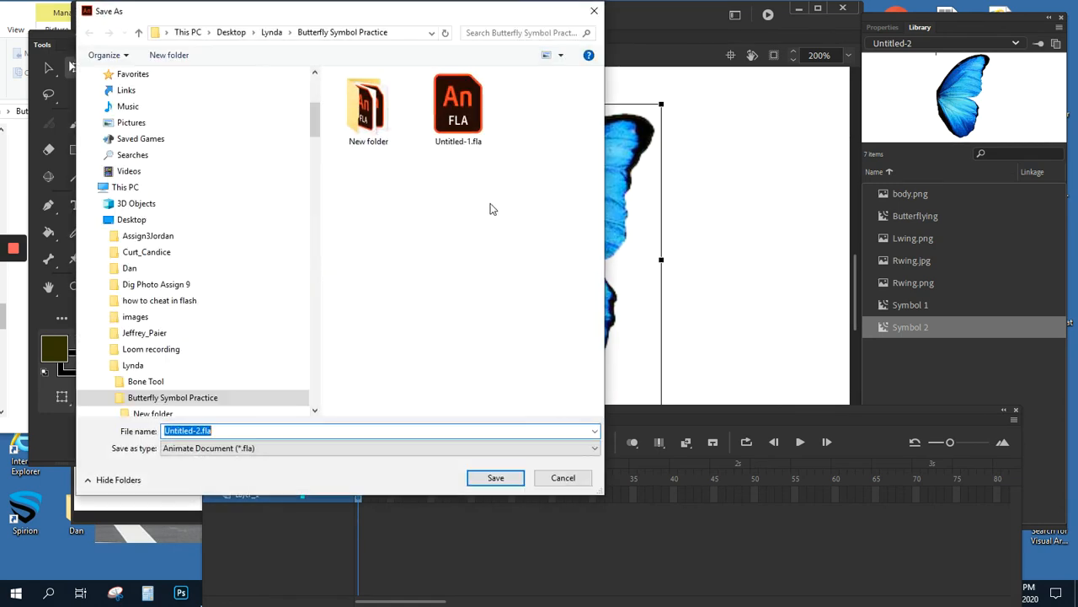
left_click(189, 430)
double_click(198, 430)
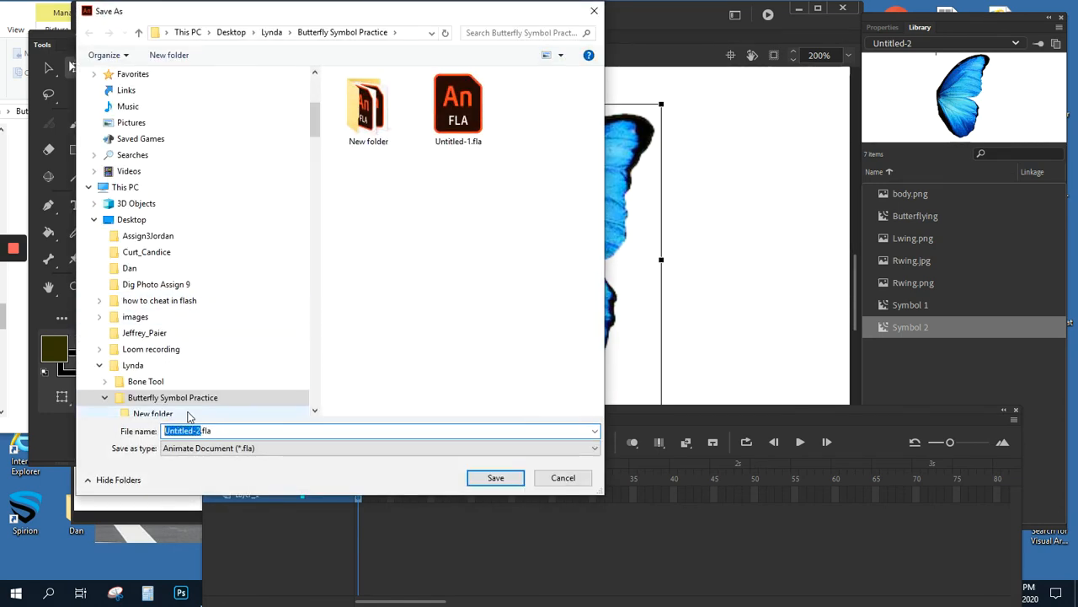
type("animationFlying")
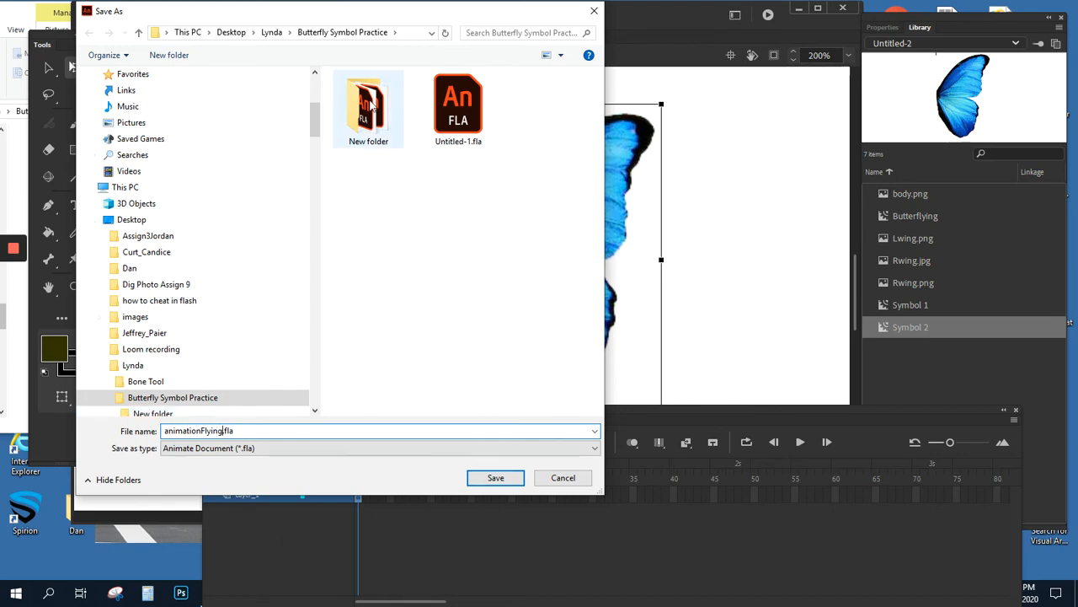
left_click(485, 477)
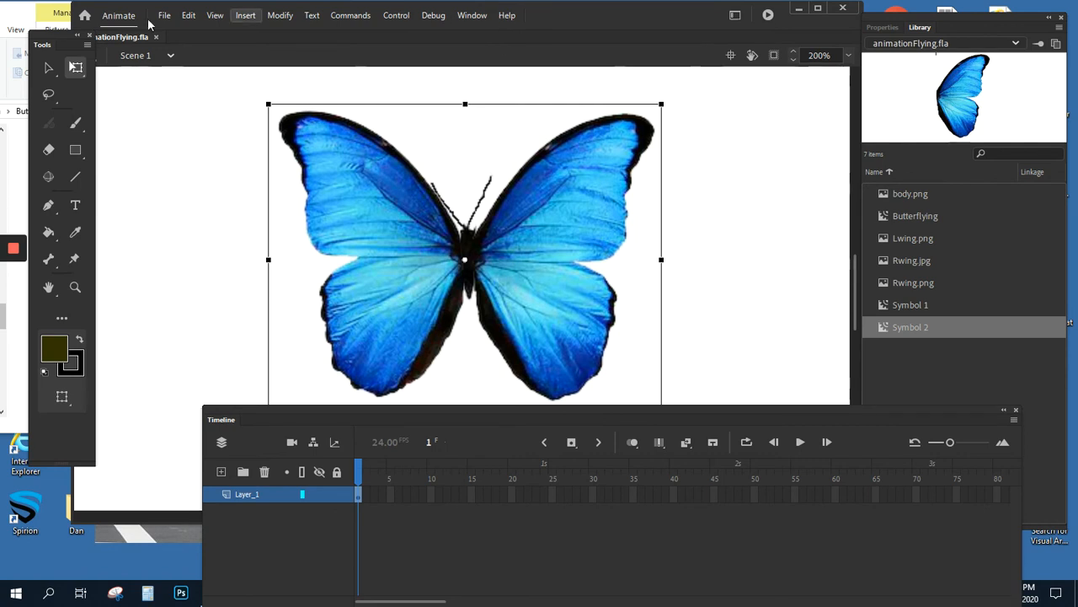
Step: Shift the document window aside to check the folder behind it, move it back, and lower the Timeline to uncover the whole butterfly
left_click_drag(152, 13, 391, 17)
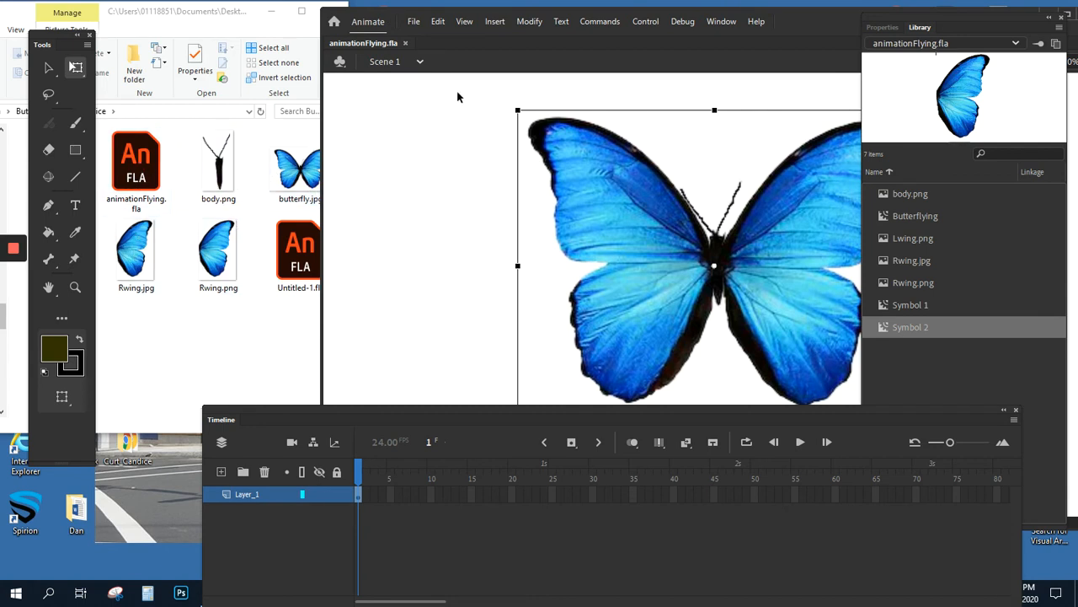
left_click_drag(808, 19, 598, 28)
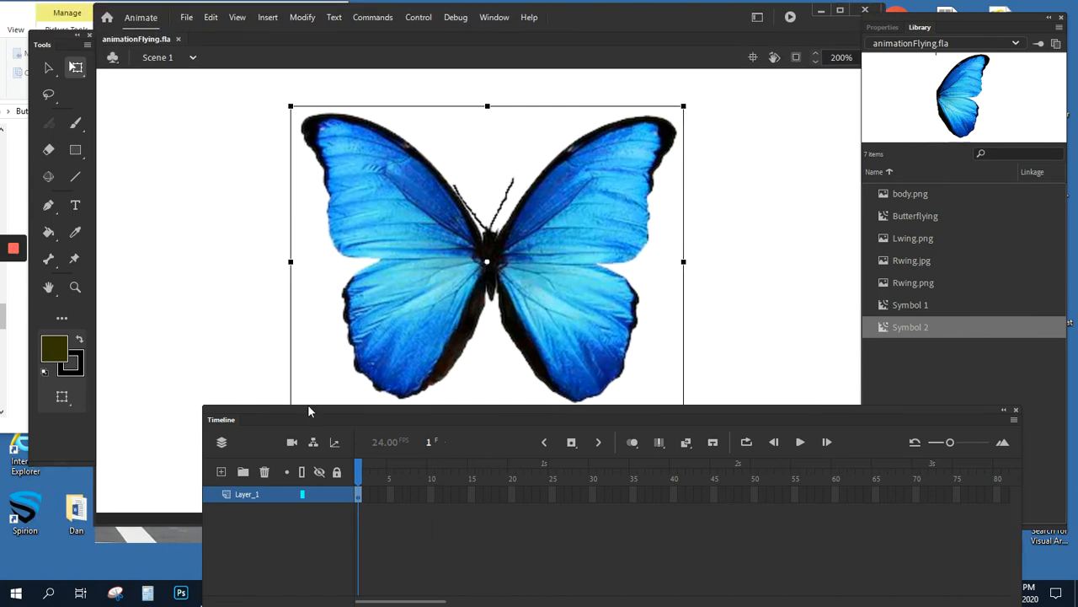
left_click_drag(307, 406, 334, 475)
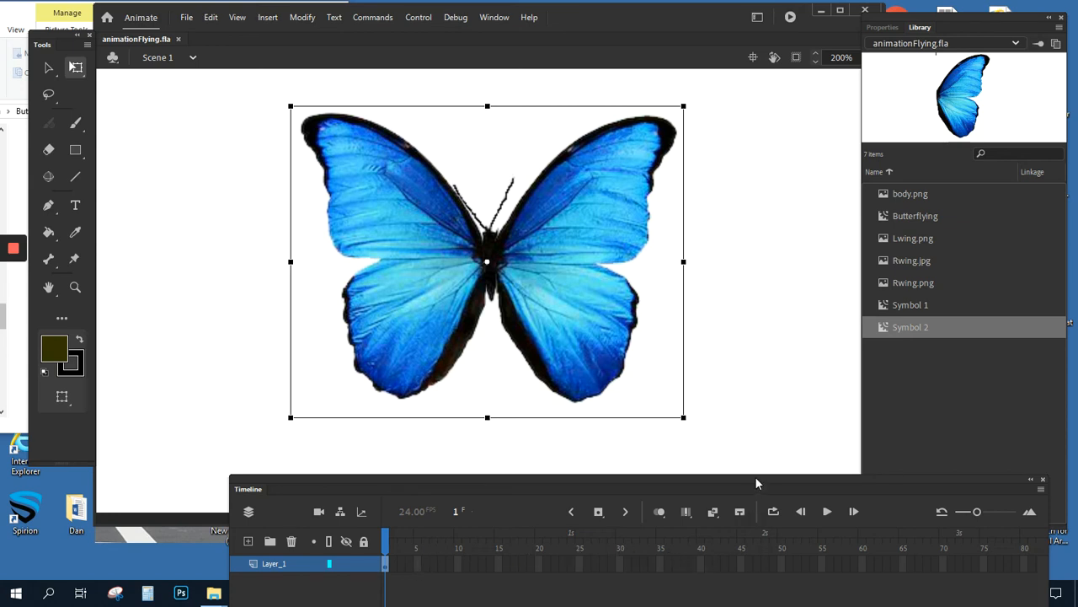
left_click_drag(755, 476, 591, 457)
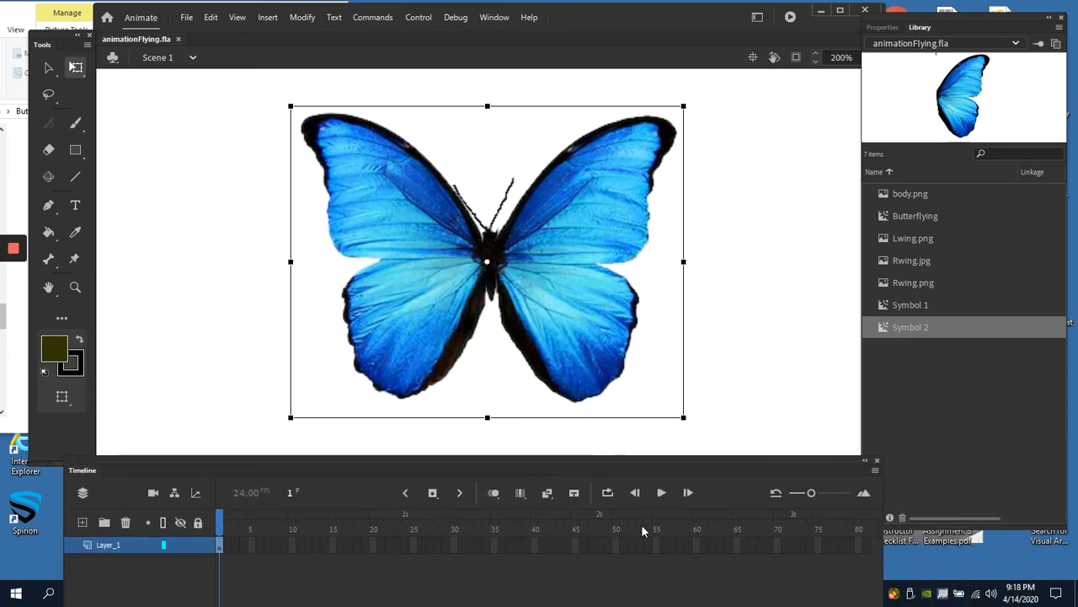
Step: Extend Layer_1 in Scene 1 to frame 70 by inserting a frame there
left_click(779, 545)
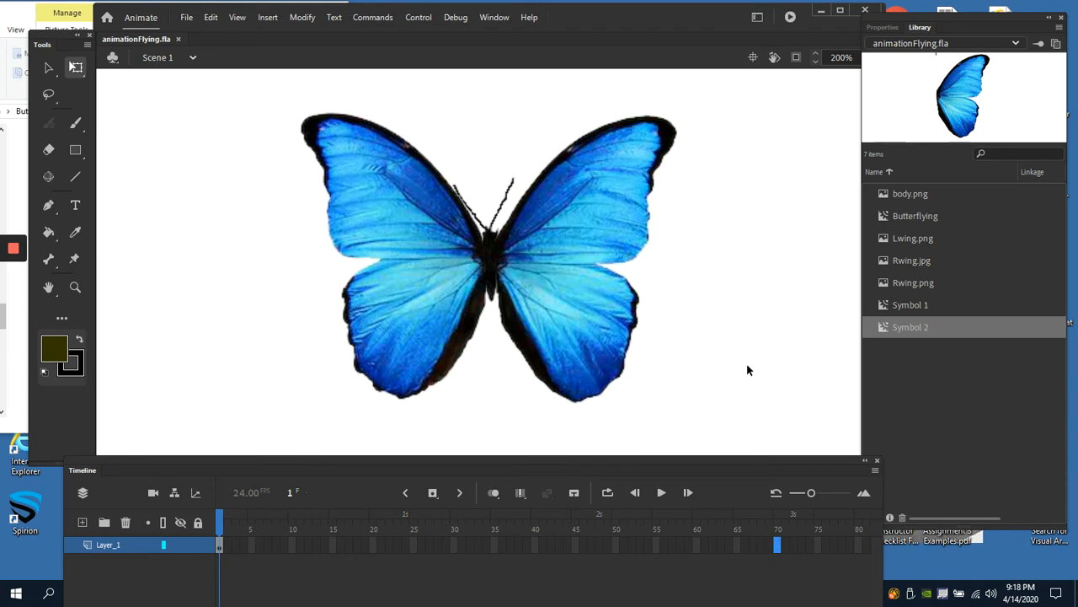
right_click(778, 546)
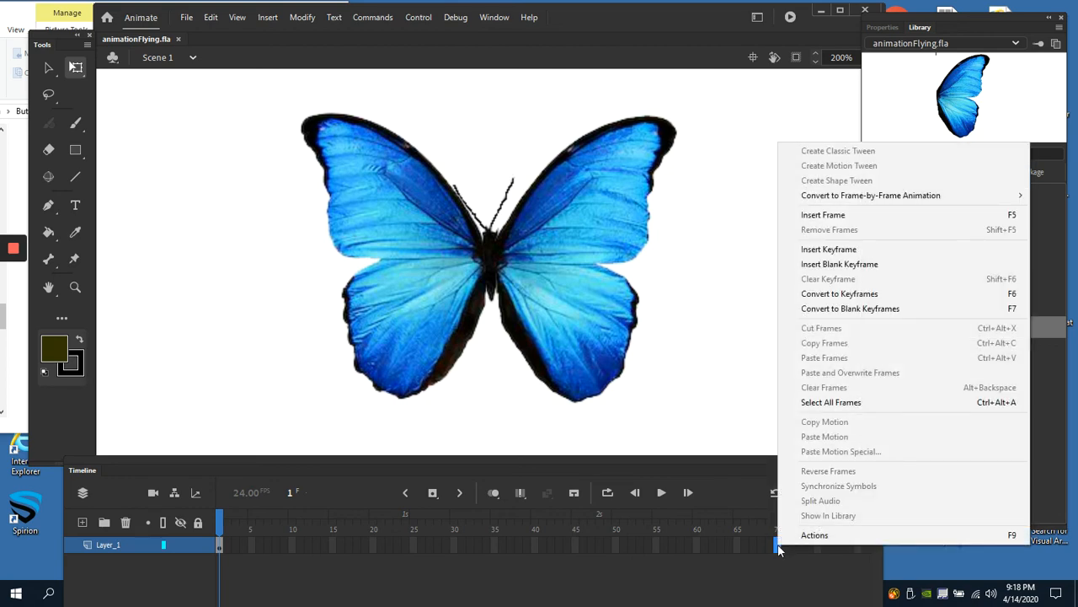
left_click(816, 216)
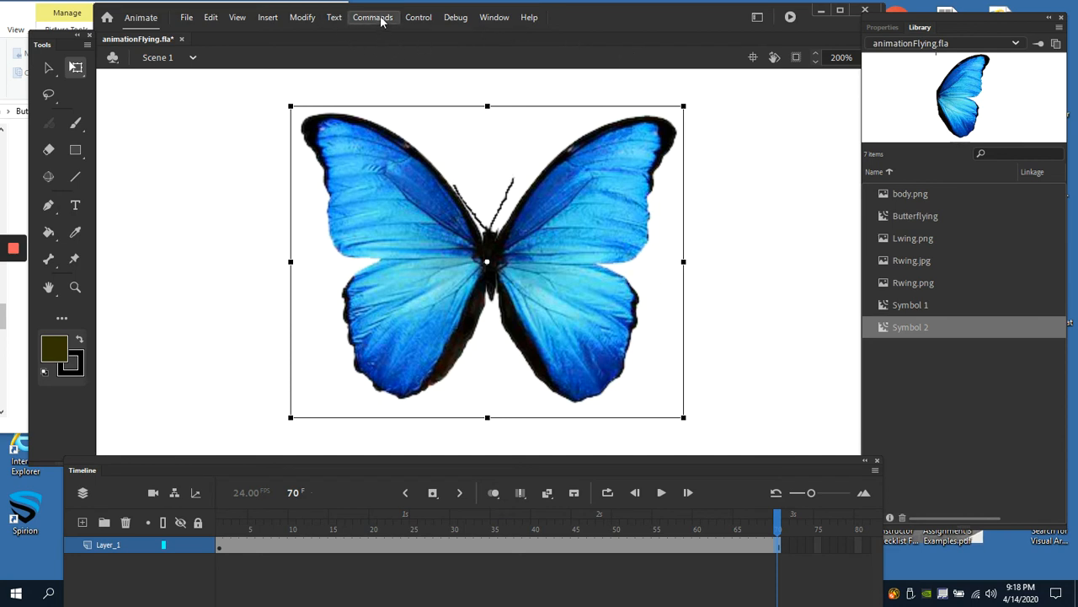
Step: Test the movie to watch the butterfly's wings flap, and close the preview
left_click(422, 17)
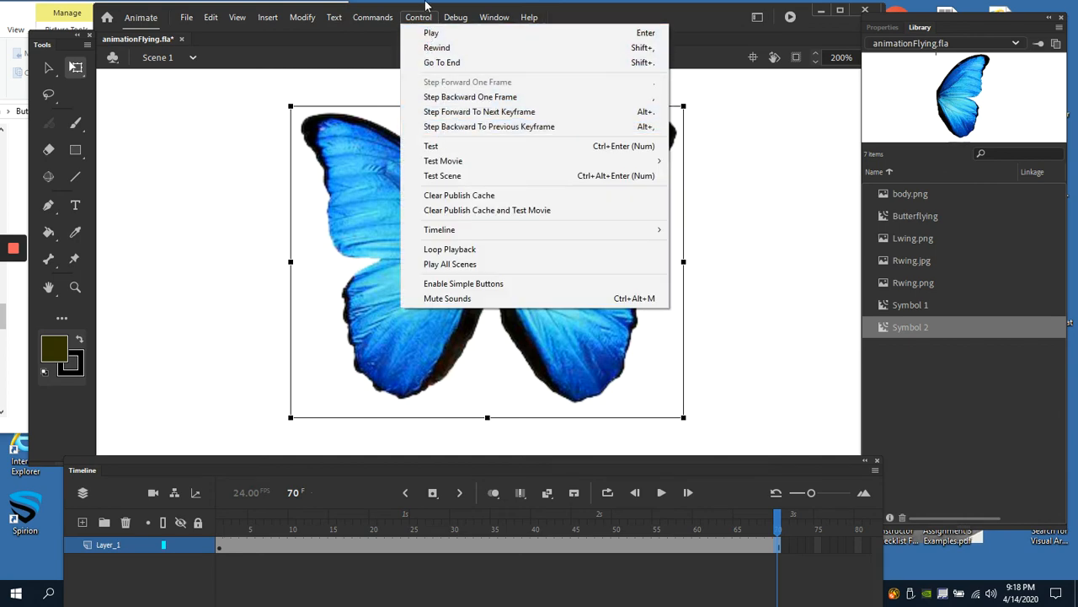
left_click(431, 147)
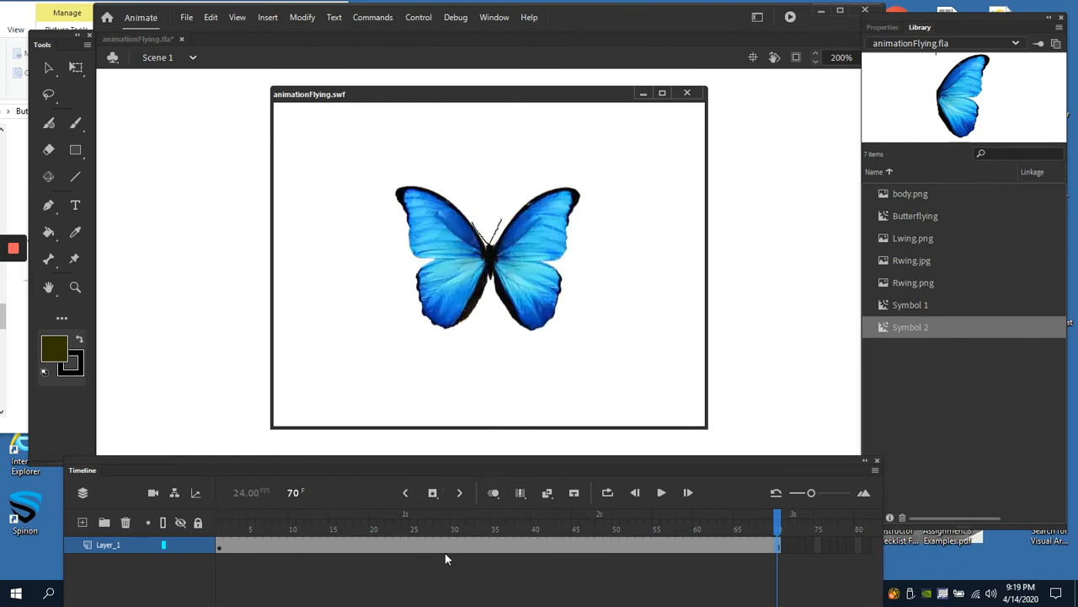
left_click(685, 94)
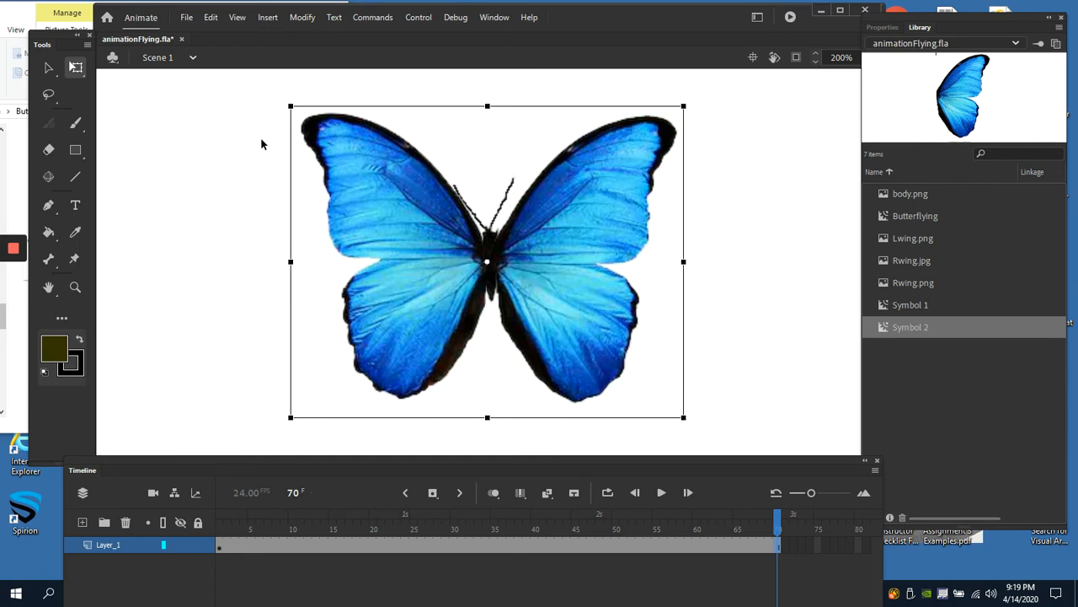
Step: Open the Butterflying symbol, enable looping over frames 1 to 25, and return to Scene 1
double_click(442, 263)
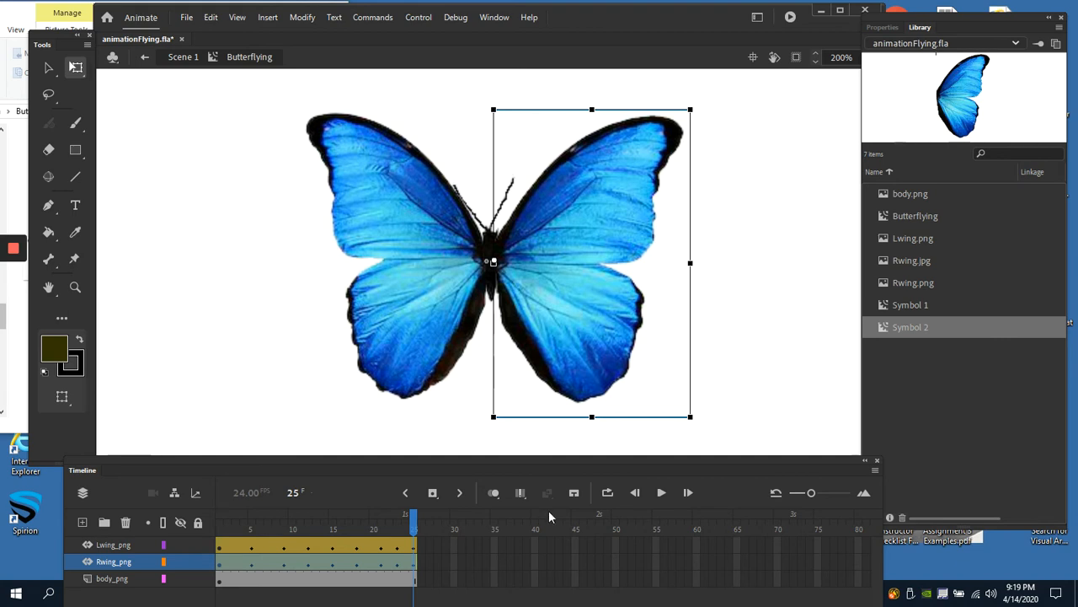
left_click(609, 493)
left_click_drag(393, 515, 219, 515)
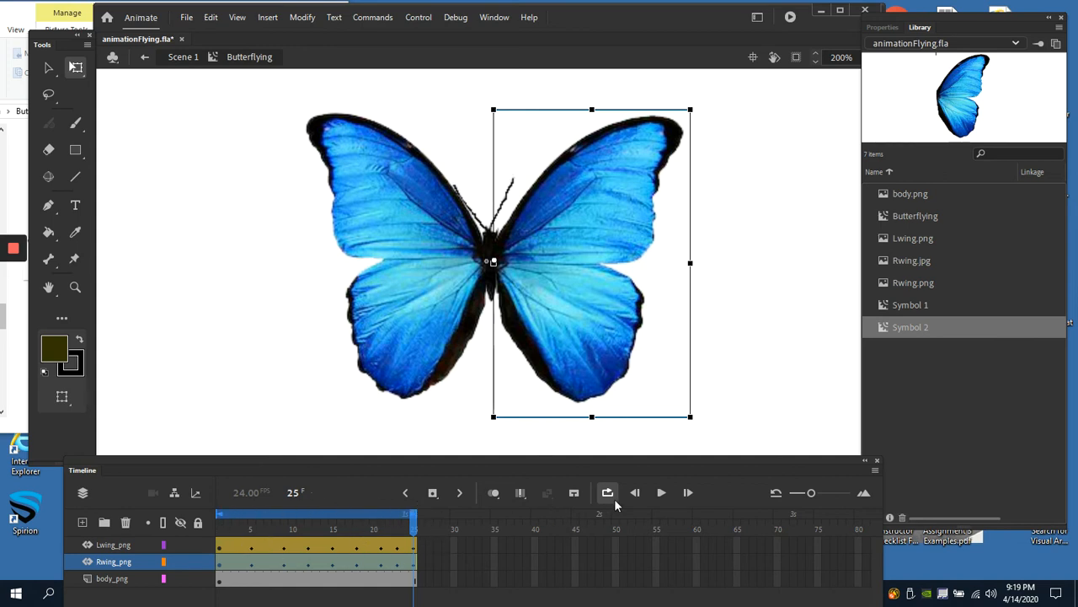
left_click(181, 60)
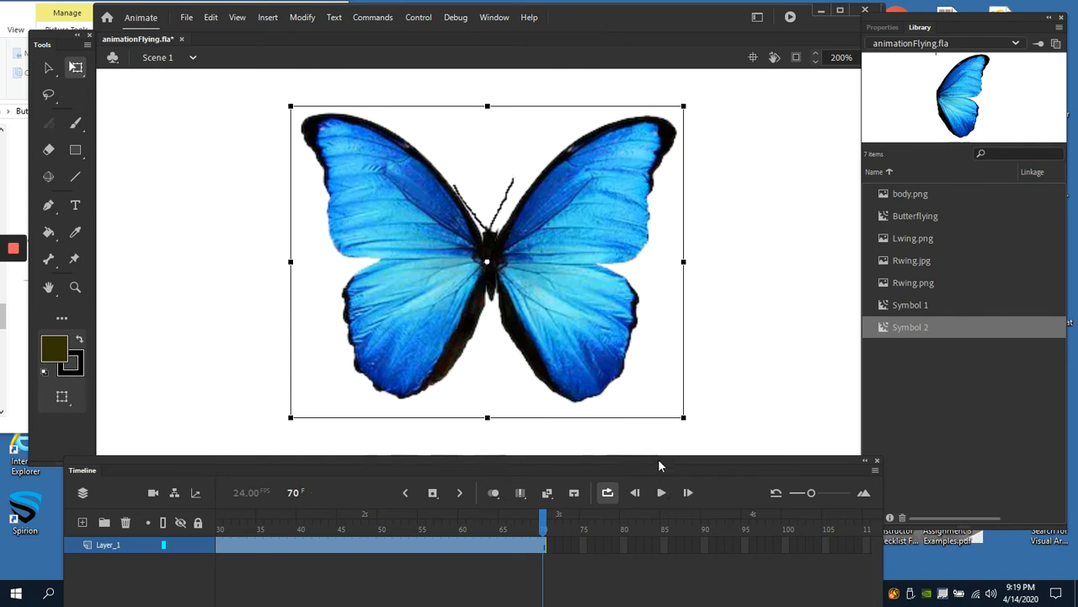
Step: Rearrange the Timeline and Library around the stage and zoom out to 100% so the entire stage is uncovered
left_click_drag(658, 460, 697, 381)
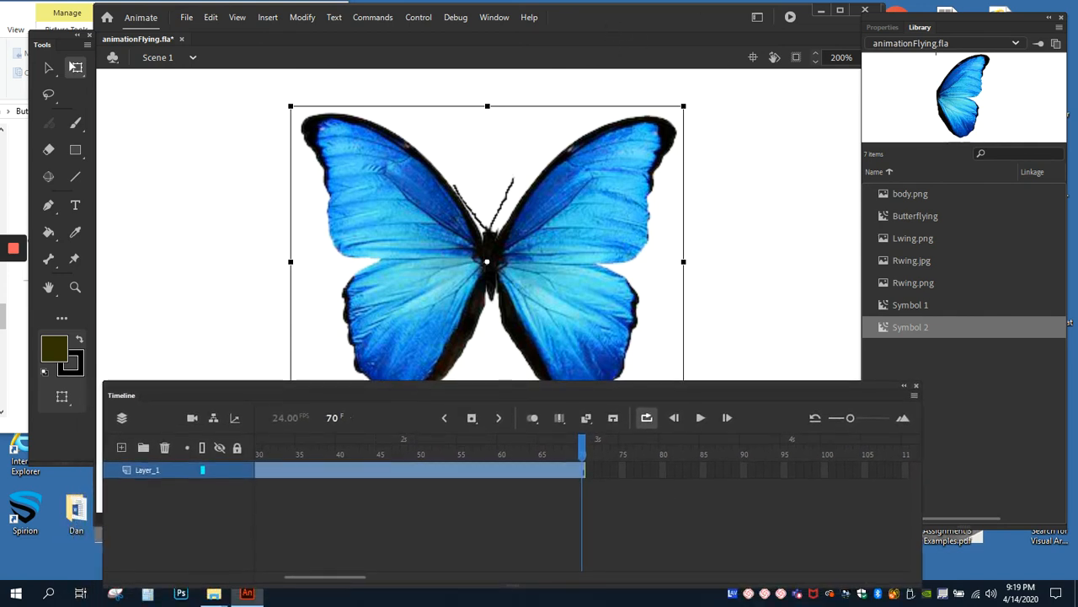
left_click_drag(608, 579, 607, 515)
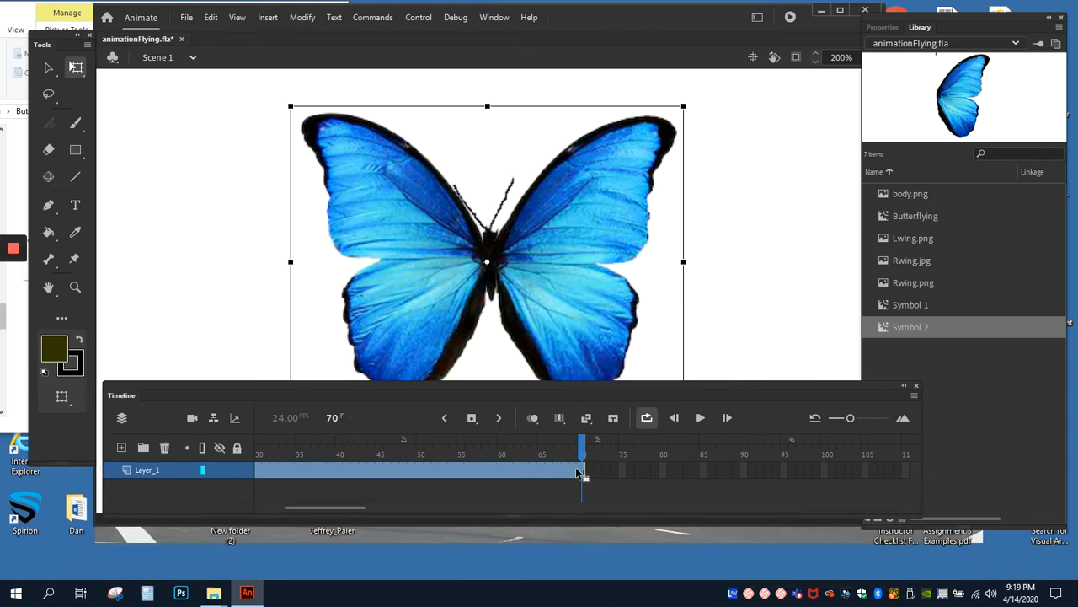
left_click_drag(572, 390, 573, 456)
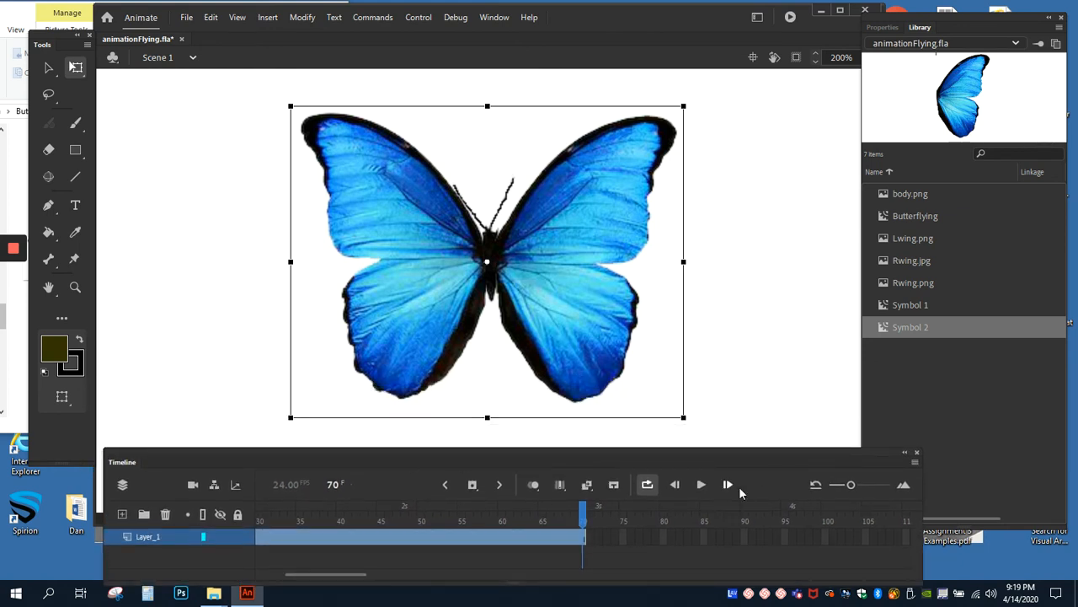
left_click_drag(885, 16, 935, 18)
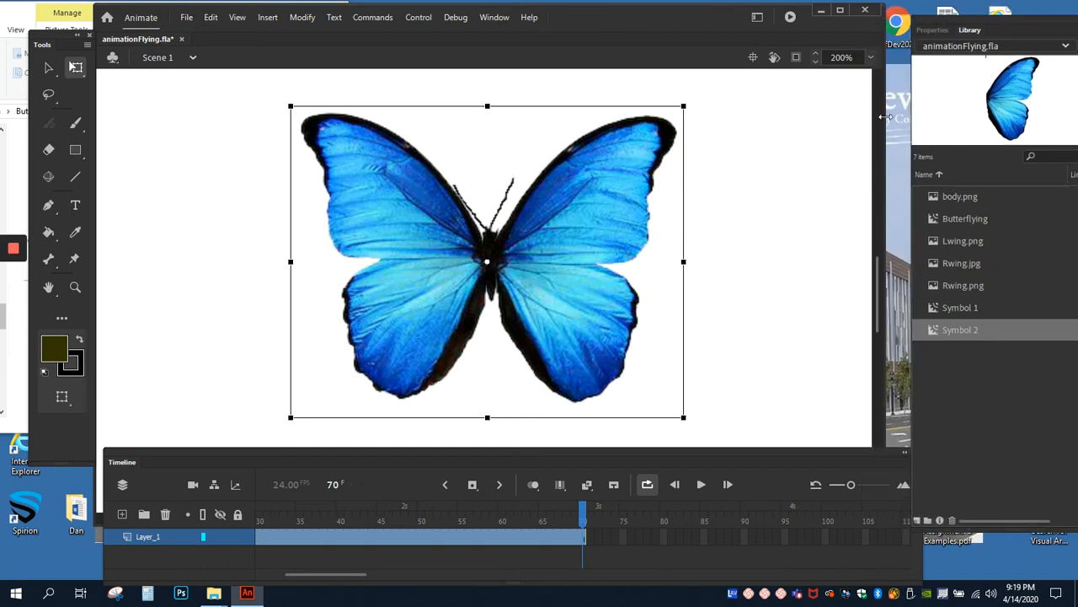
left_click_drag(371, 450, 373, 491)
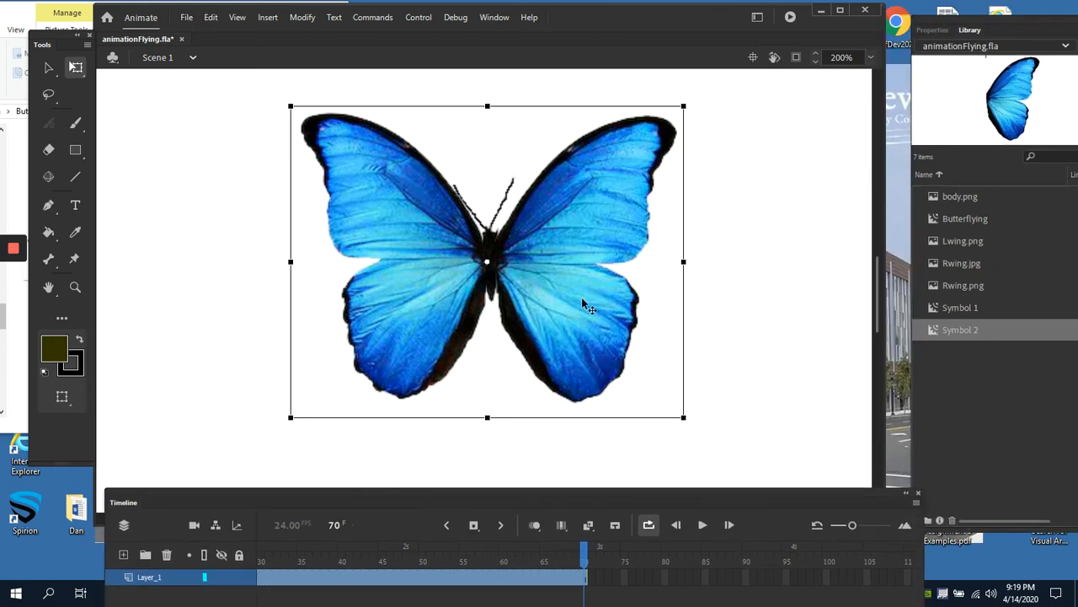
key("ctrl+minus")
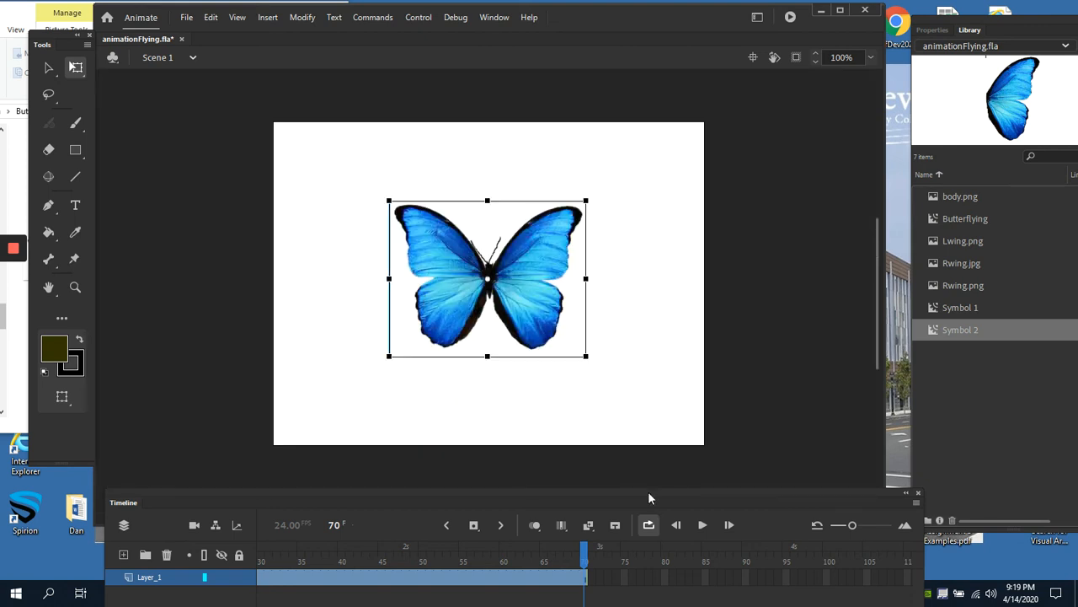
left_click_drag(648, 491, 1042, 433)
left_click_drag(407, 515, 491, 515)
left_click_drag(876, 290, 877, 314)
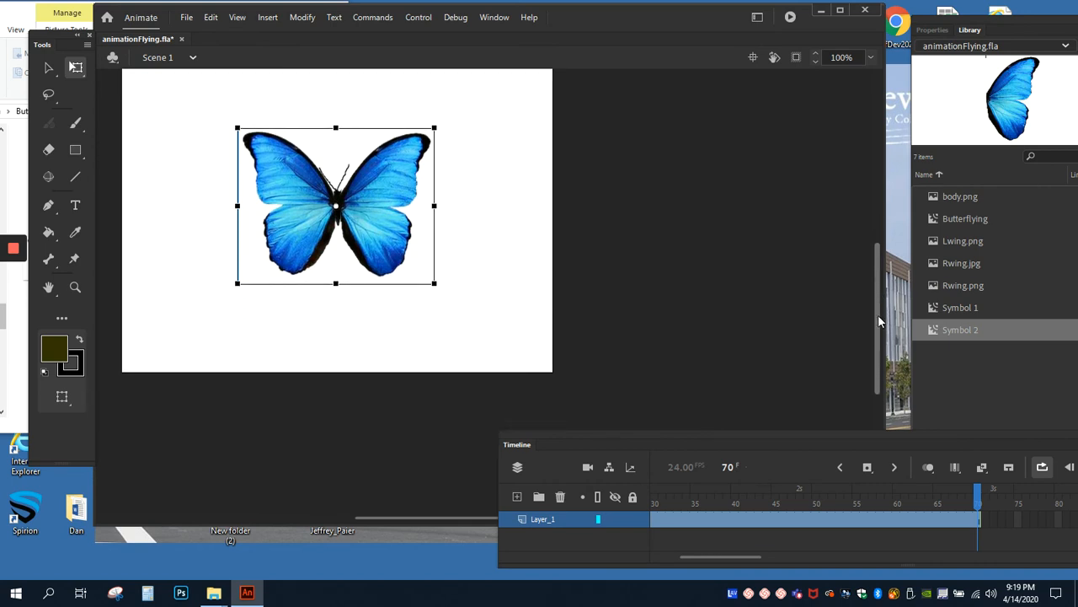
left_click_drag(676, 443, 383, 454)
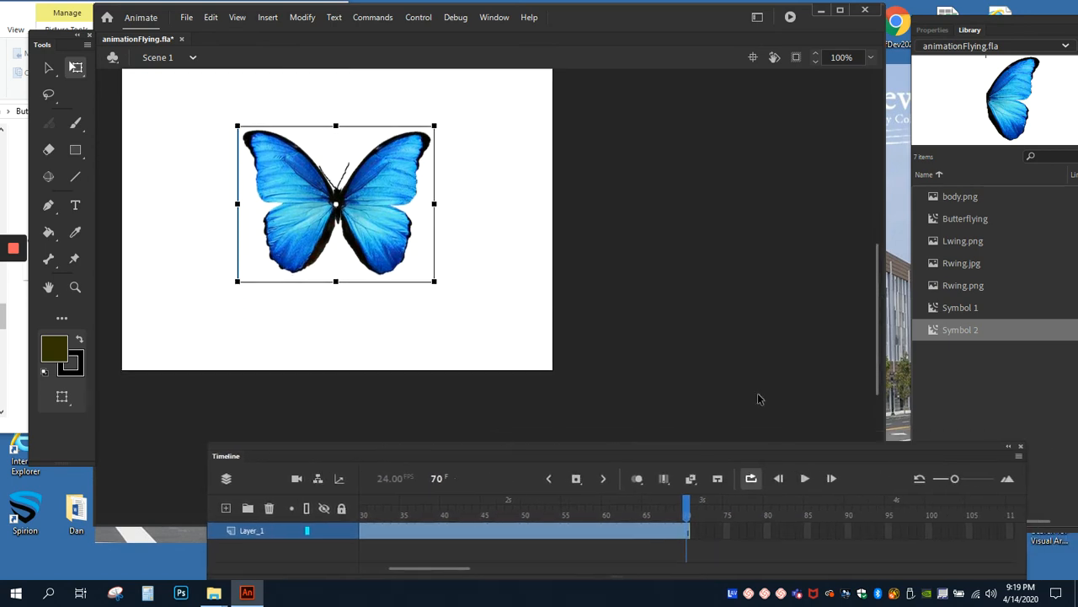
left_click_drag(878, 316, 878, 305)
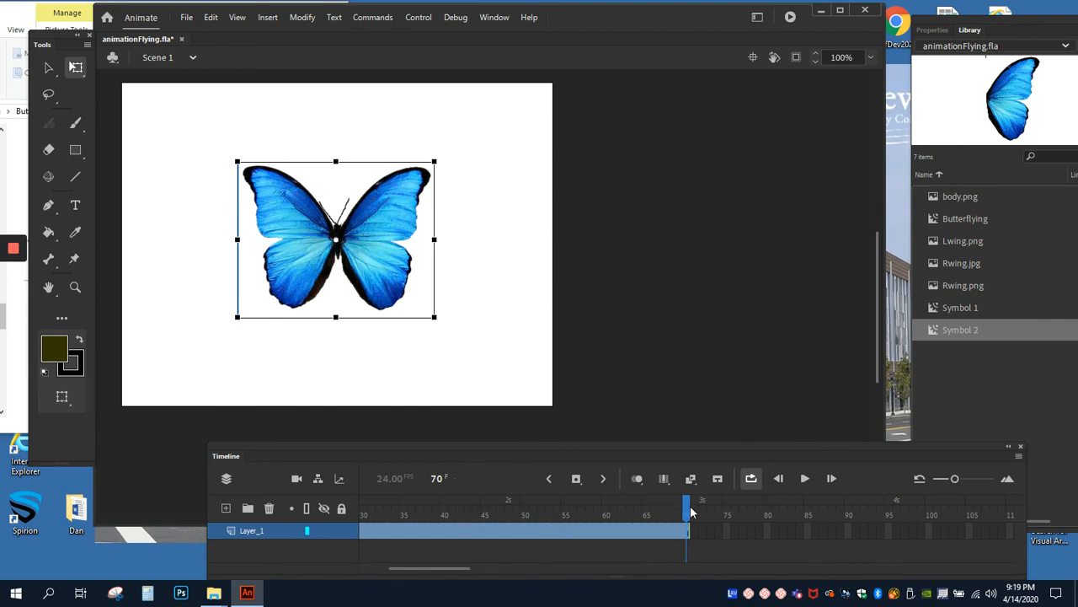
Step: At frame 1, shrink the butterfly to about a quarter size, rotate it about 35° clockwise, and place it straddling the stage's left edge
left_click(434, 478)
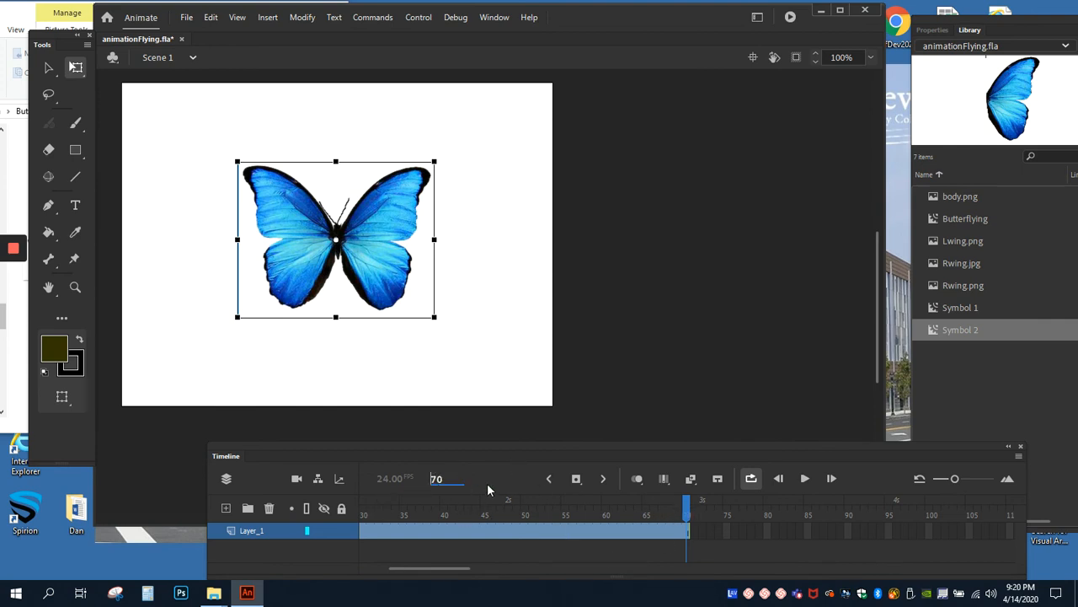
double_click(445, 479)
type("1")
key("Return")
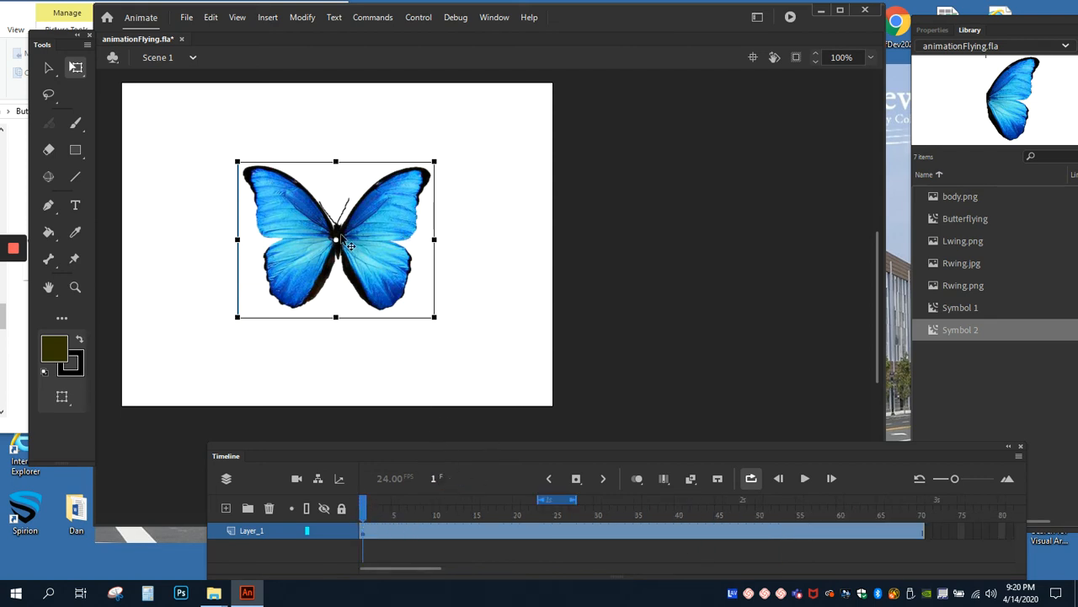
left_click_drag(390, 236, 186, 290)
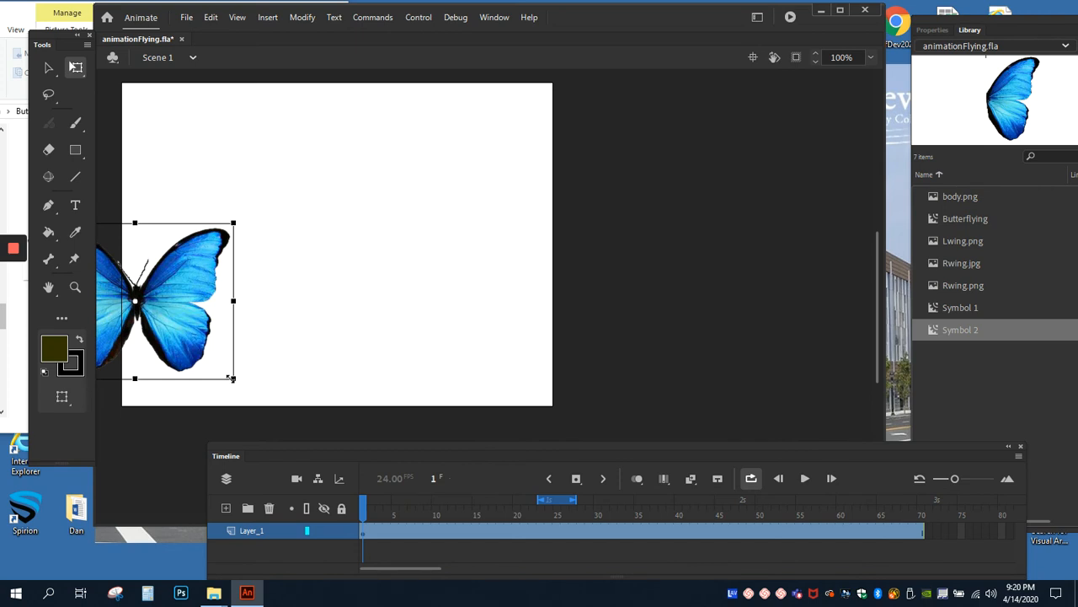
left_click_drag(232, 378, 170, 326)
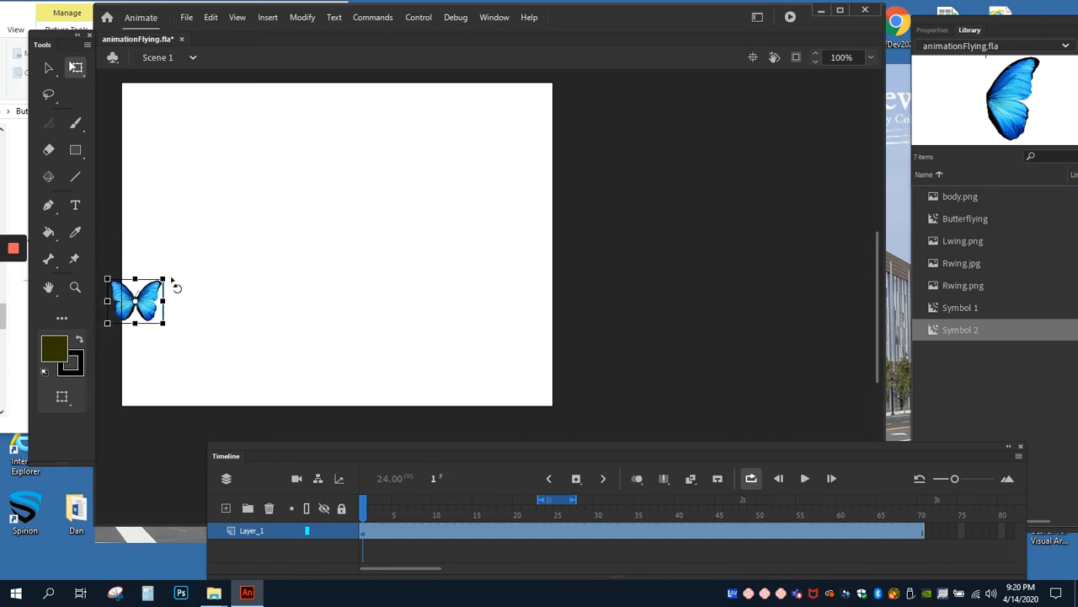
left_click_drag(173, 281, 177, 300)
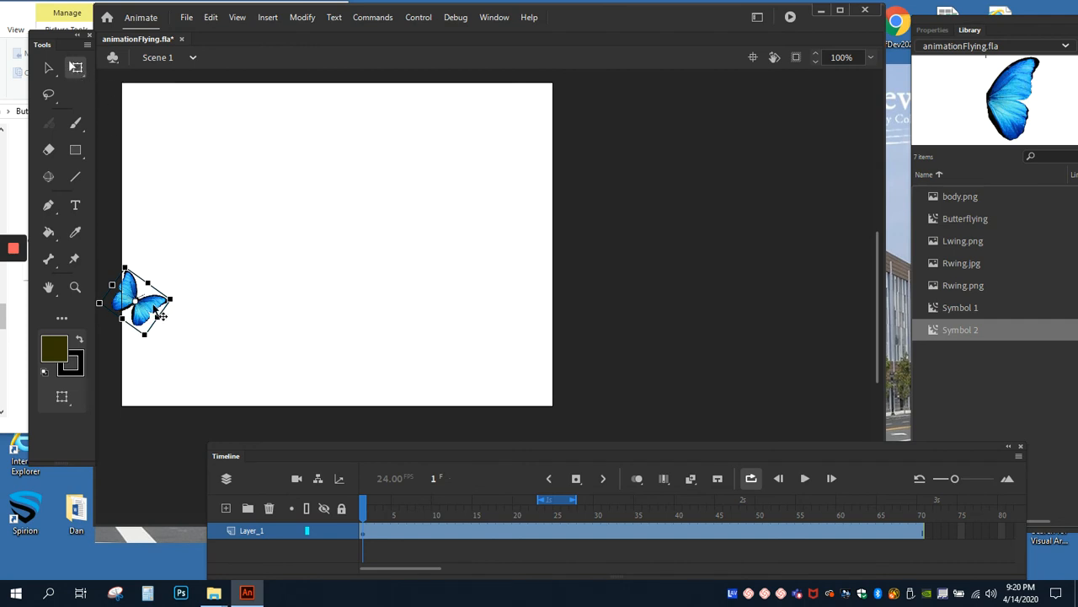
left_click_drag(160, 314, 135, 319)
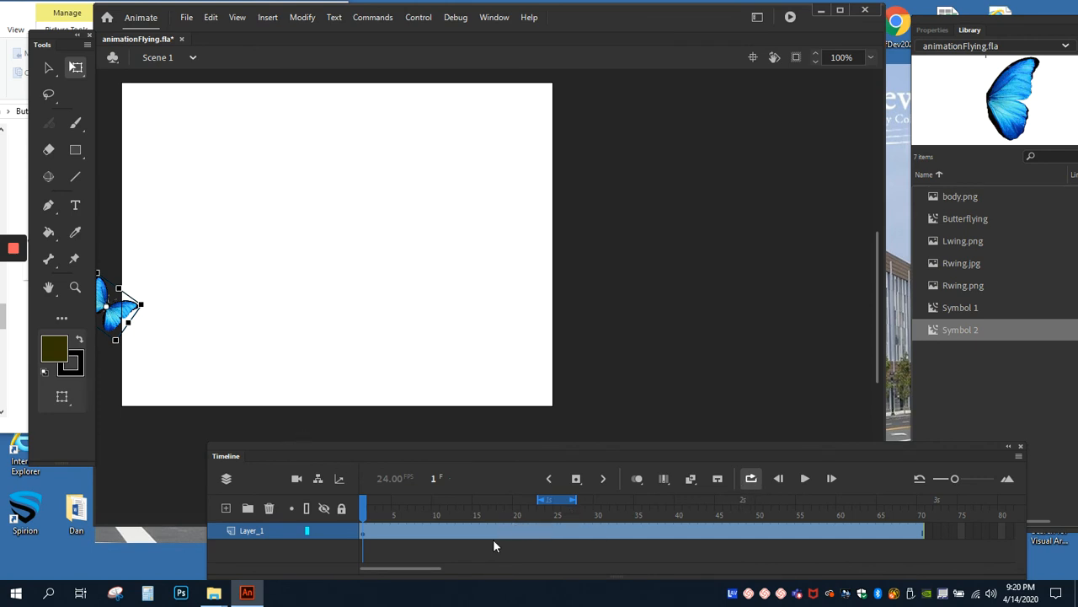
Step: Turn off timeline looping and create a motion tween on Layer_1's frame span in Scene 1
left_click(751, 477)
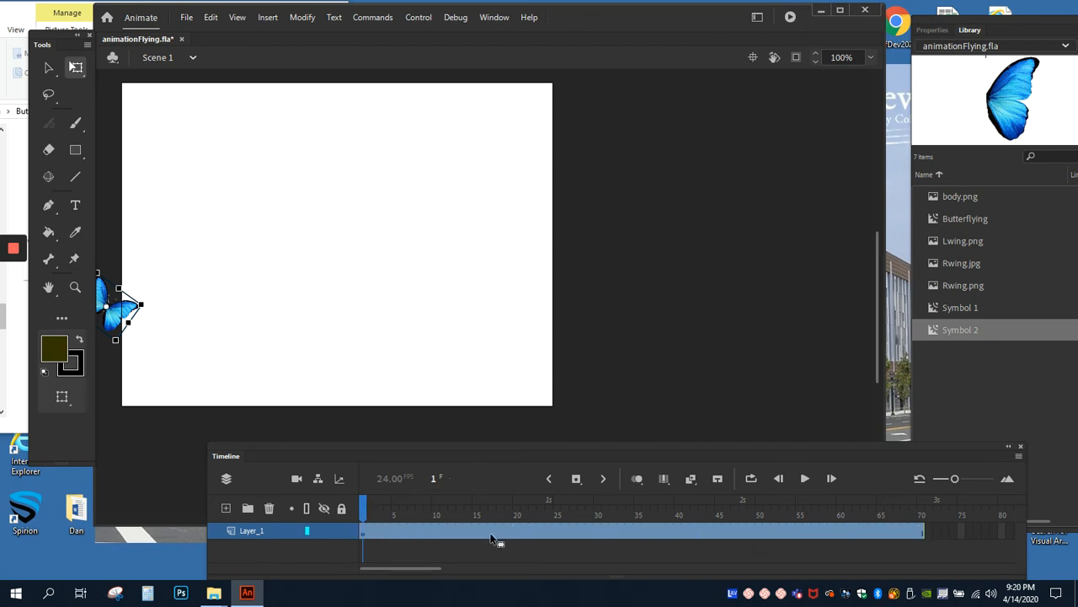
right_click(552, 536)
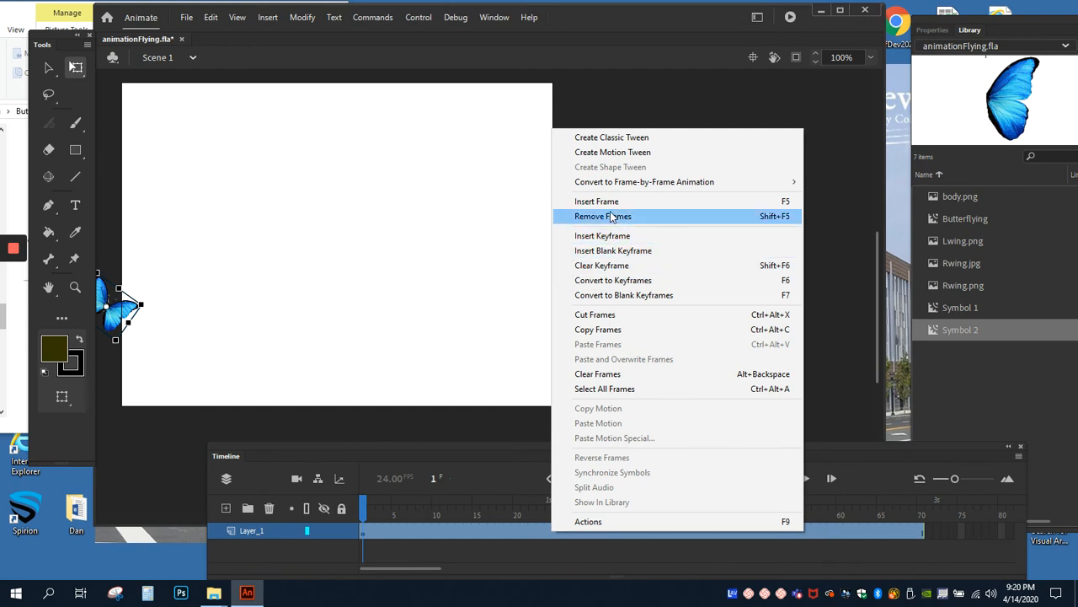
left_click(601, 153)
left_click(497, 556)
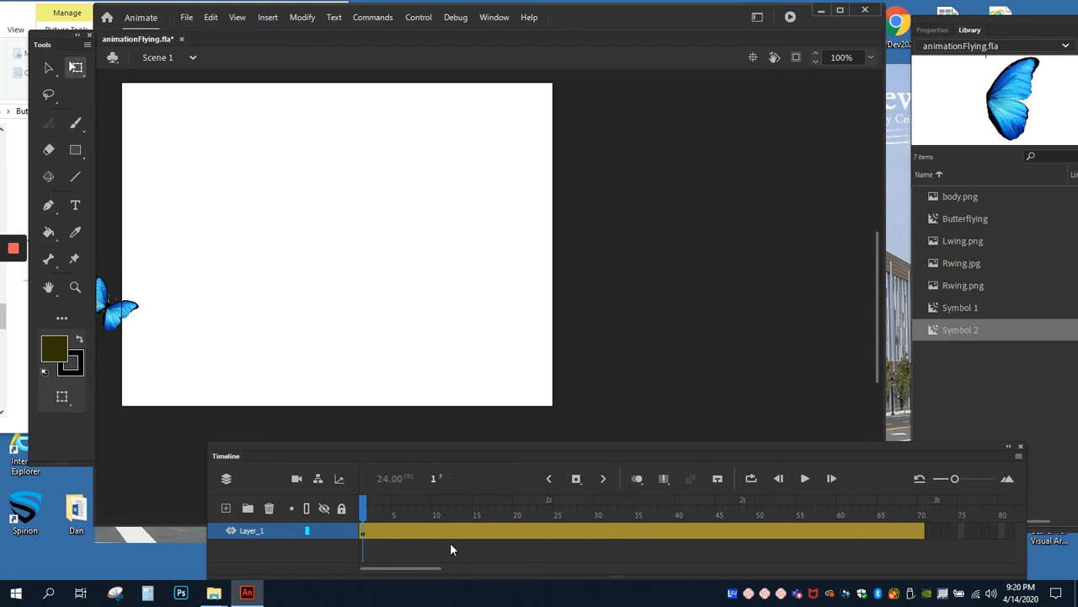
Step: Move the butterfly up onto the stage at frame 5, and at frame 10 place it near the upper-left corner, enlarged and rotated clockwise facing right
left_click(395, 531)
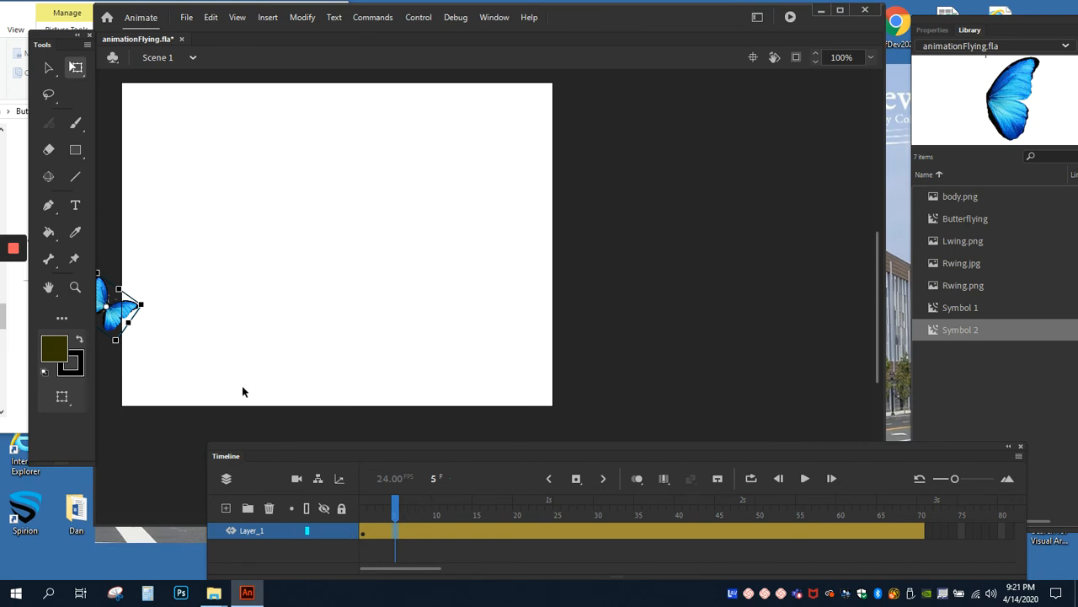
left_click_drag(115, 313, 179, 240)
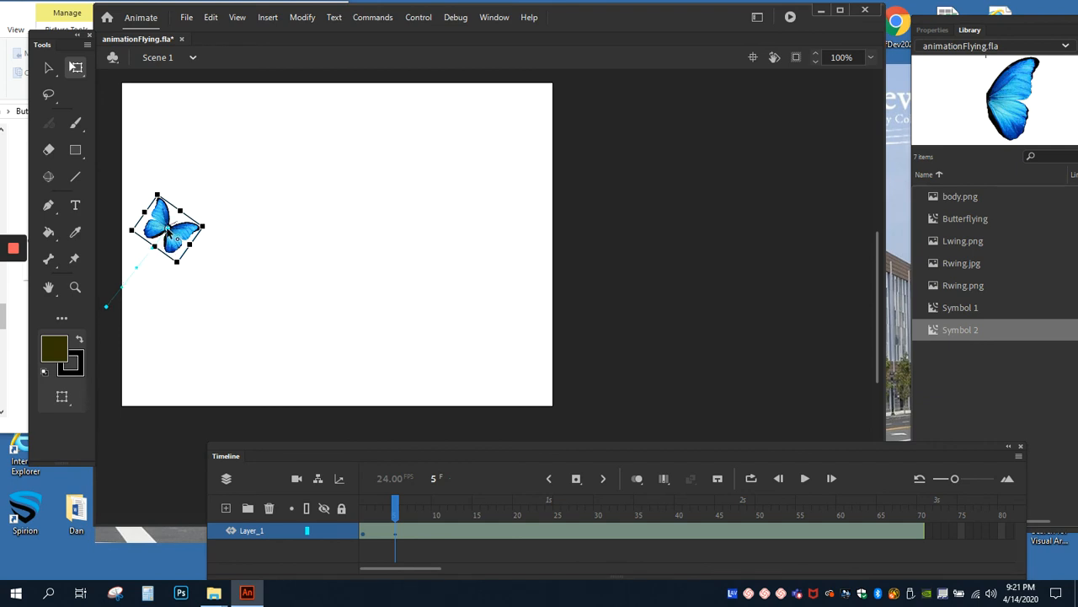
left_click(435, 530)
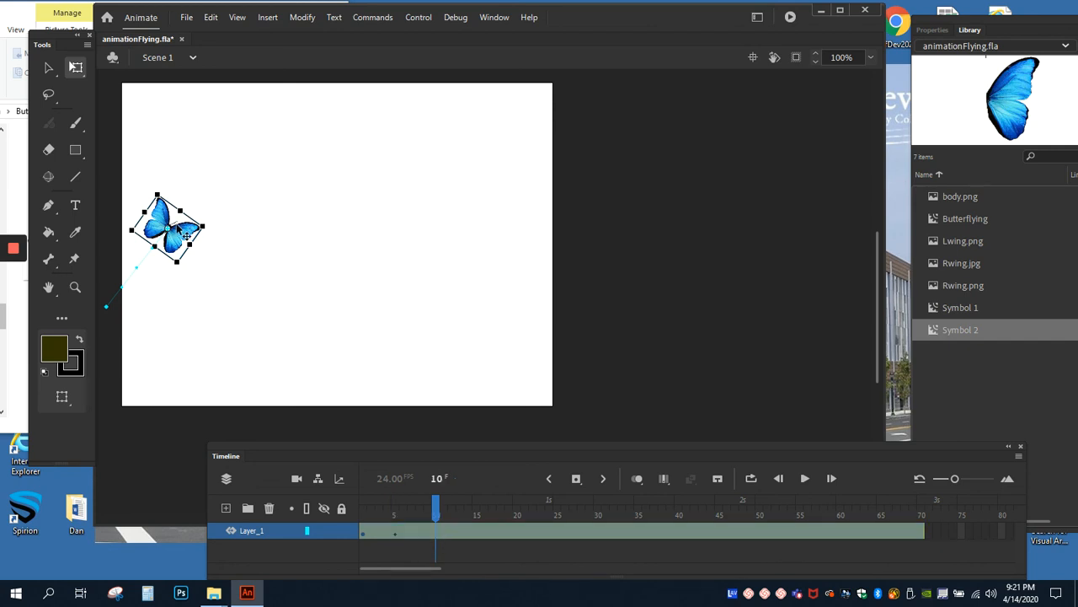
left_click_drag(156, 222, 256, 184)
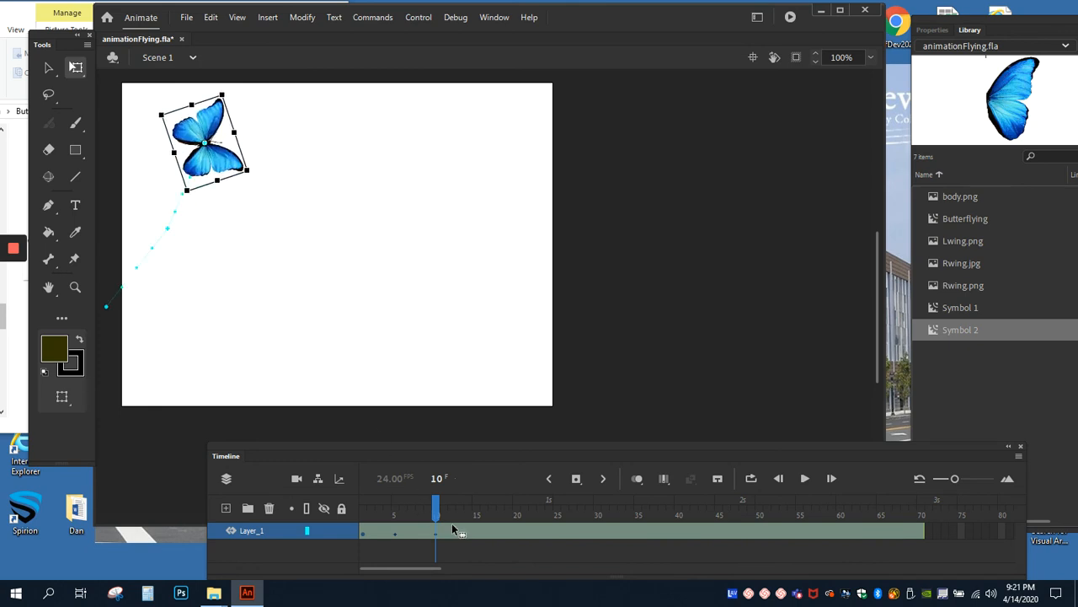
Step: At frame 15, move the butterfly right along the stage's upper part and rotate it clockwise by about 40° to face down-right
left_click(477, 533)
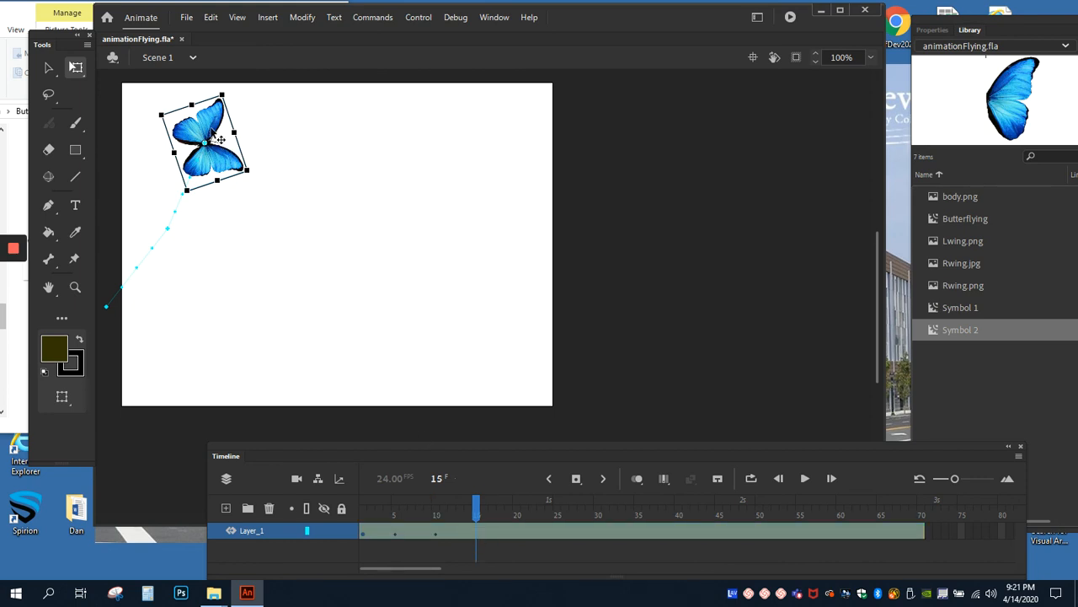
left_click_drag(229, 153, 322, 169)
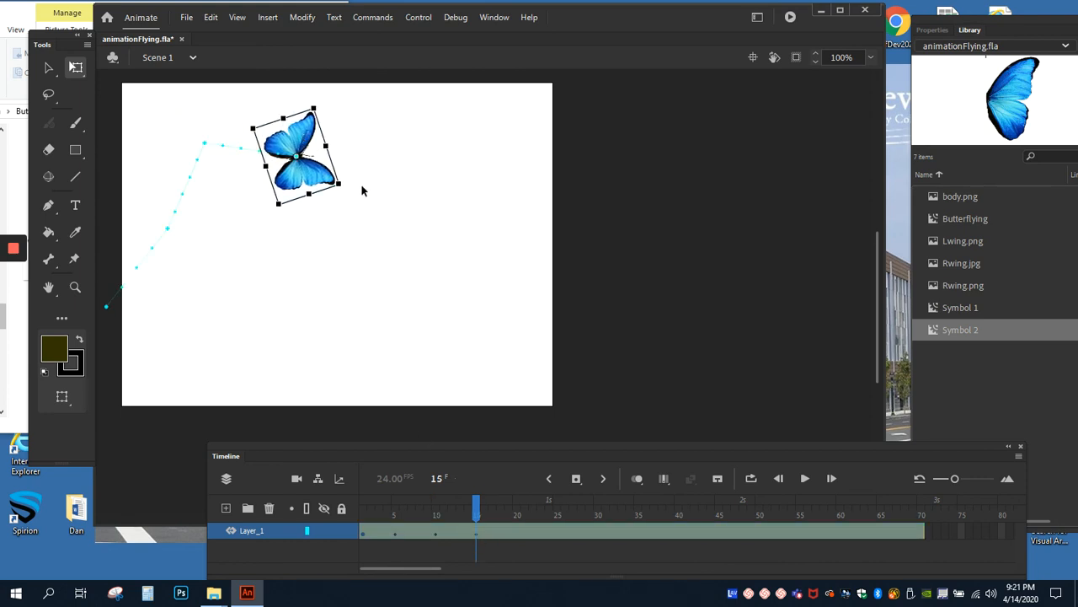
left_click(345, 189)
left_click(339, 185)
left_click_drag(346, 189, 325, 222)
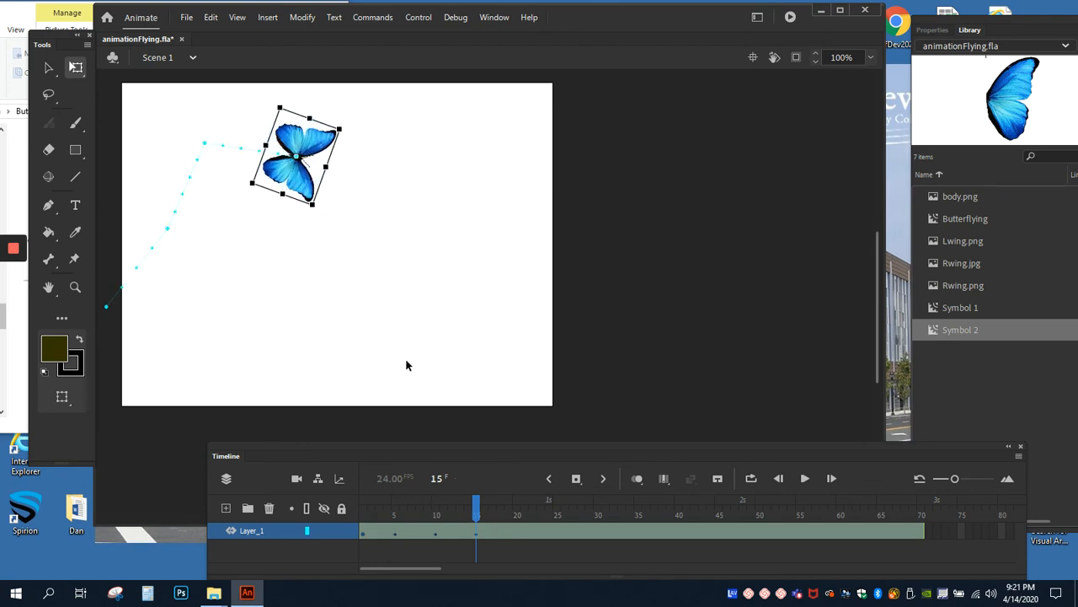
Step: At frame 20, move the butterfly down beside the stage centre, smaller and facing down; at frame 25, move it lower and enlarge it
left_click(516, 531)
left_click_drag(306, 188, 296, 286)
left_click_drag(345, 228, 341, 295)
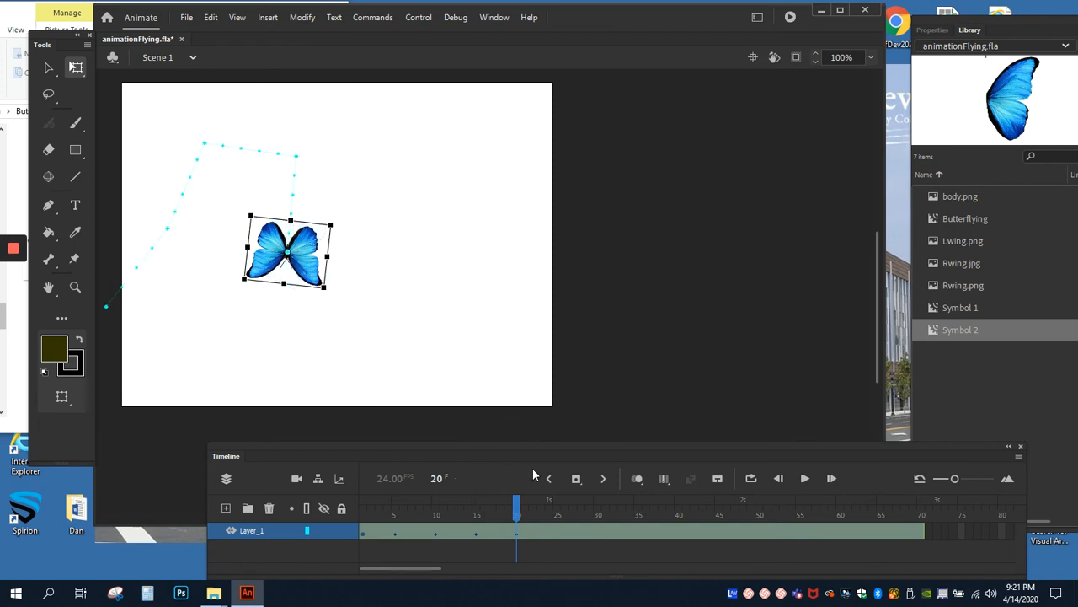
left_click(556, 531)
left_click_drag(326, 289, 328, 348)
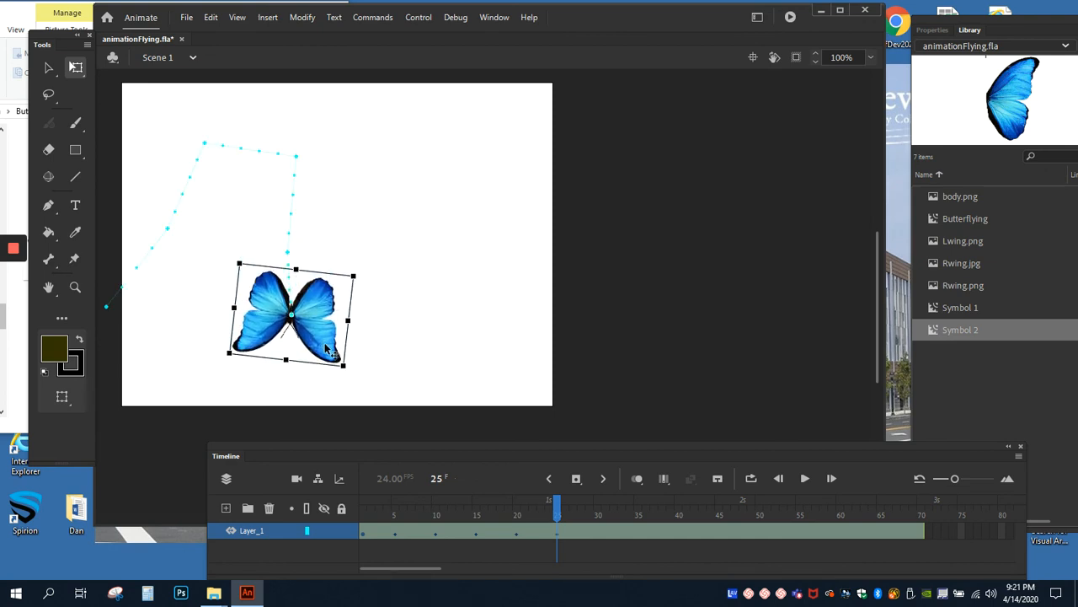
Step: At frame 30, move the butterfly down-right to the stage's bottom edge and rotate it counterclockwise to face down-right
left_click(597, 530)
left_click_drag(320, 349, 406, 384)
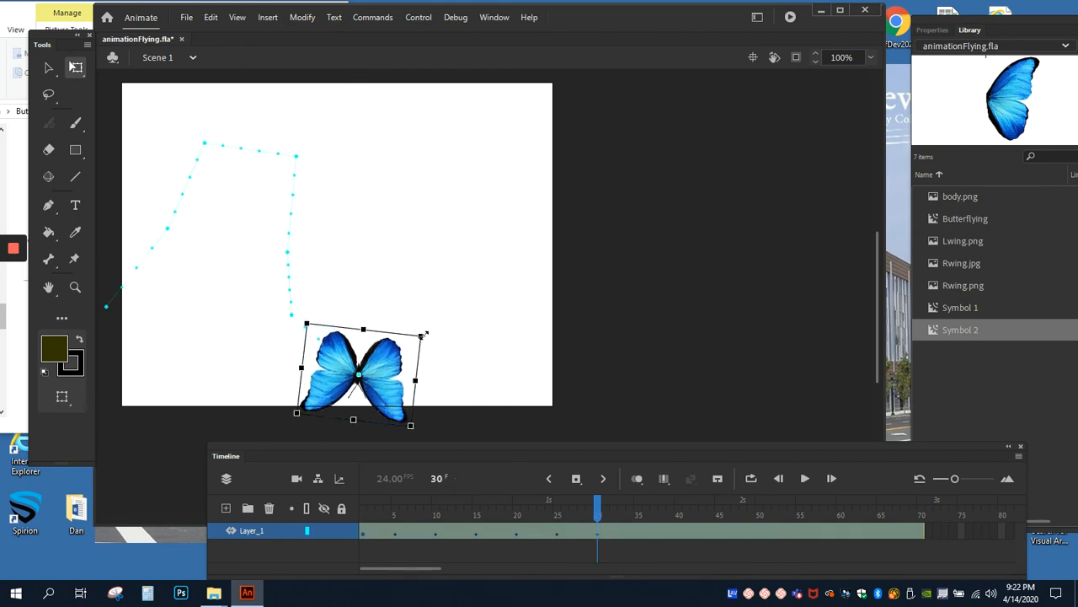
left_click_drag(430, 337, 320, 300)
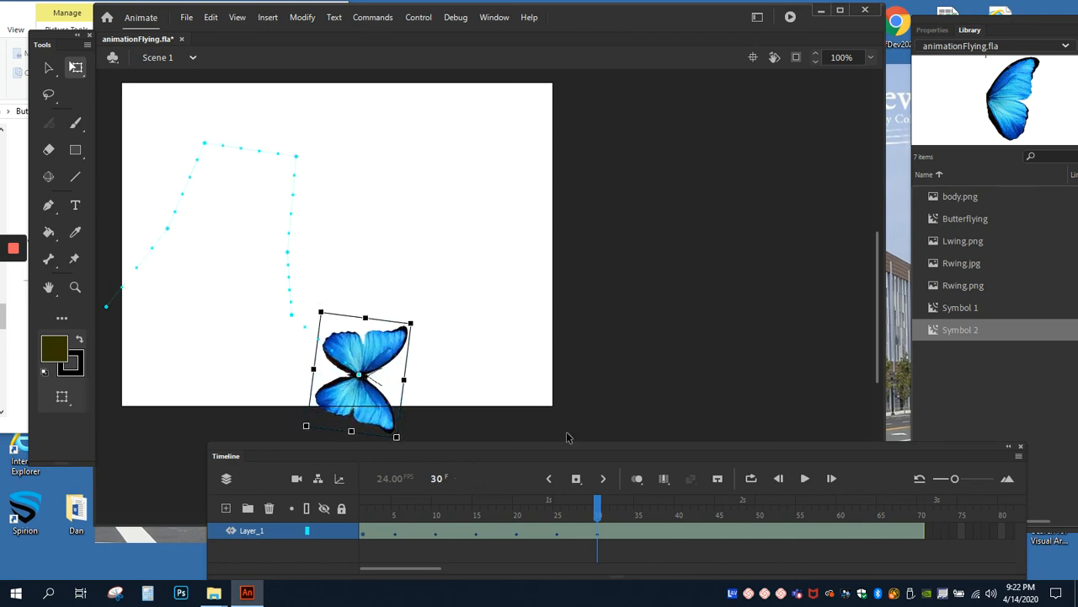
Step: At frame 37, move the butterfly up to just right of the stage centre, enlarge it, and rotate it to face up-right
left_click(653, 530)
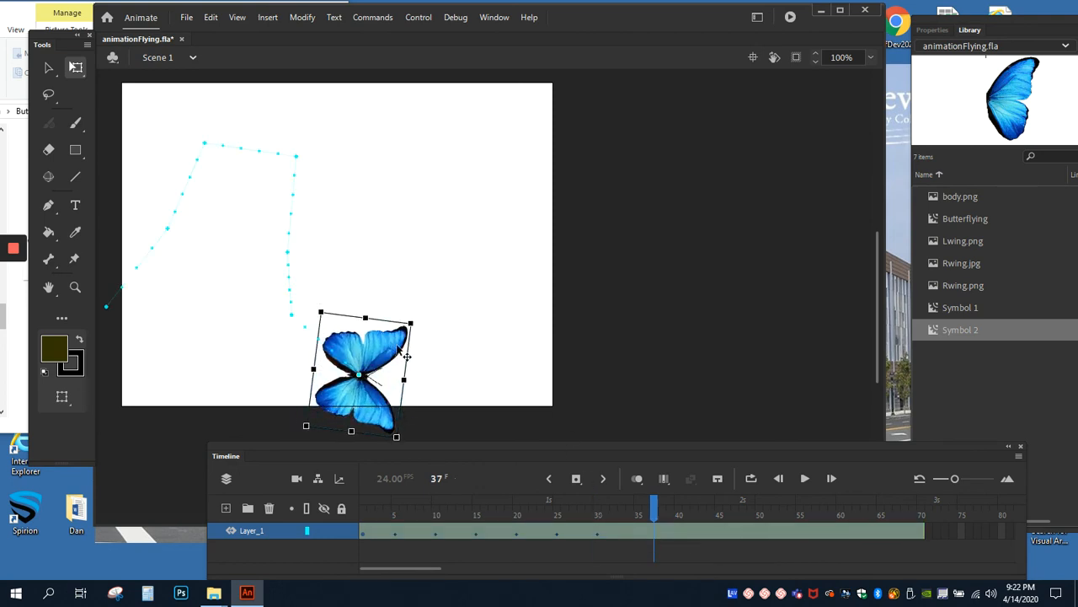
left_click_drag(387, 358, 412, 211)
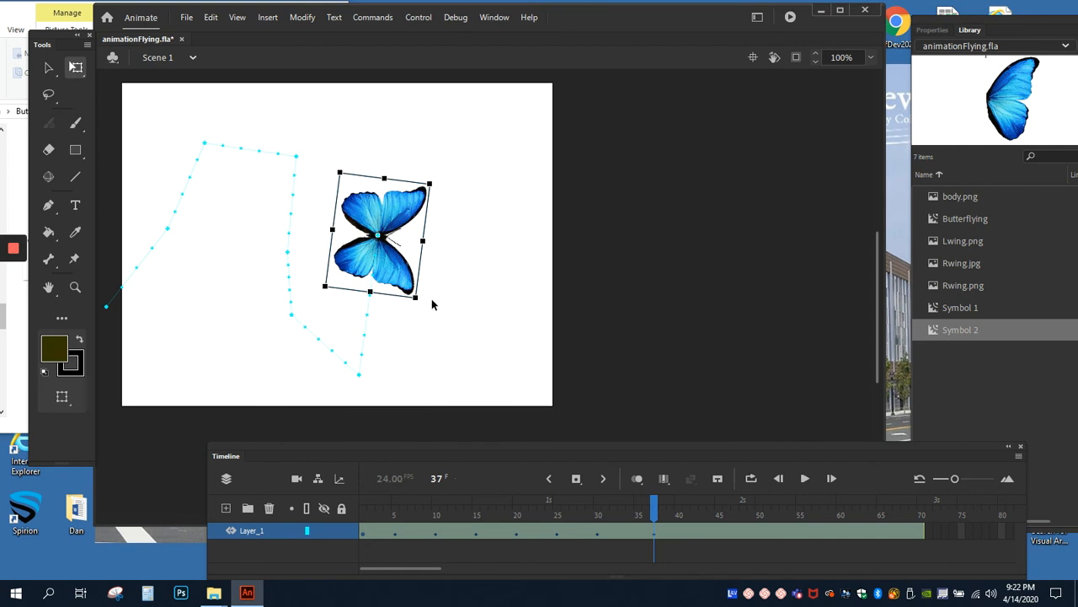
left_click_drag(428, 314, 479, 186)
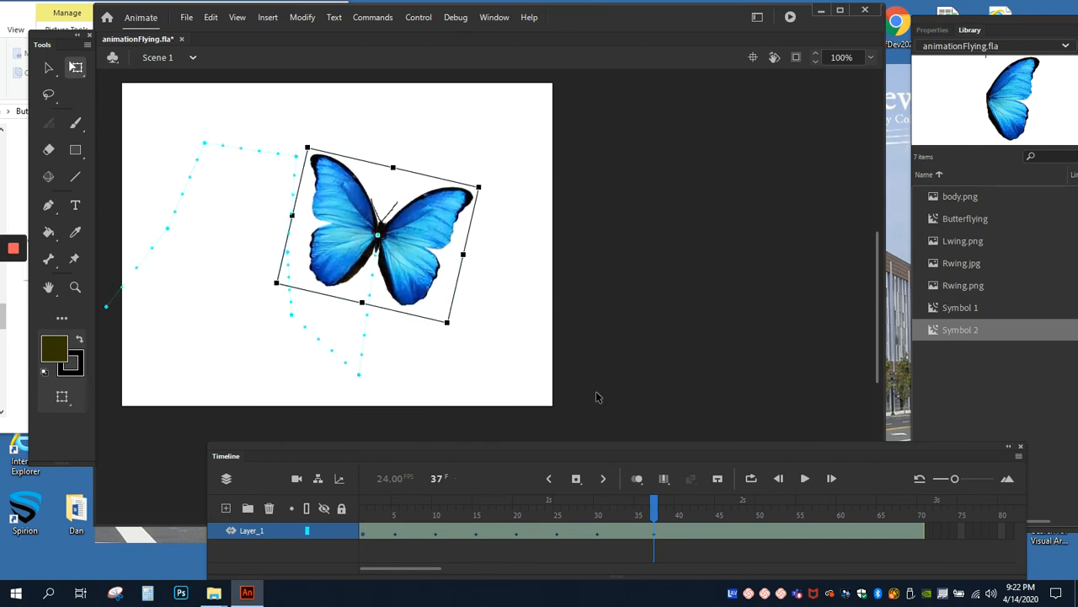
Step: At frame 43, move the butterfly up-left near the stage's top; at frame 49, move it right, shrink it slightly and rotate it to face right
left_click(704, 536)
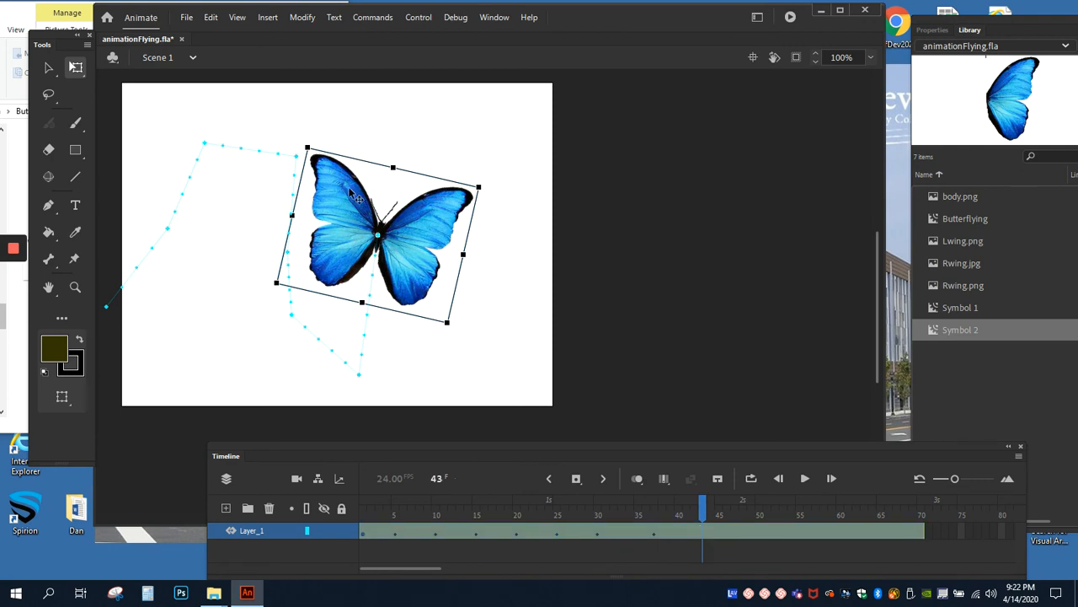
left_click_drag(351, 190, 263, 120)
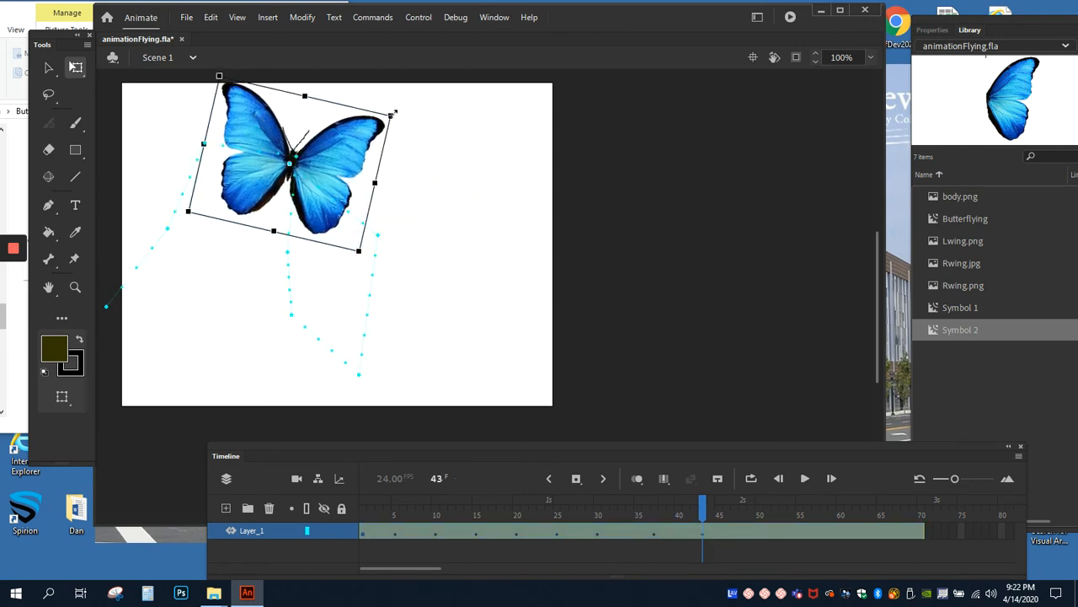
left_click_drag(395, 110, 502, 177)
left_click(750, 530)
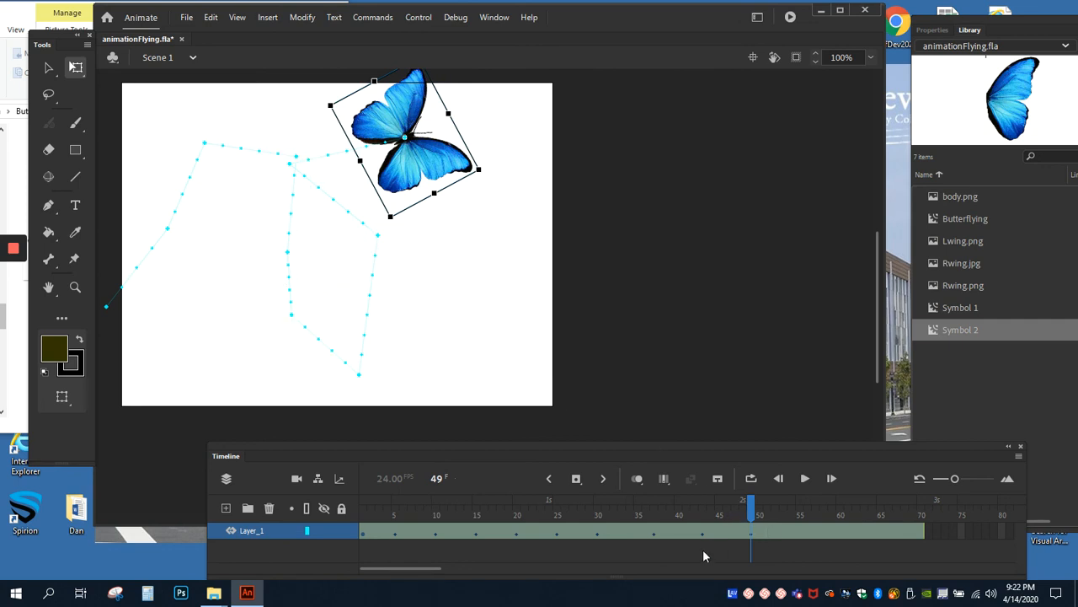
Step: At frame 54, move the butterfly down toward the stage's right side, rotate it to face down-right, and shrink it
left_click(792, 529)
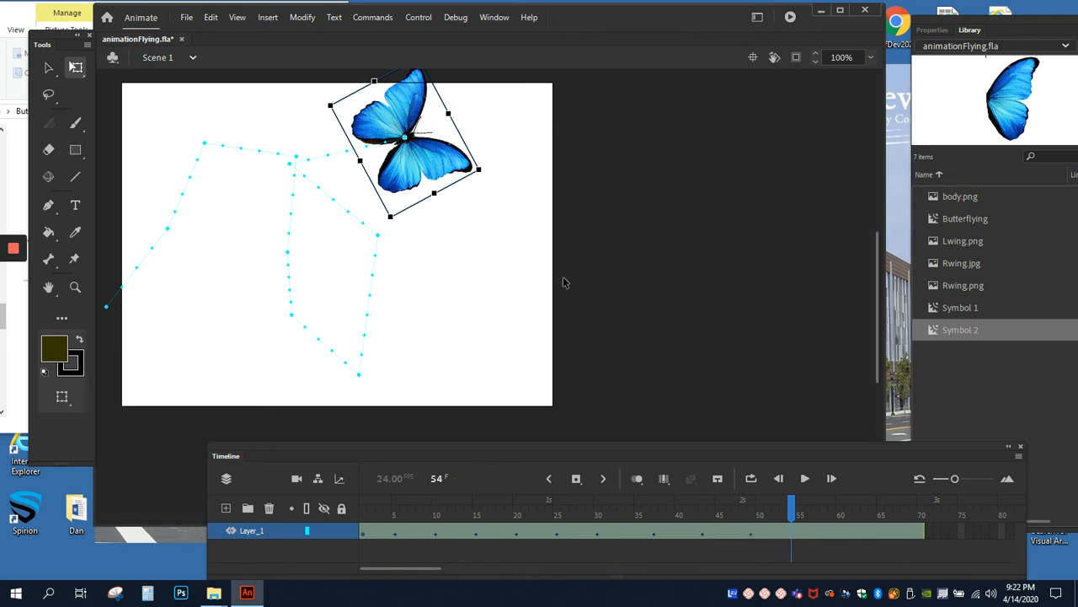
left_click_drag(473, 159, 504, 338)
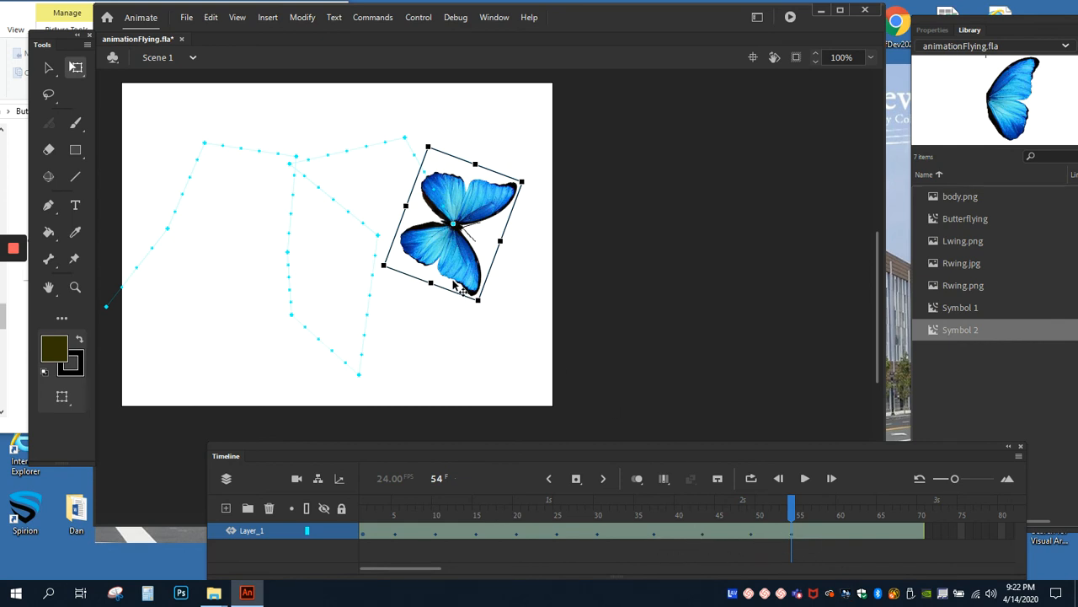
left_click_drag(478, 299, 470, 276)
Step: At frame 60, place the butterfly in the stage's lower right facing up-right; at frame 66, move it up to the right edge and rotate it clockwise
left_click(840, 531)
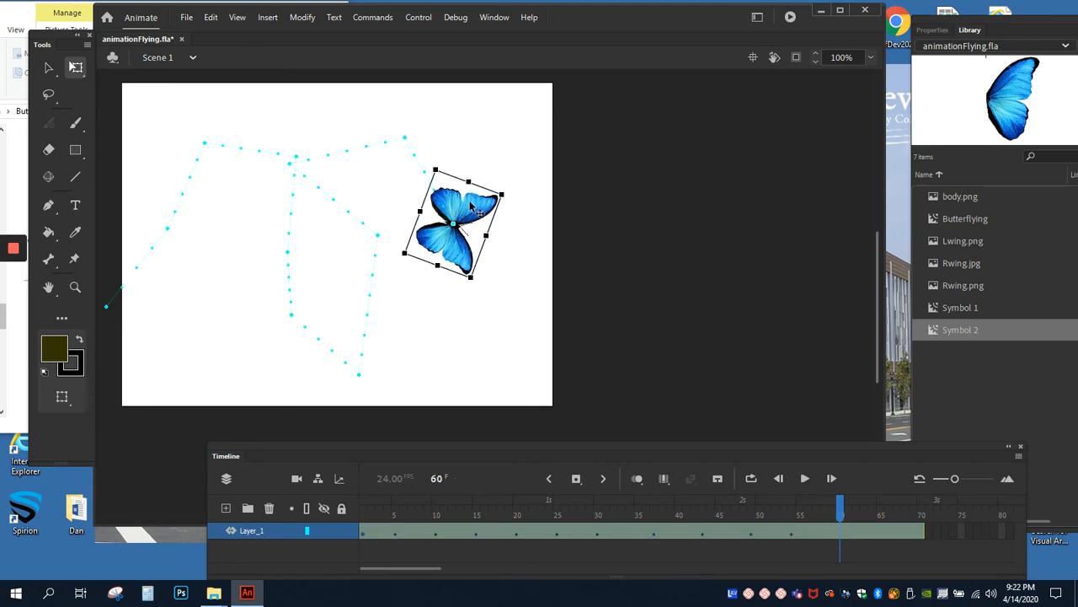
left_click_drag(468, 215, 450, 260)
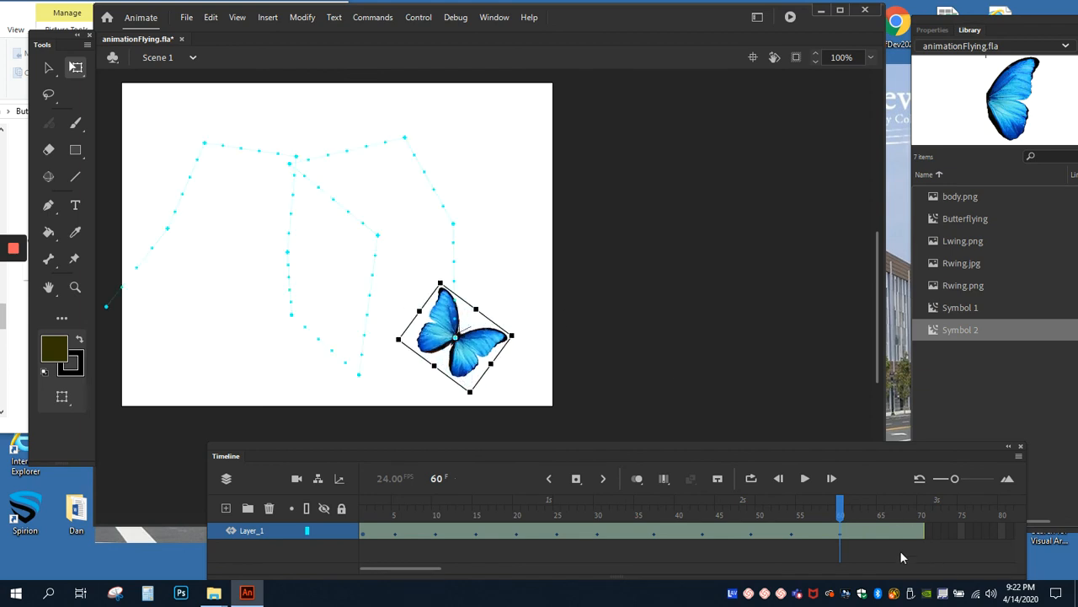
left_click_drag(495, 337, 544, 240)
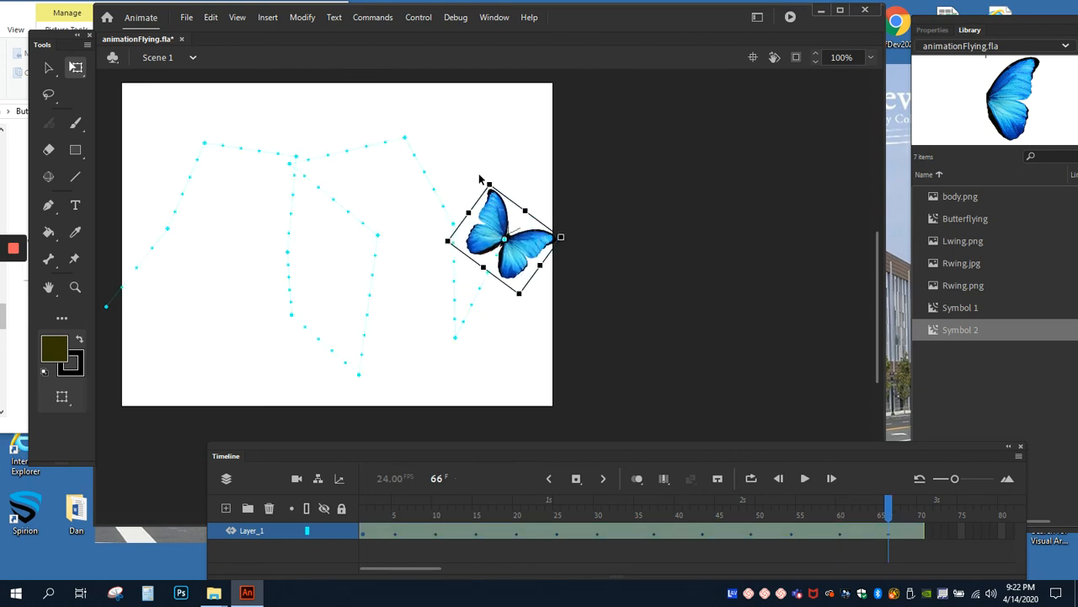
left_click_drag(481, 178, 508, 174)
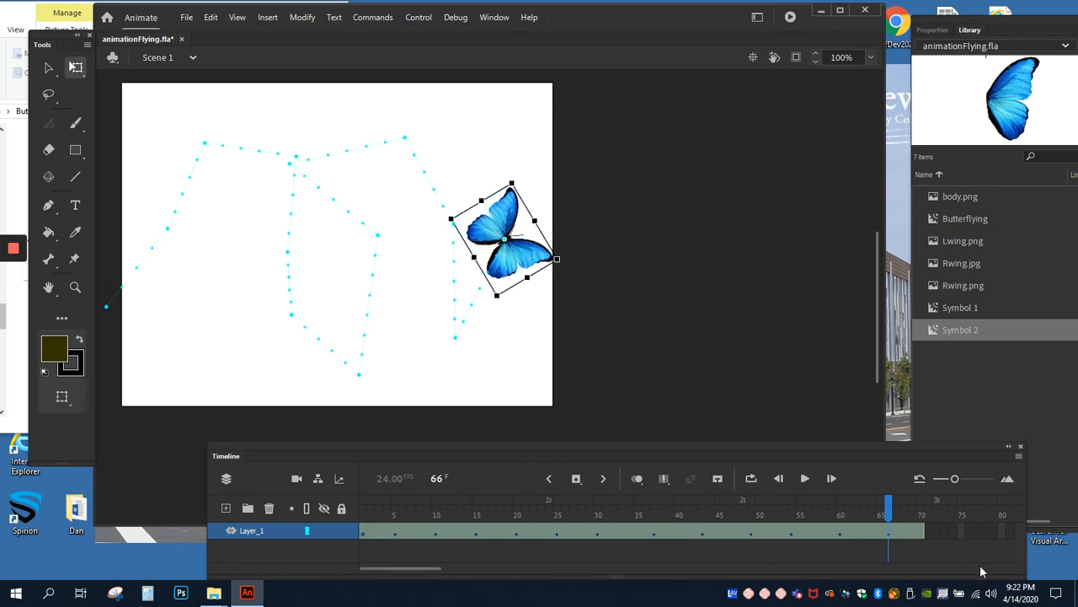
Step: At frame 70, move the butterfly off the stage past its right edge, and save the file
left_click(920, 530)
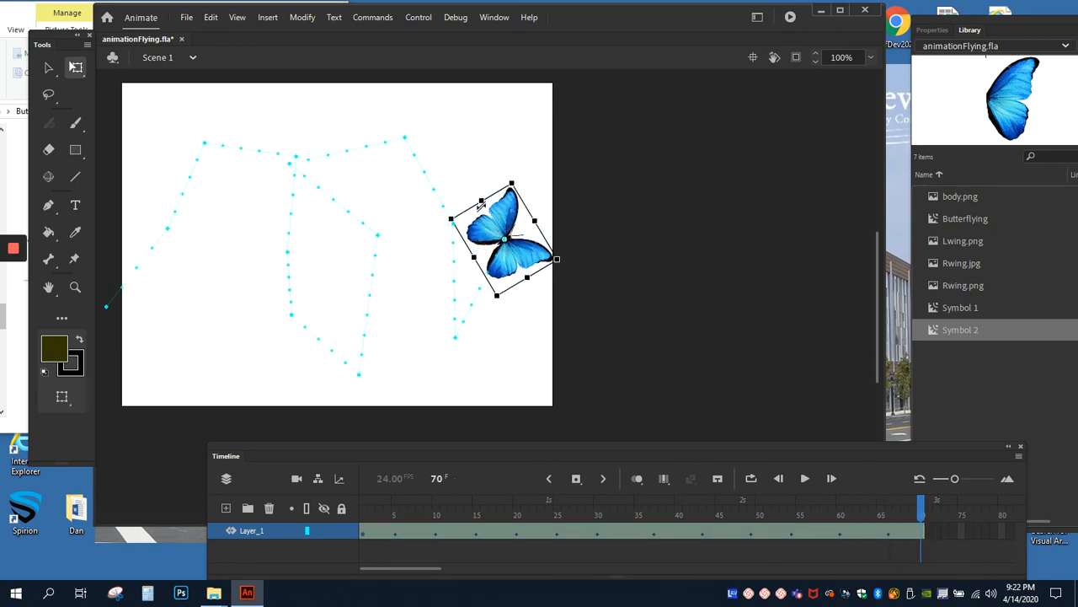
left_click_drag(502, 212, 591, 143)
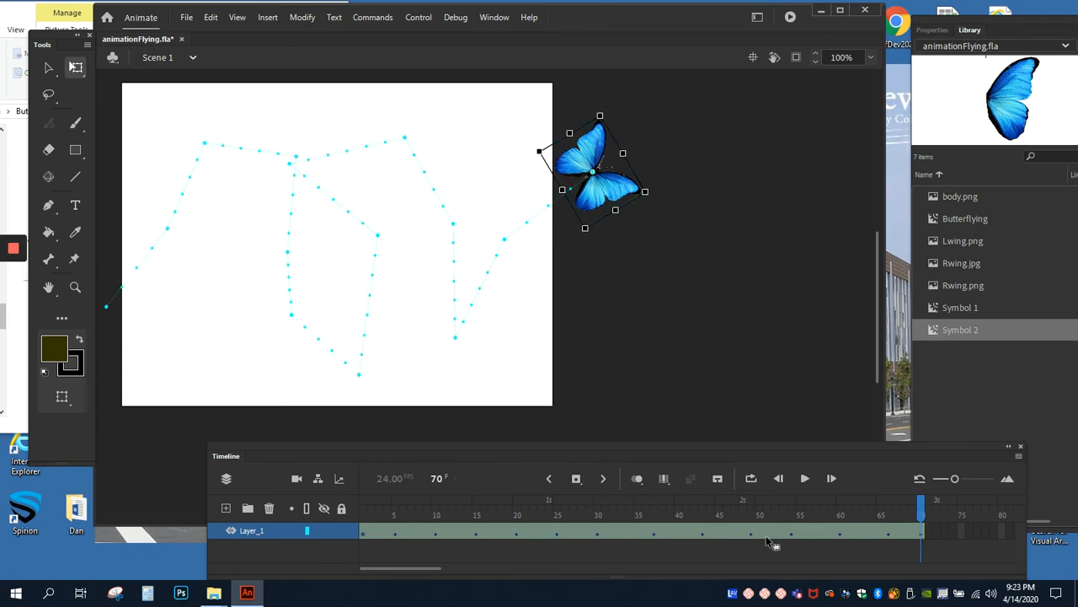
left_click(186, 17)
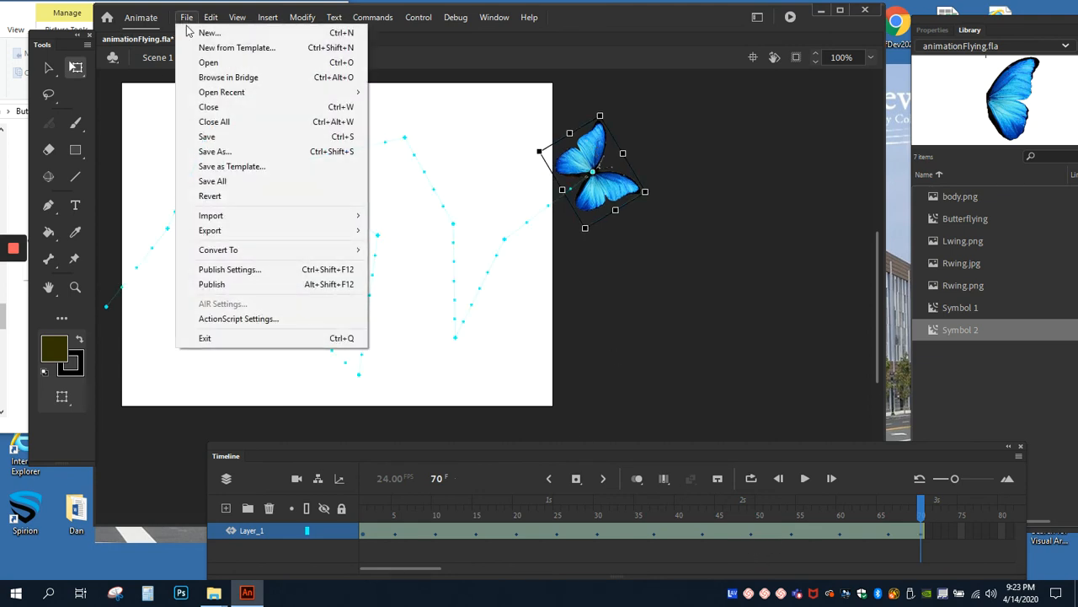
left_click(207, 137)
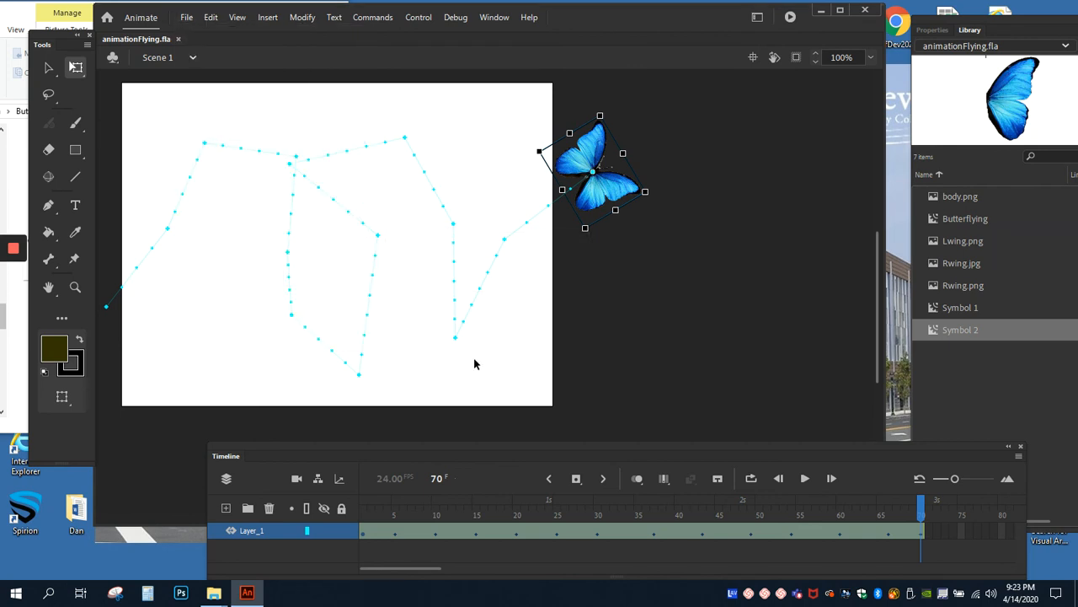
Step: Scrub through the tween, test the movie to watch the butterfly fly across the stage, and close the preview
left_click_drag(360, 497, 924, 495)
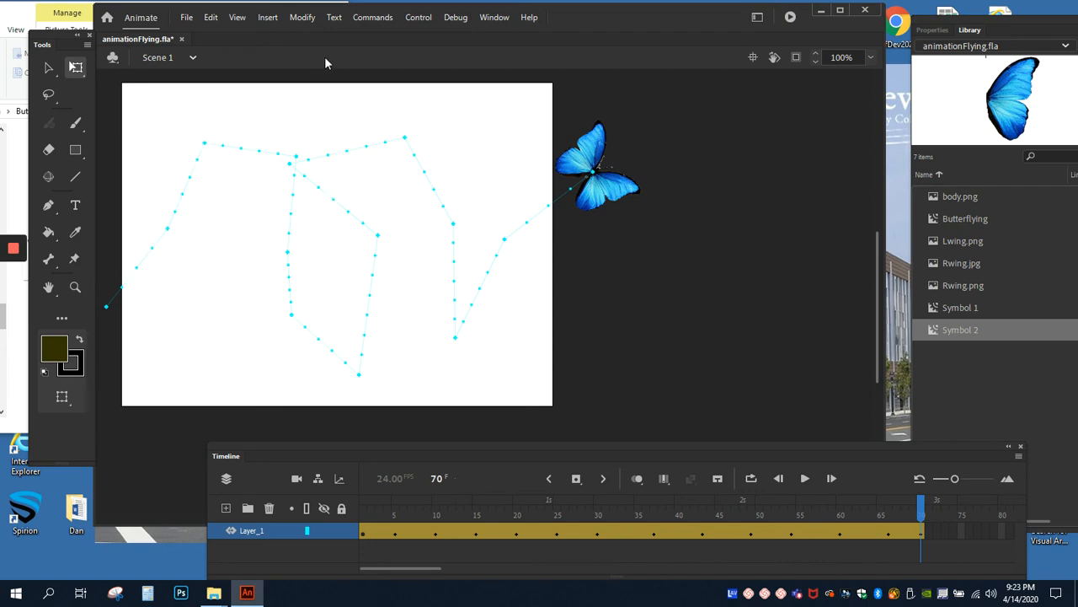
left_click(420, 17)
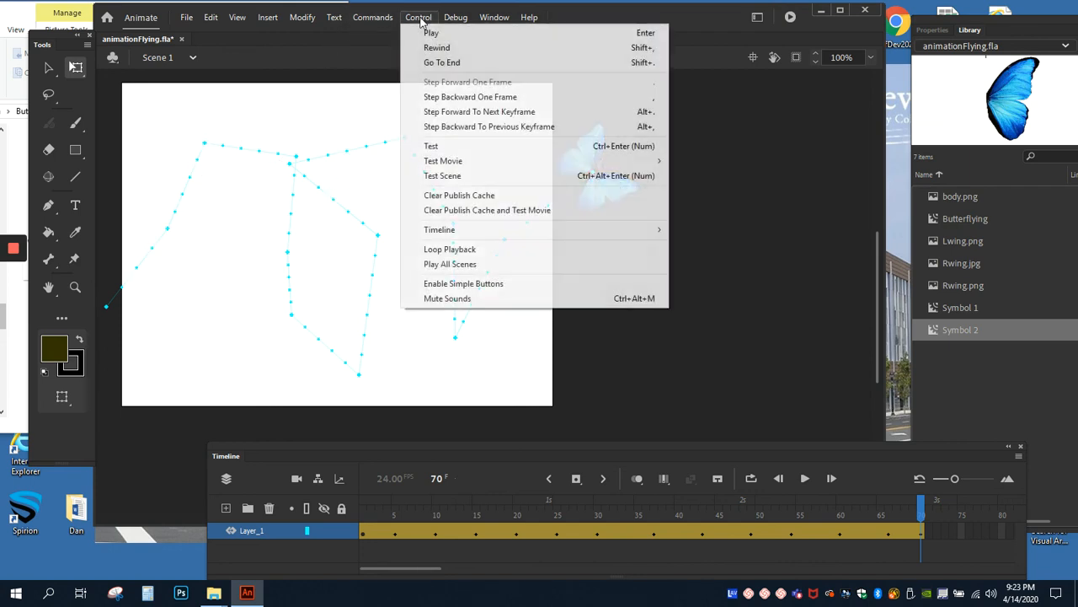
left_click(432, 149)
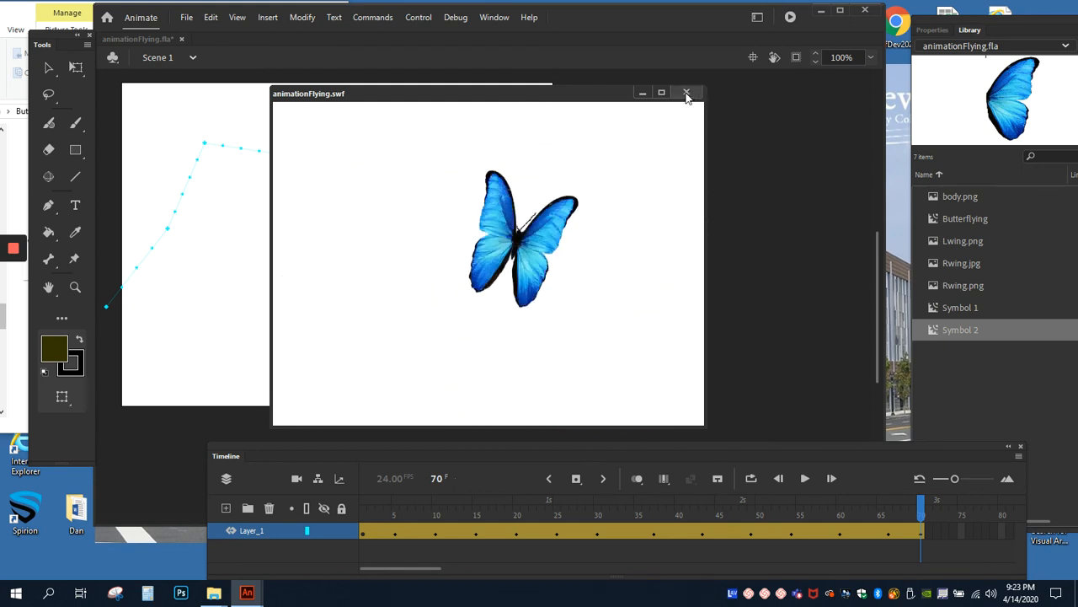
left_click(687, 92)
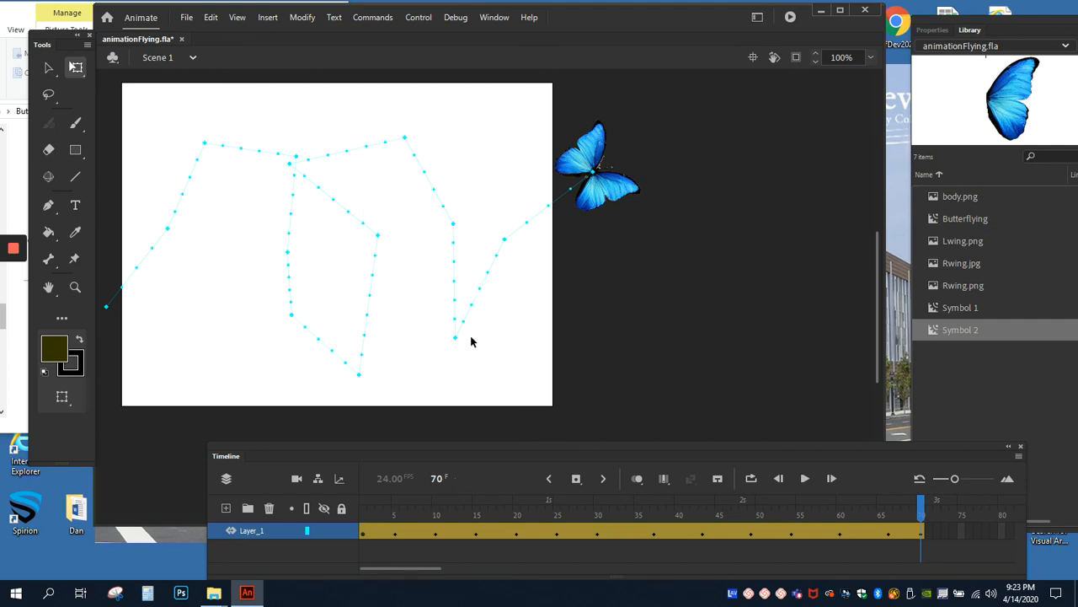